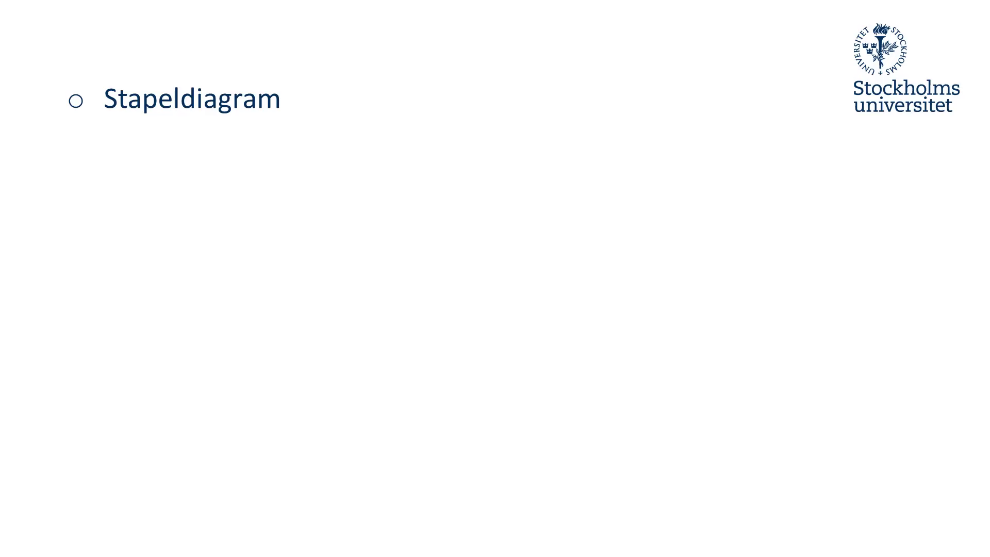
# Reveal the Linjediagram, Formatera som tabell and Nyckeltal bullets, then switch to Excel.
pyautogui.press('Right')
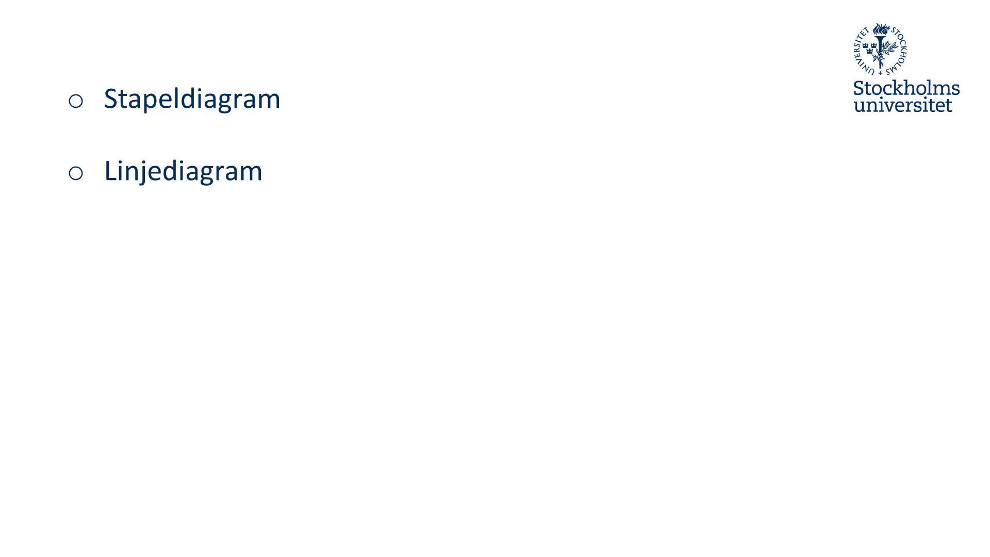
pyautogui.press('Right')
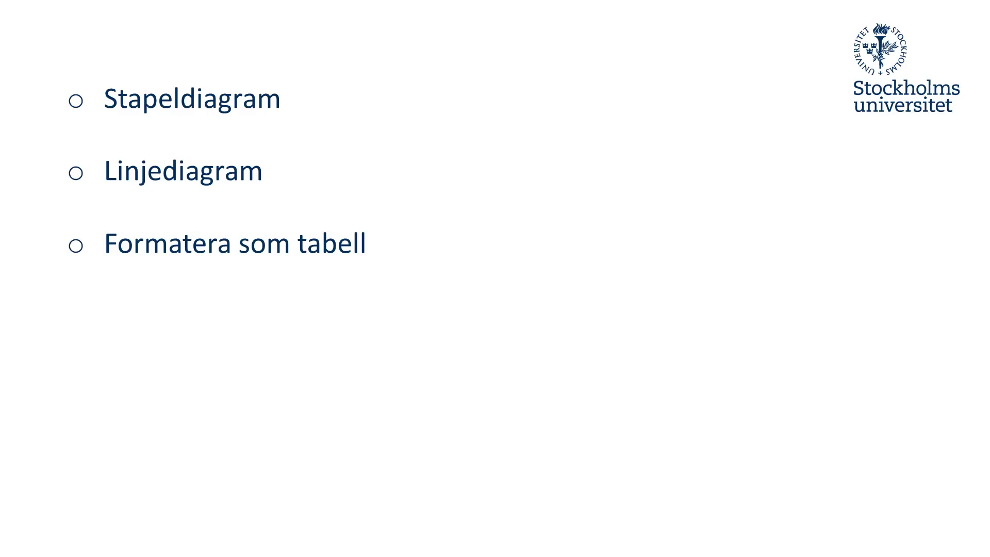
pyautogui.press('Right')
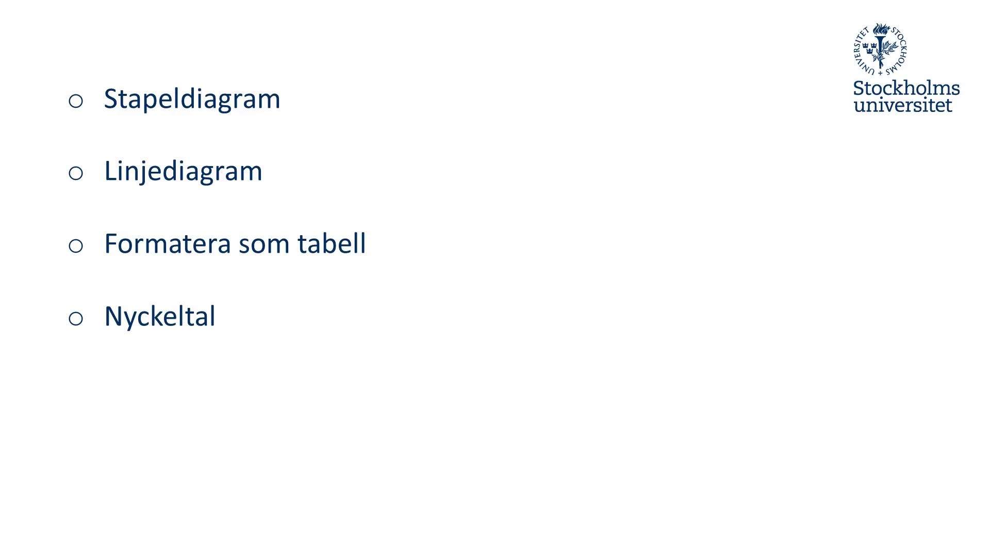
pyautogui.hotkey('alt', 'Tab')
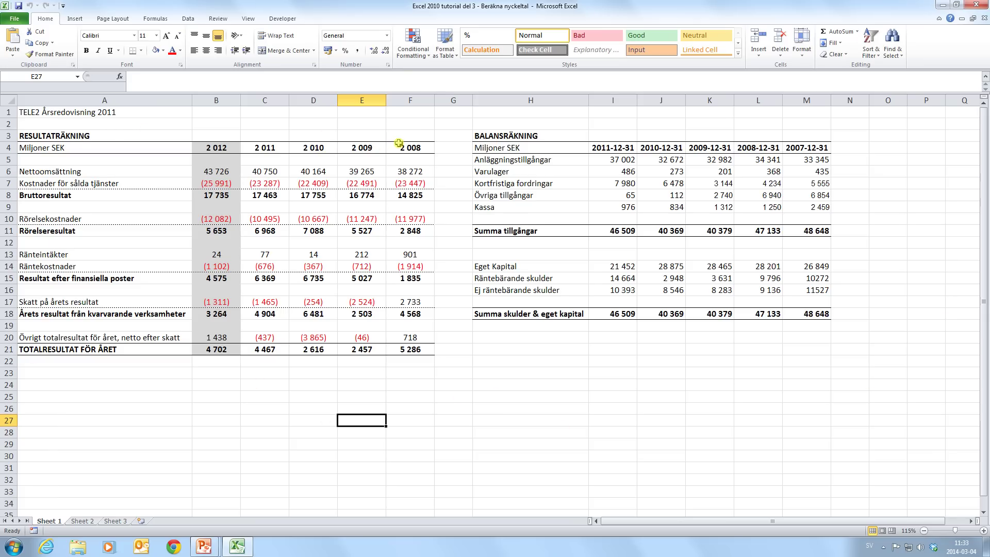
# Check the year headers in row 4, including 2012 in B4 and 2011-12-31 in I4.
pyautogui.click(418, 150)
pyautogui.click(216, 149)
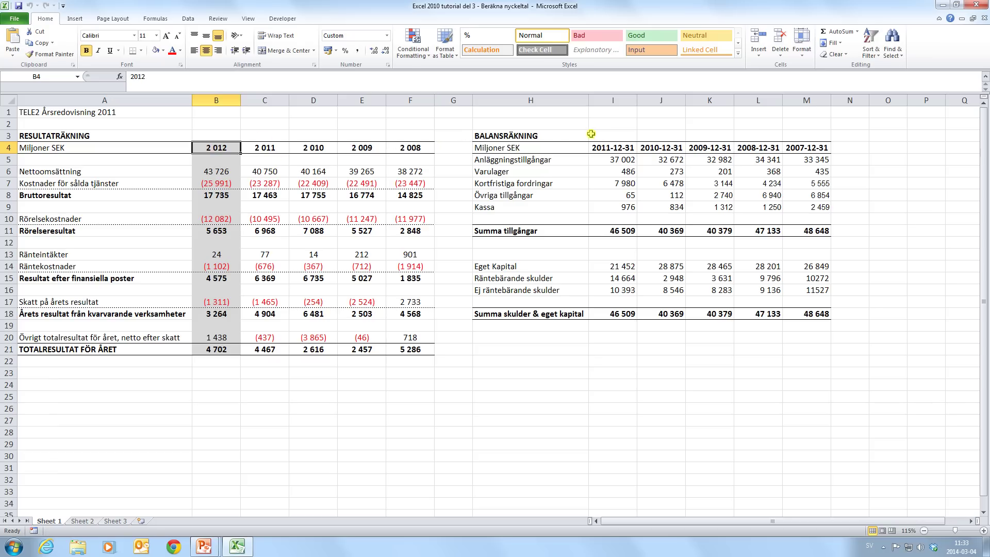
pyautogui.click(807, 150)
pyautogui.click(611, 149)
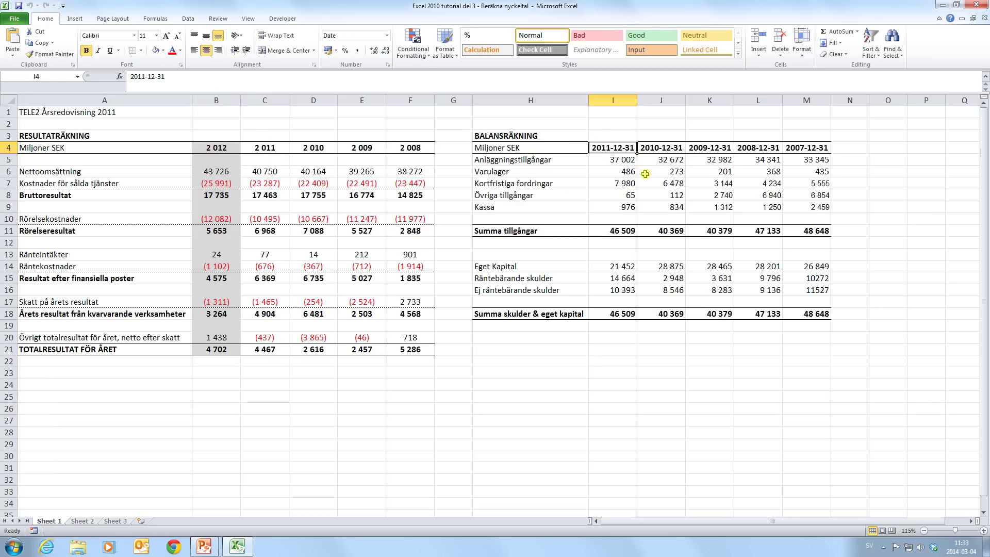
# Insert a blank 2-D clustered column chart and drag it below the income statement.
pyautogui.click(222, 407)
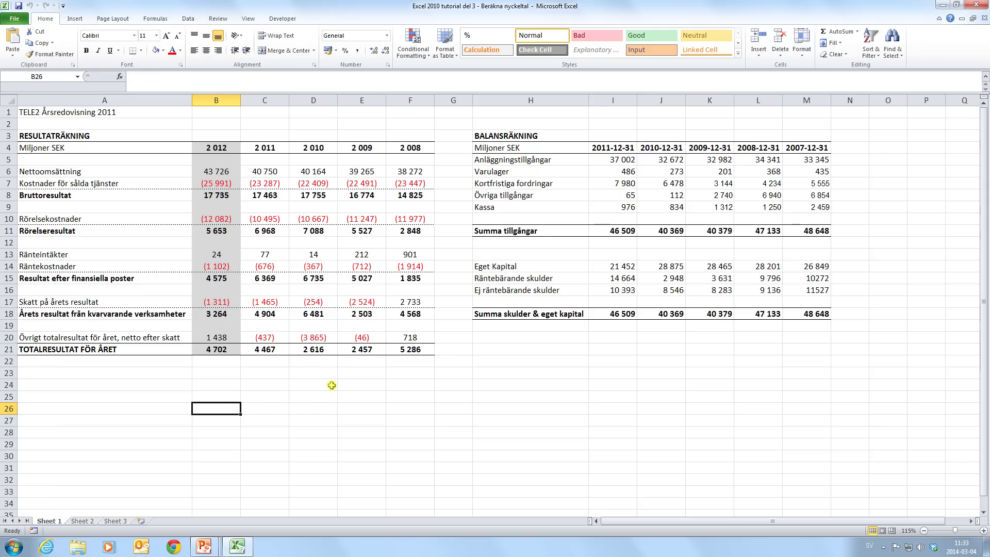
pyautogui.click(74, 20)
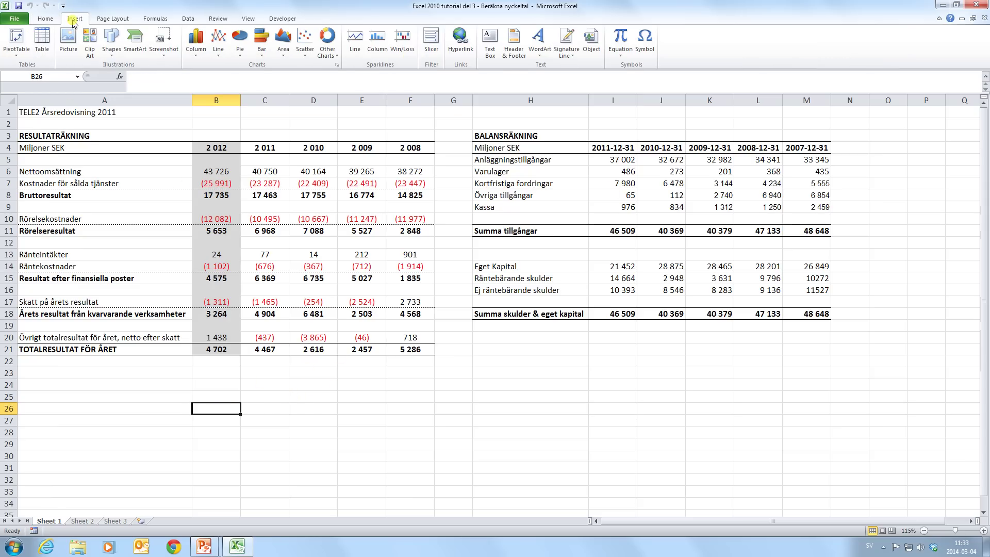
pyautogui.click(196, 51)
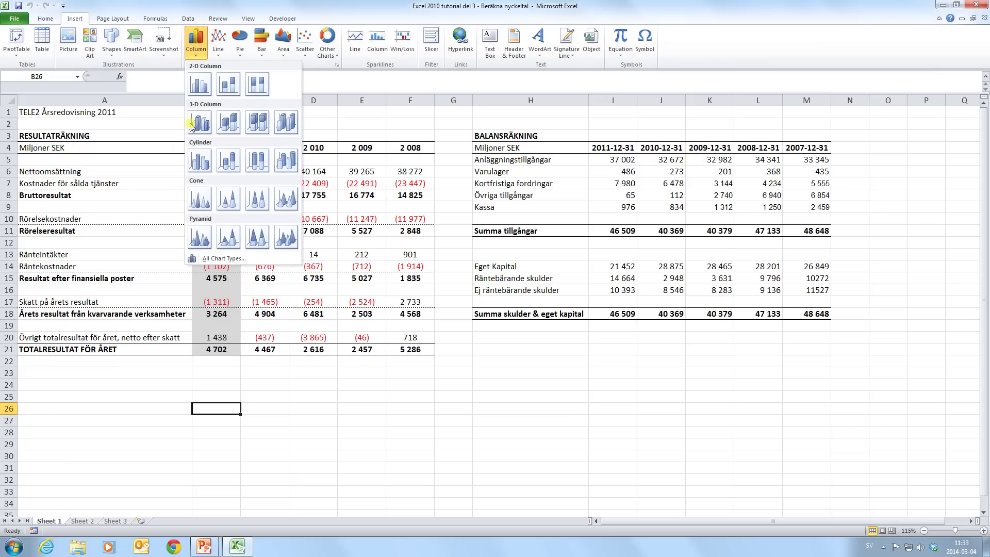
pyautogui.click(200, 85)
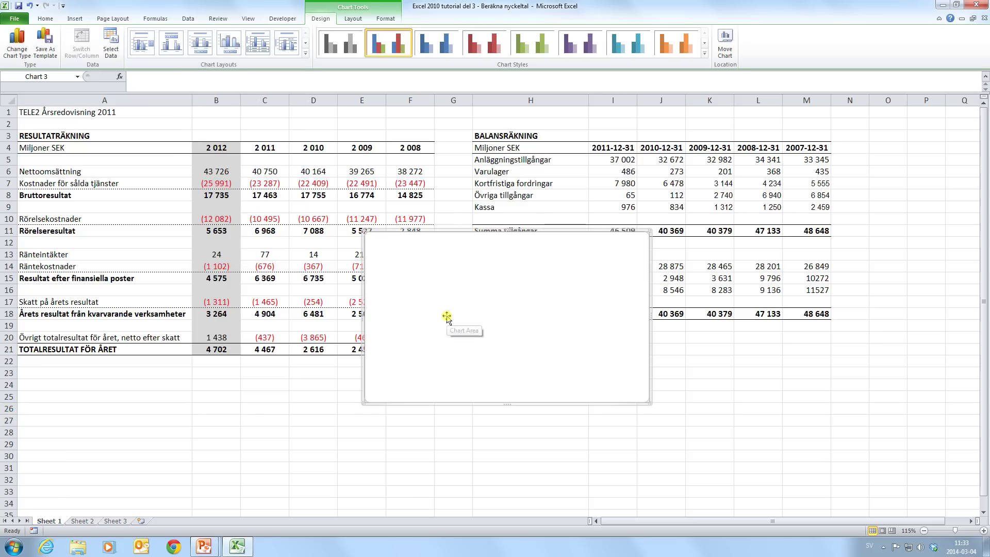
pyautogui.moveTo(479, 312)
pyautogui.mouseDown()
pyautogui.moveTo(426, 451)
pyautogui.moveTo(426, 443)
pyautogui.mouseUp()
pyautogui.scroll(-1, 430, 403)
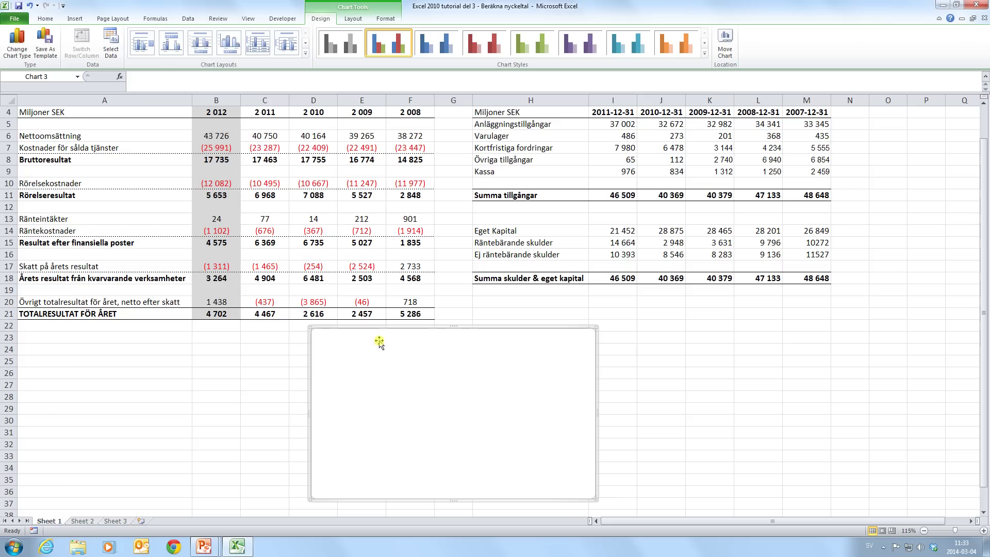
# Add a chart series named from cell A21 with values B21:F21.
pyautogui.rightClick(454, 365)
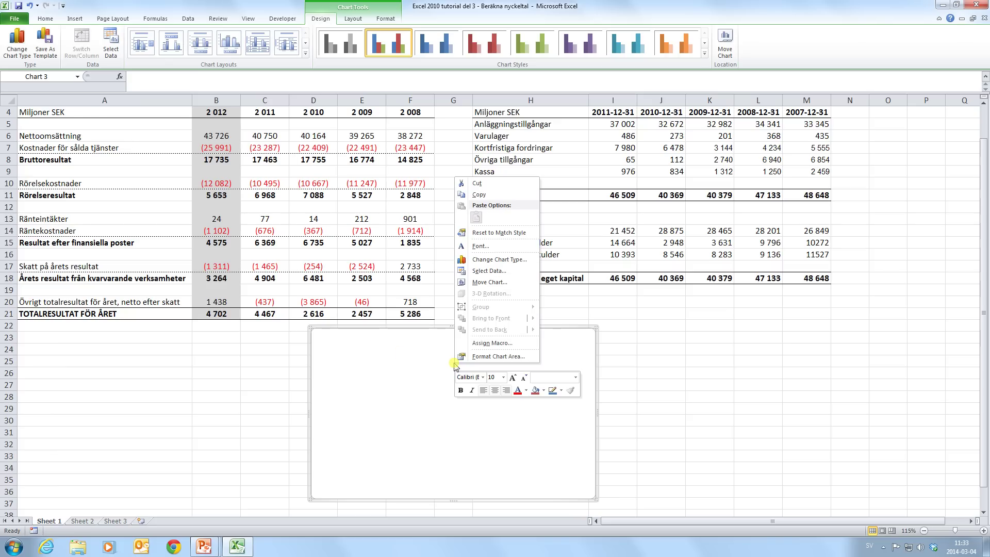
pyautogui.click(511, 272)
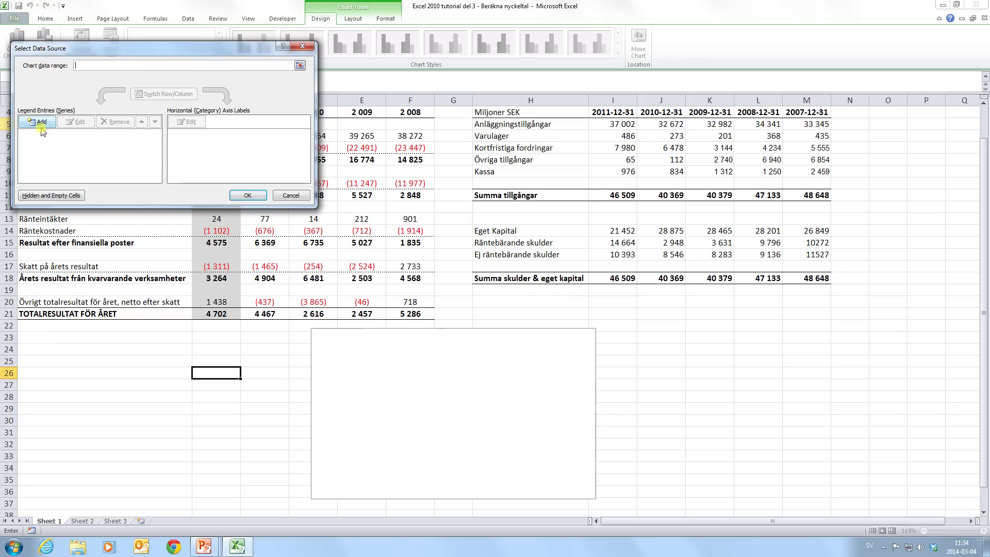
pyautogui.click(39, 124)
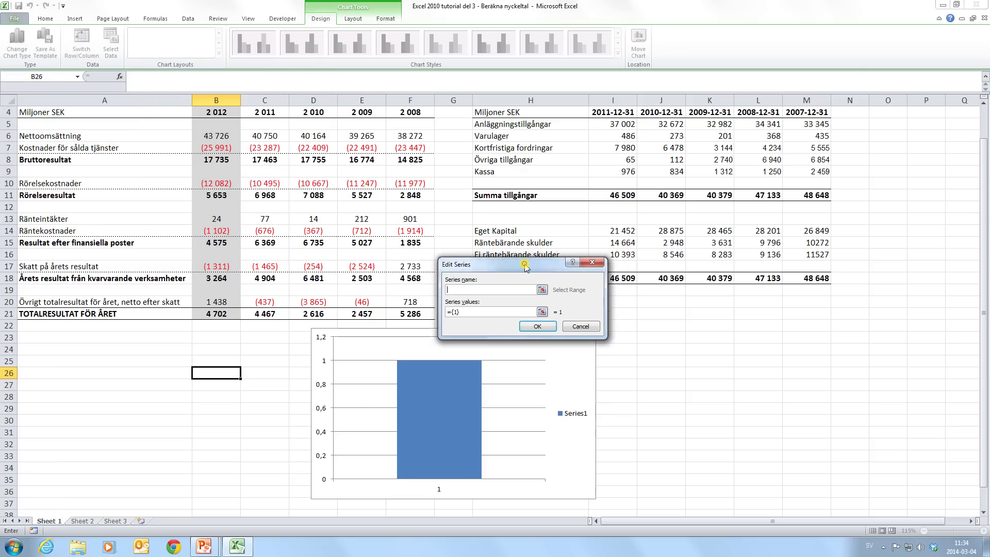
pyautogui.moveTo(162, 94); pyautogui.dragTo(539, 246)
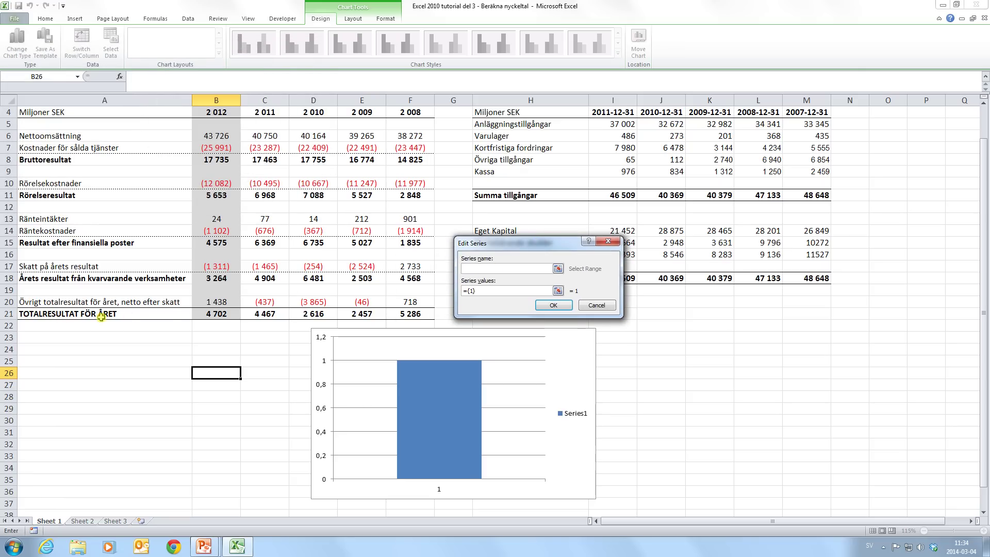
pyautogui.write('T')
pyautogui.write('för åre')
pyautogui.press('BackSpace')
pyautogui.press('BackSpace')
pyautogui.press('BackSpace')
pyautogui.press('BackSpace')
pyautogui.press('BackSpace')
pyautogui.press('BackSpace')
pyautogui.click(88, 315)
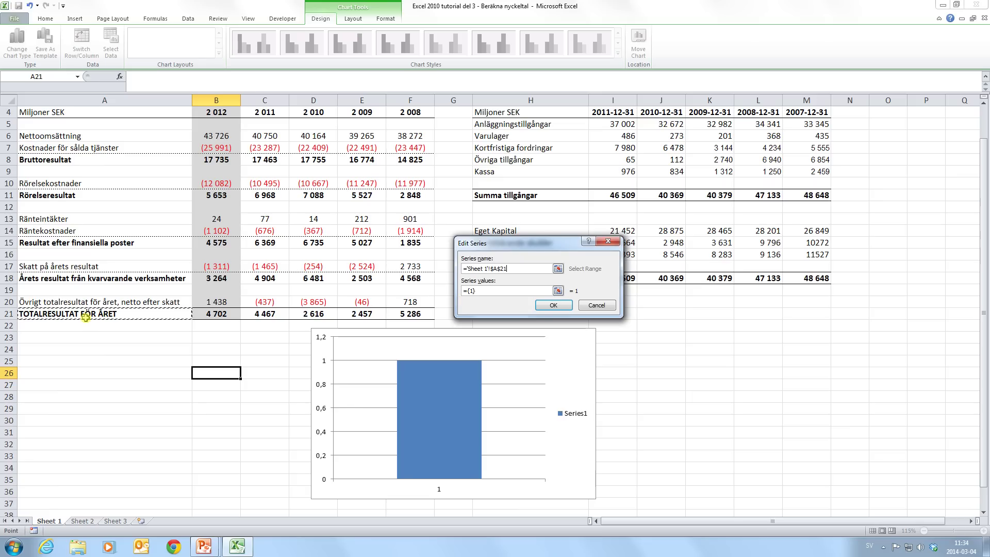
pyautogui.click(494, 291)
pyautogui.press('Delete')
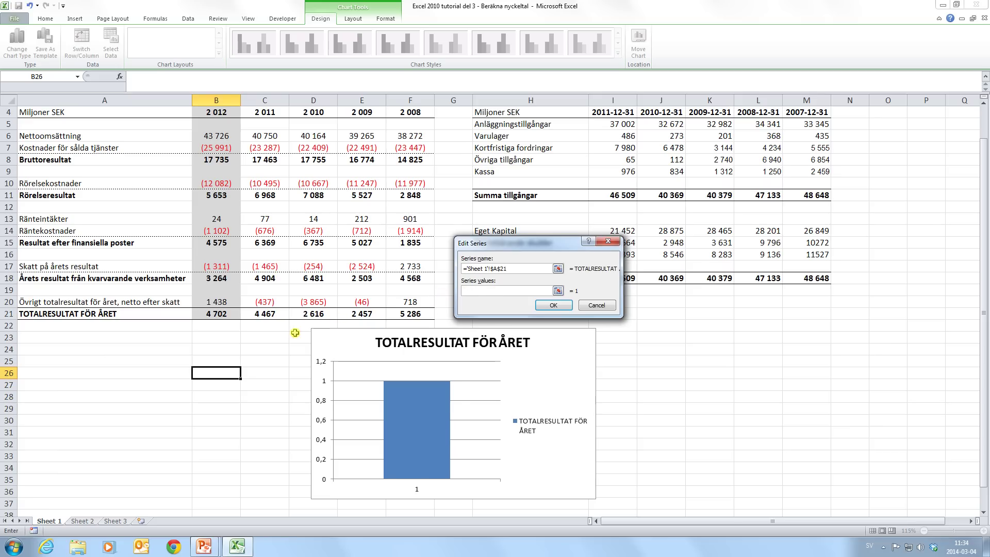
pyautogui.click(226, 317)
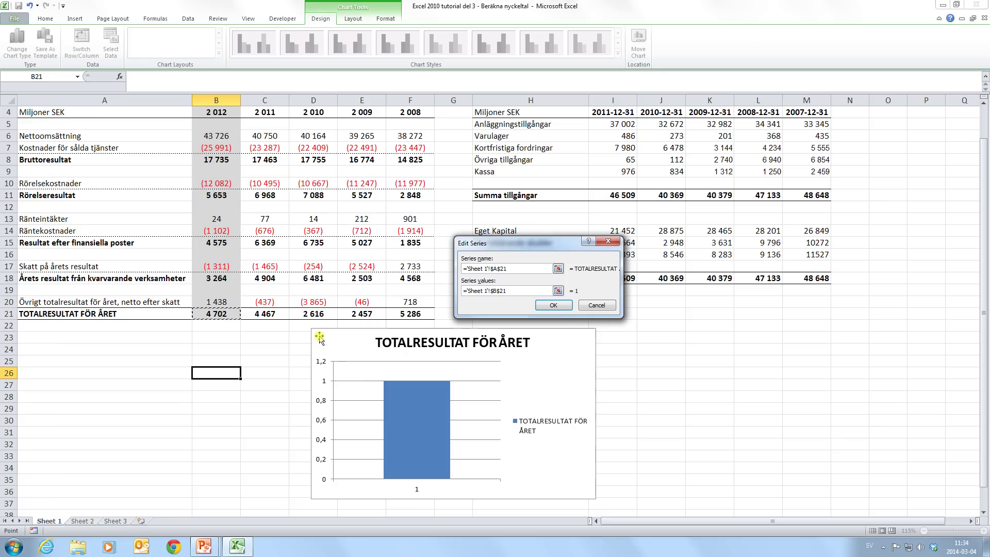
pyautogui.keyDown('shift'); pyautogui.click(416, 316); pyautogui.keyUp('shift')
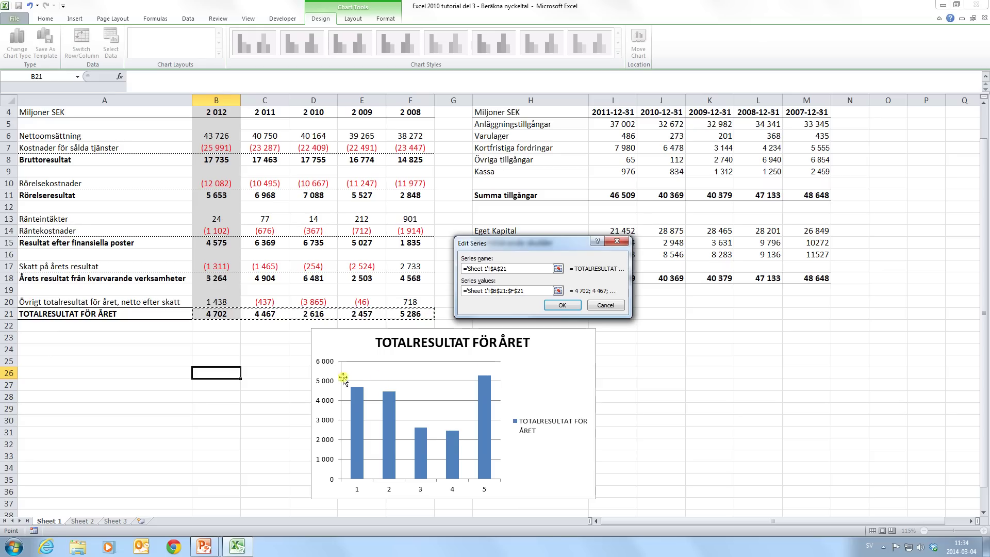
pyautogui.click(562, 305)
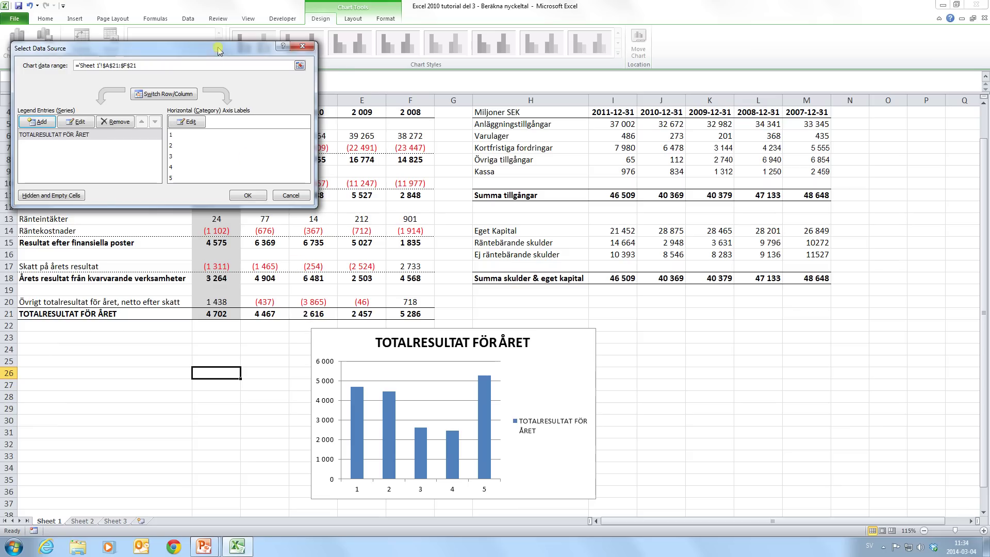
# Set the horizontal axis labels to the year range B4:F4 and confirm the chart data.
pyautogui.moveTo(219, 48); pyautogui.dragTo(263, 100)
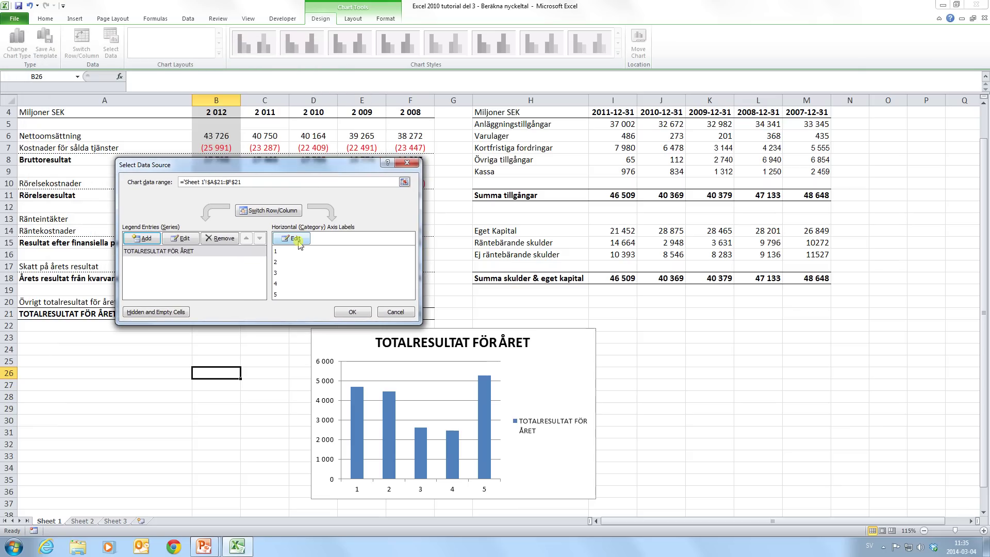
pyautogui.click(294, 238)
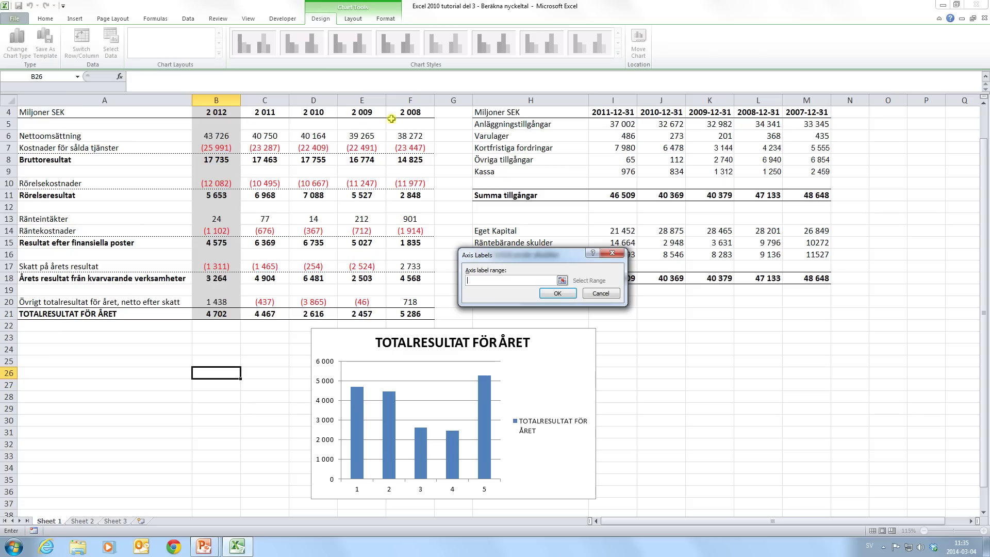
pyautogui.click(219, 112)
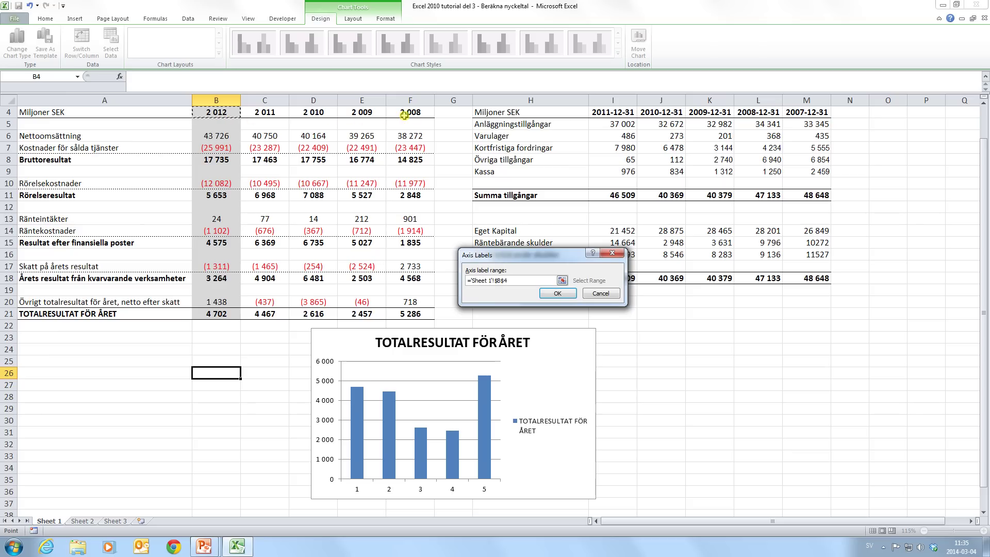
pyautogui.moveTo(406, 115); pyautogui.dragTo(407, 115)
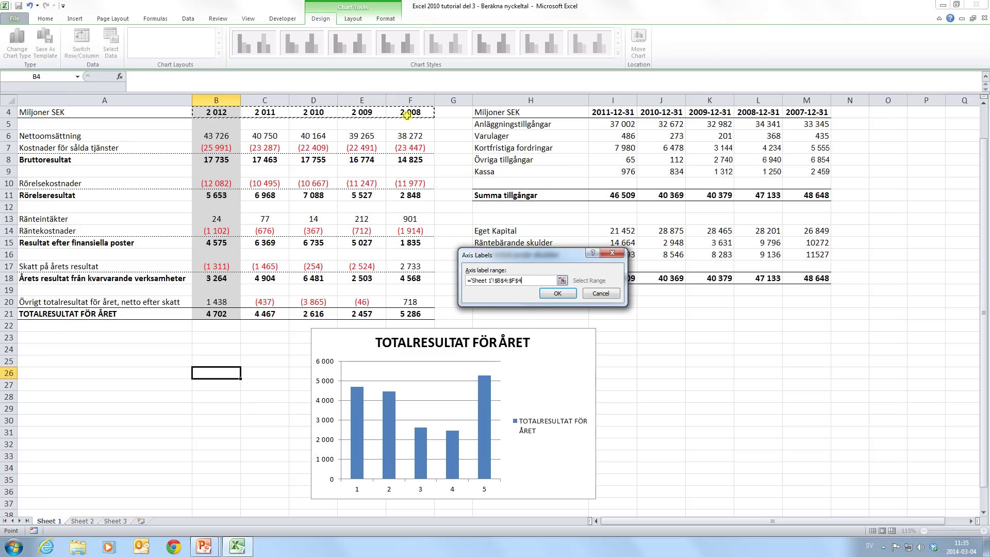
pyautogui.click(557, 293)
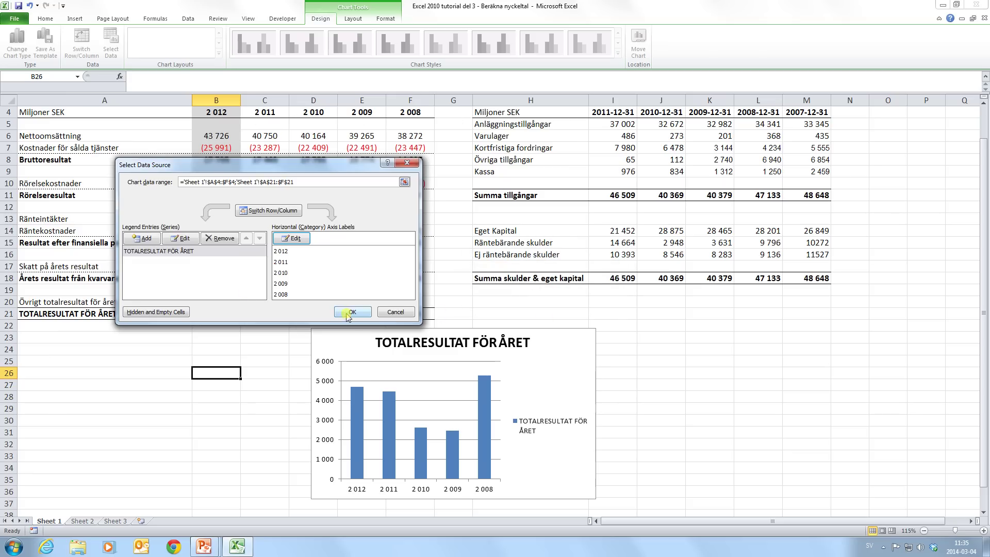
pyautogui.click(352, 311)
pyautogui.scroll(-1, 361, 317)
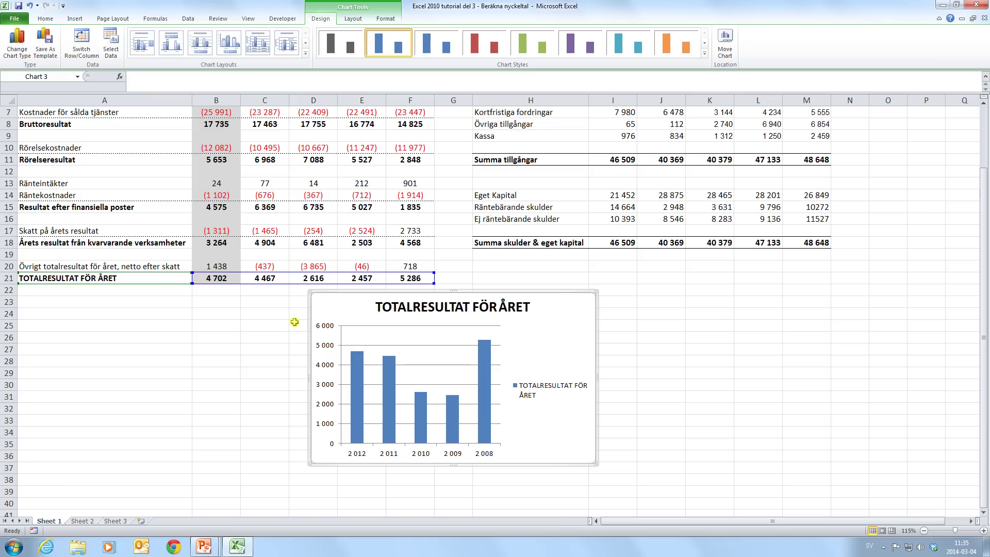
pyautogui.scroll(1, 420, 271)
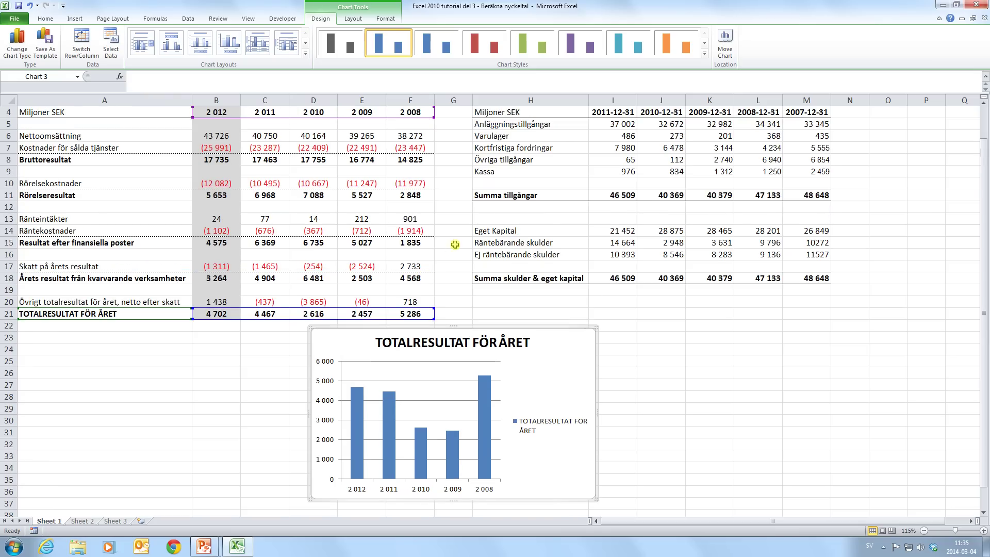
pyautogui.click(425, 268)
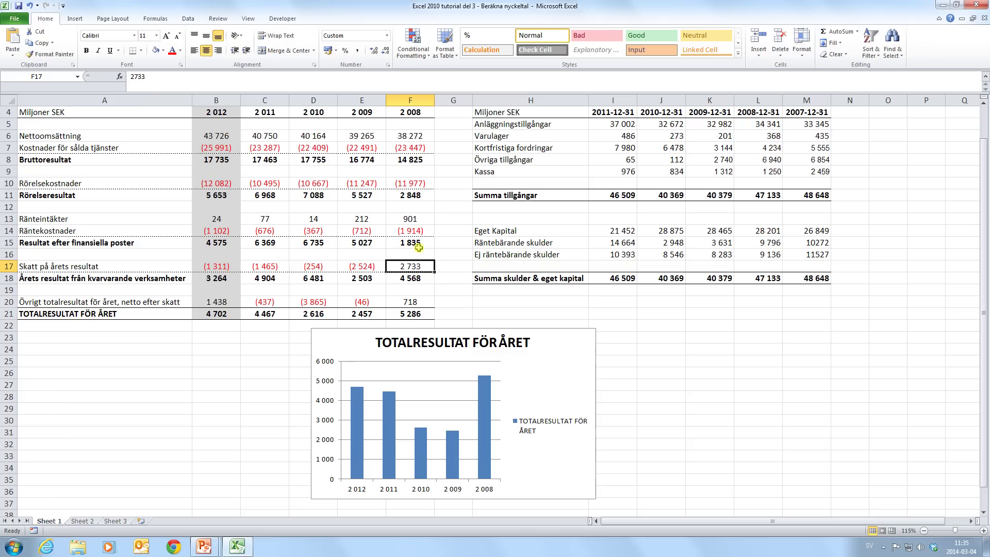
pyautogui.moveTo(38, 242); pyautogui.dragTo(410, 242)
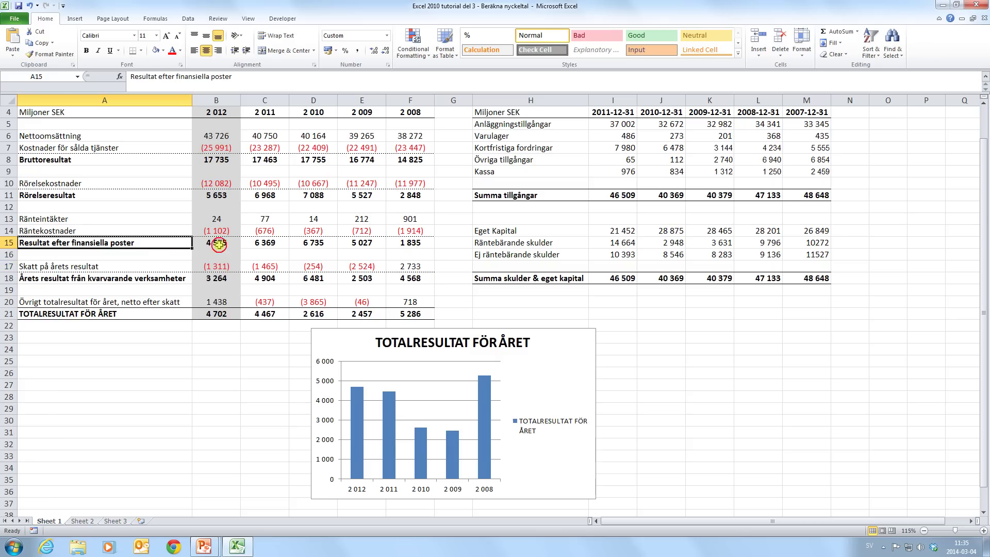
pyautogui.click(409, 243)
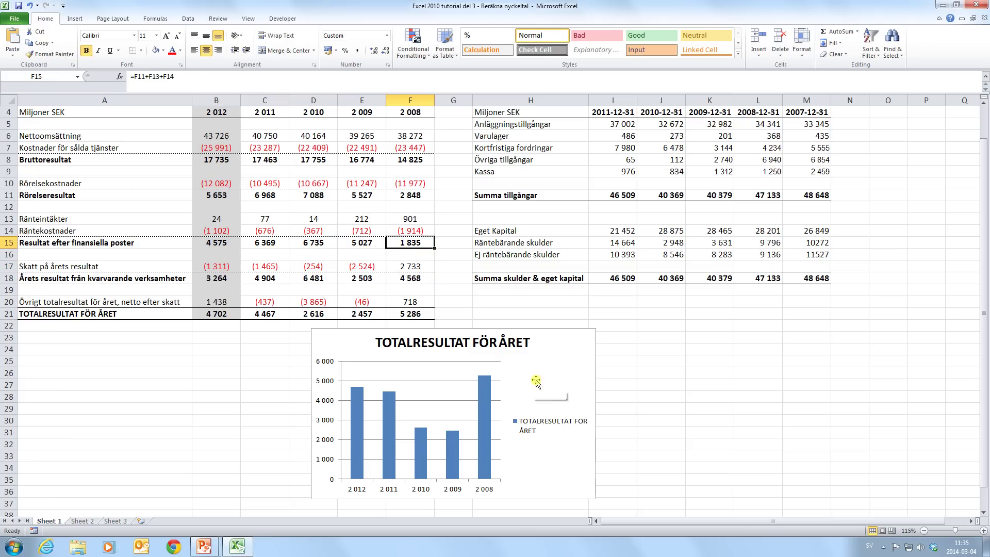
pyautogui.click(546, 375)
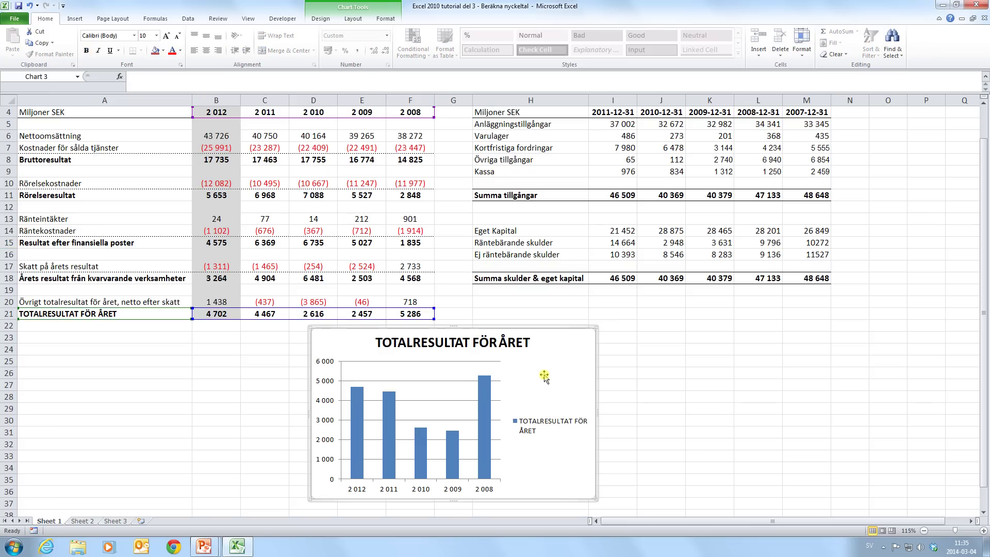
# Add a second series named from A15 with values B15:F15 to the chart.
pyautogui.rightClick(544, 377)
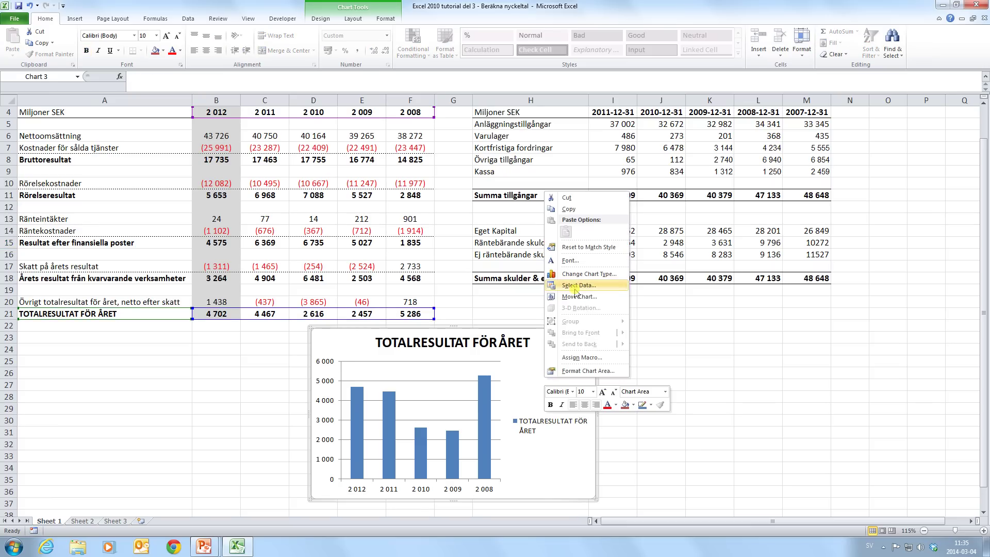
pyautogui.click(574, 291)
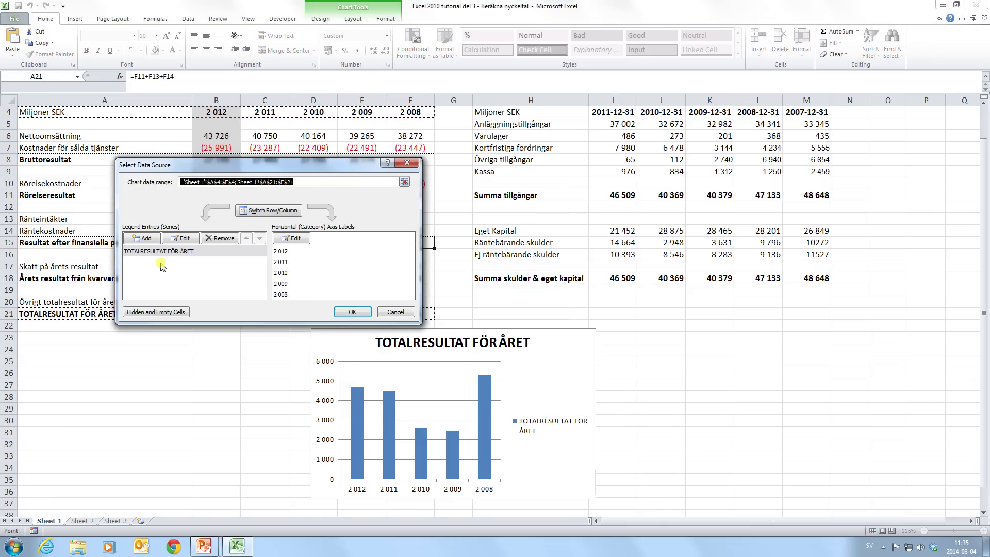
pyautogui.click(142, 240)
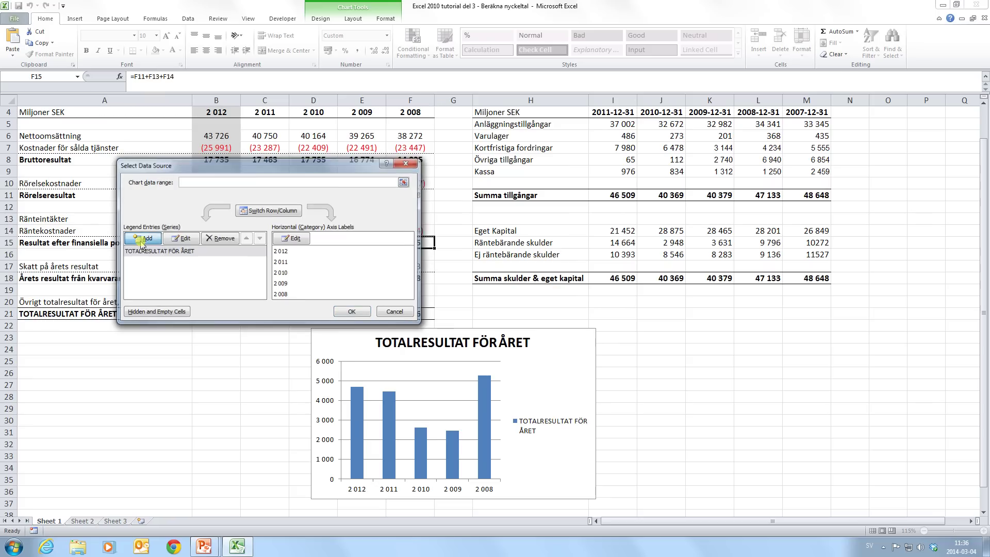
pyautogui.moveTo(260, 210); pyautogui.dragTo(374, 252)
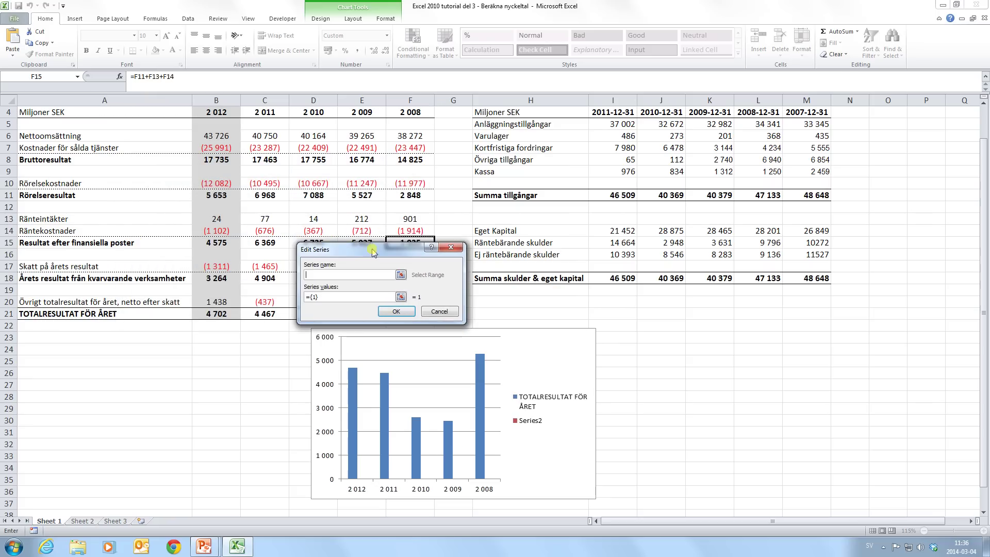
pyautogui.click(89, 241)
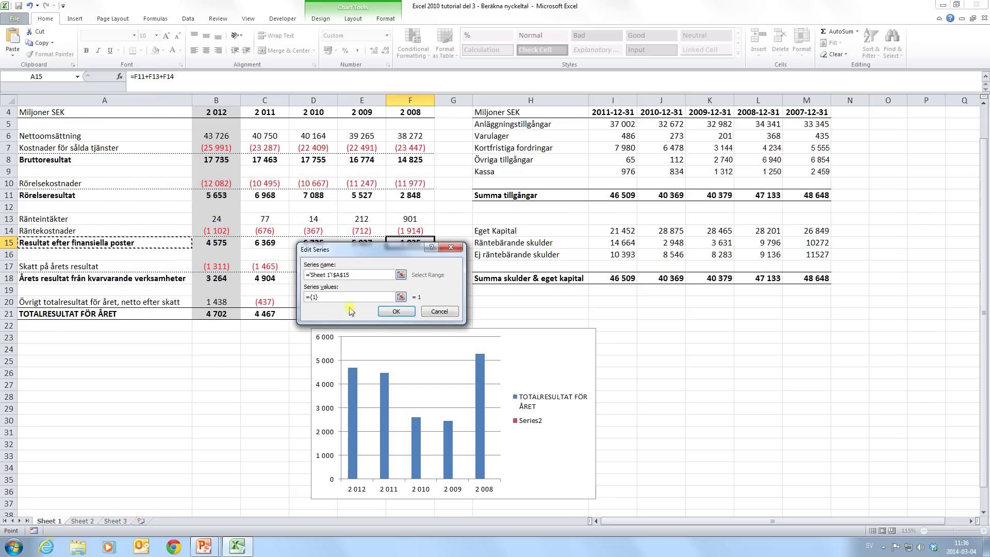
pyautogui.moveTo(375, 254); pyautogui.dragTo(365, 288)
pyautogui.moveTo(332, 331); pyautogui.dragTo(289, 331)
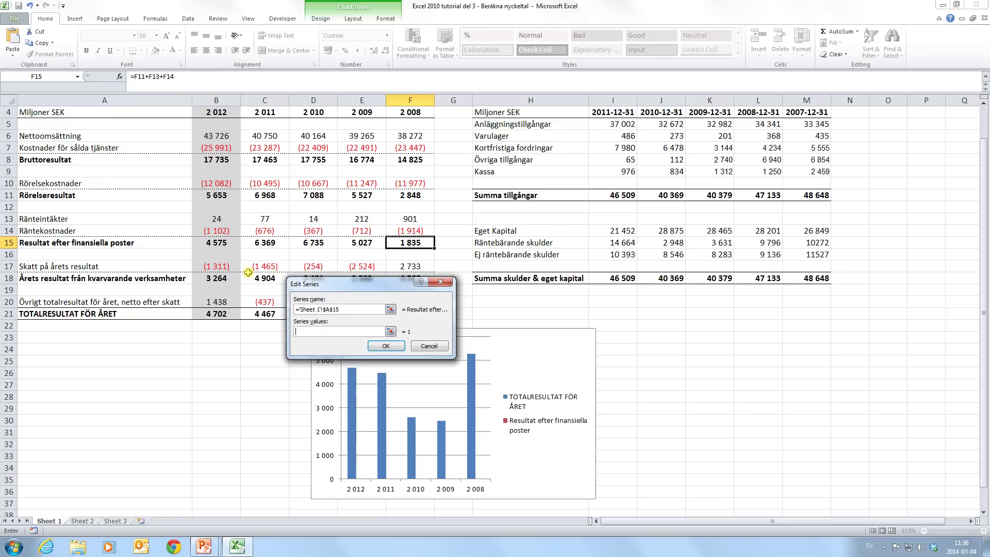
pyautogui.click(235, 245)
pyautogui.keyDown('shift'); pyautogui.click(413, 243); pyautogui.keyUp('shift')
pyautogui.click(385, 346)
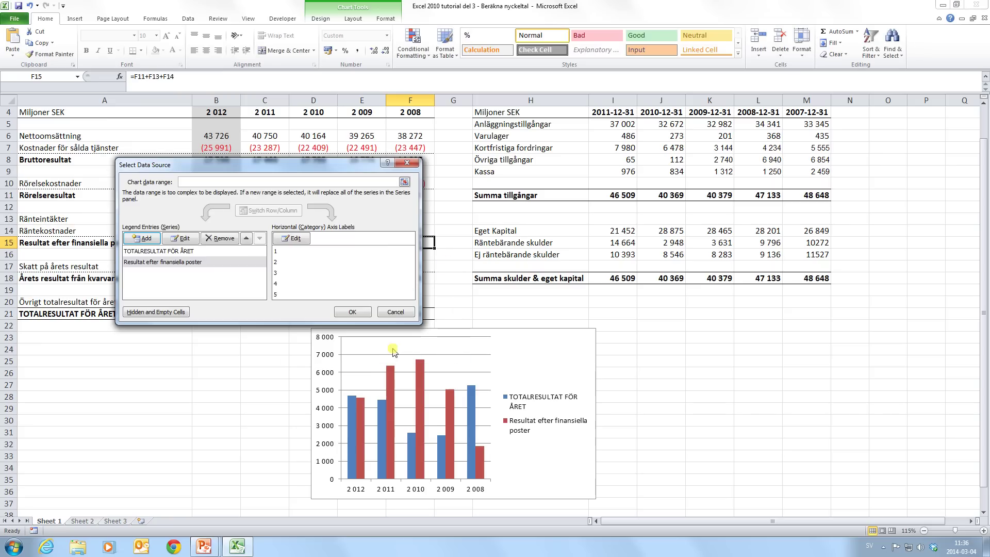
pyautogui.click(352, 313)
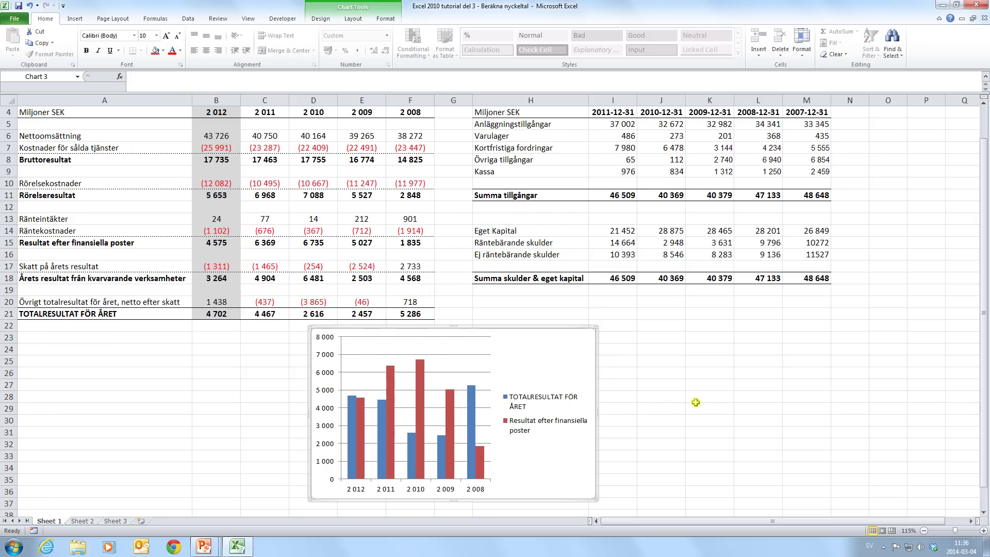
pyautogui.scroll(-3, 696, 401)
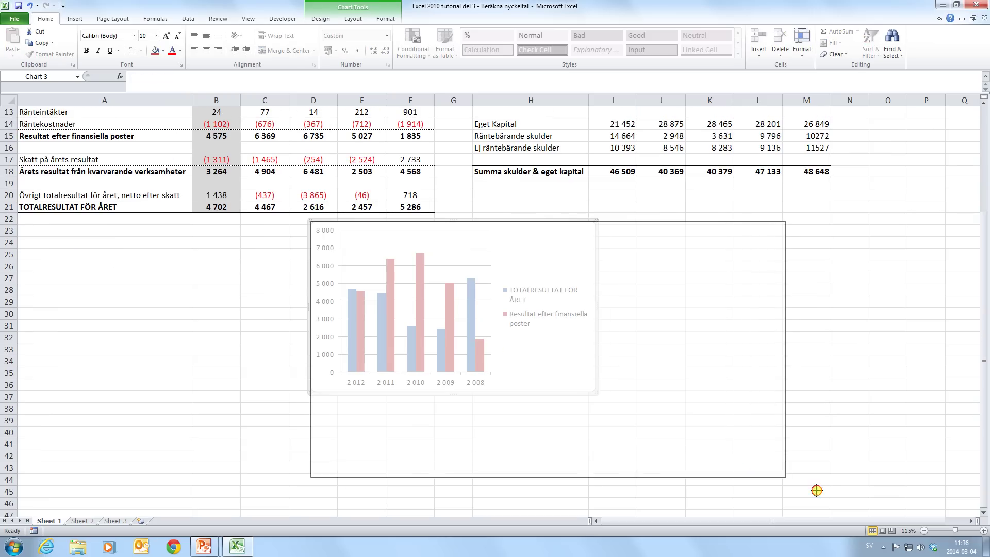
# Drag the chart's bottom-right corner outward to make the two-series chart larger.
pyautogui.moveTo(596, 392); pyautogui.dragTo(820, 492)
pyautogui.scroll(-1, 813, 460)
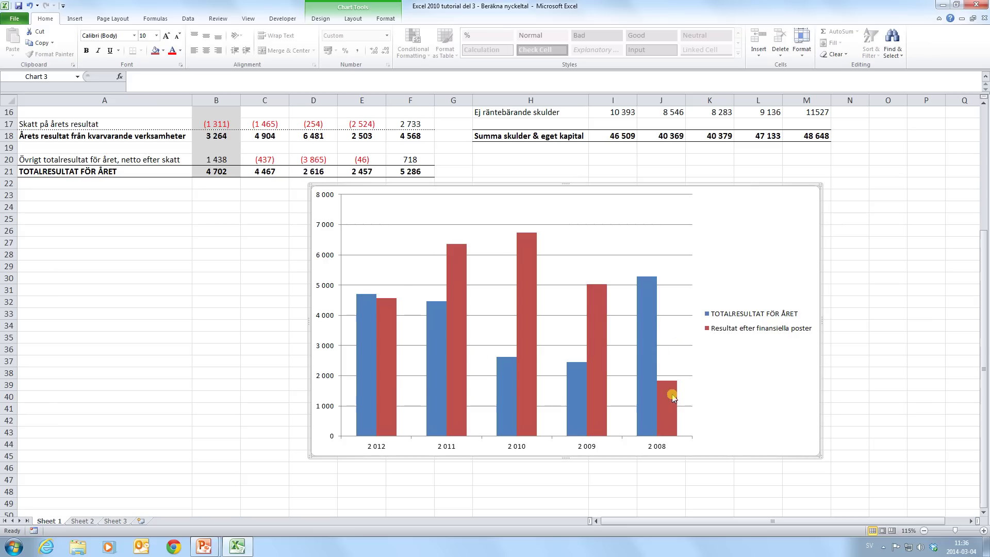
pyautogui.moveTo(656, 427)
pyautogui.moveTo(647, 356)
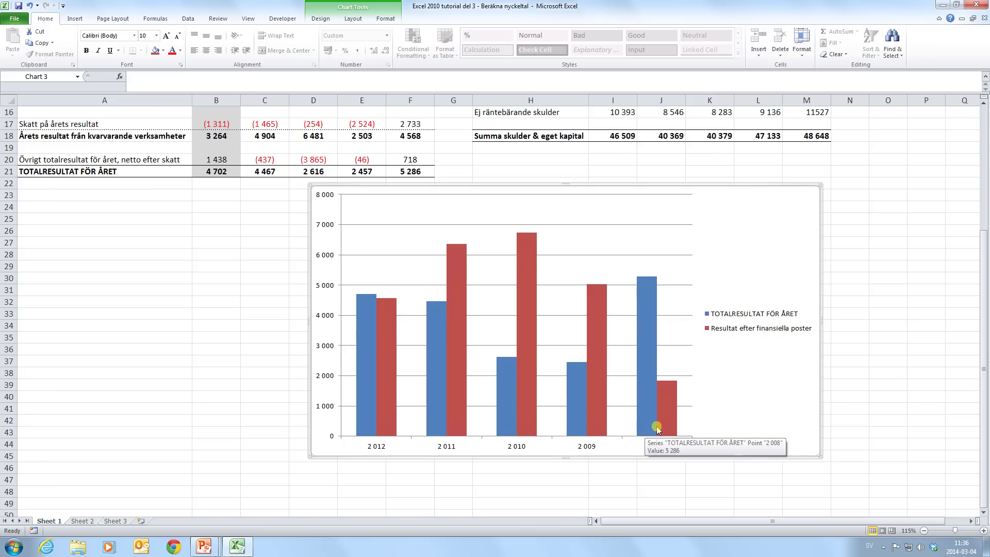
pyautogui.scroll(1, 657, 428)
pyautogui.scroll(1, 658, 430)
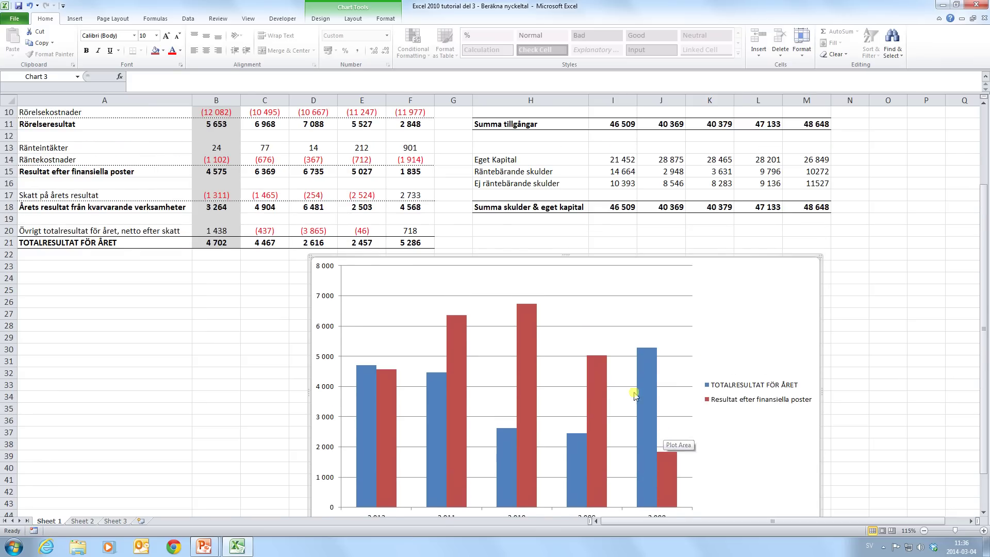
pyautogui.scroll(1, 634, 394)
# Add a third series named from A11 with values B11:F11 to the chart.
pyautogui.rightClick(749, 363)
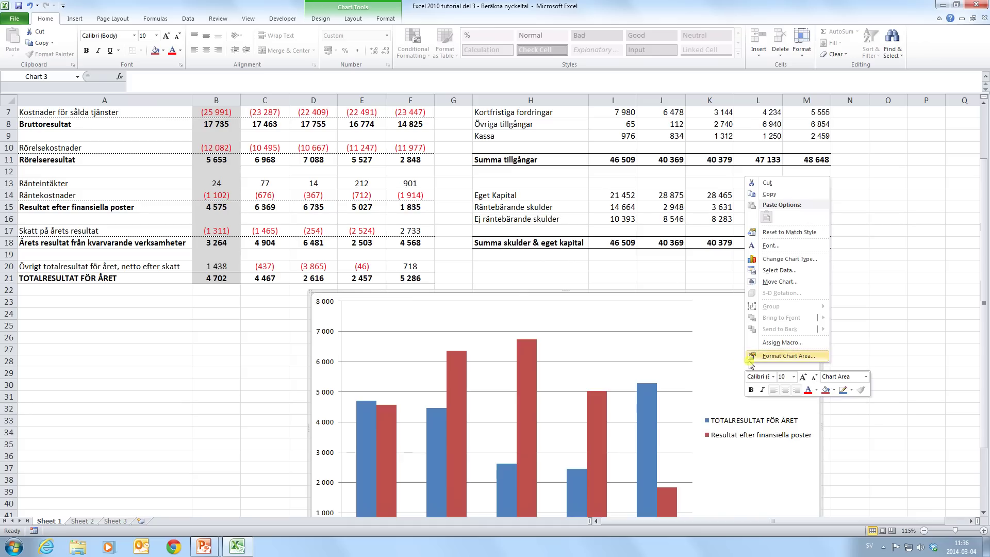
pyautogui.click(773, 270)
pyautogui.click(141, 238)
pyautogui.click(78, 159)
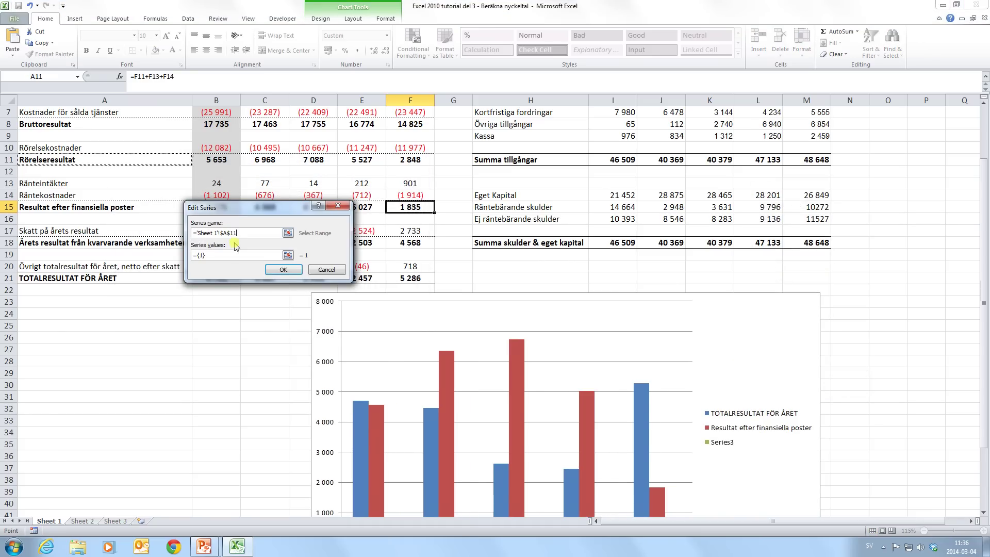
pyautogui.moveTo(234, 255); pyautogui.dragTo(192, 255)
pyautogui.click(216, 160)
pyautogui.keyDown('shift'); pyautogui.click(409, 160); pyautogui.keyUp('shift')
pyautogui.click(283, 269)
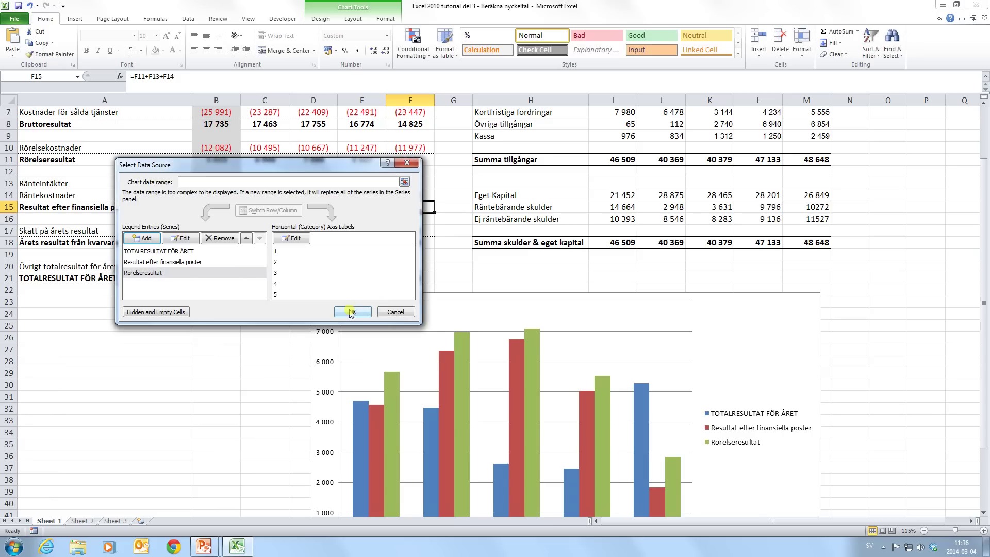
pyautogui.click(350, 312)
pyautogui.scroll(-1, 567, 288)
pyautogui.scroll(-1, 604, 350)
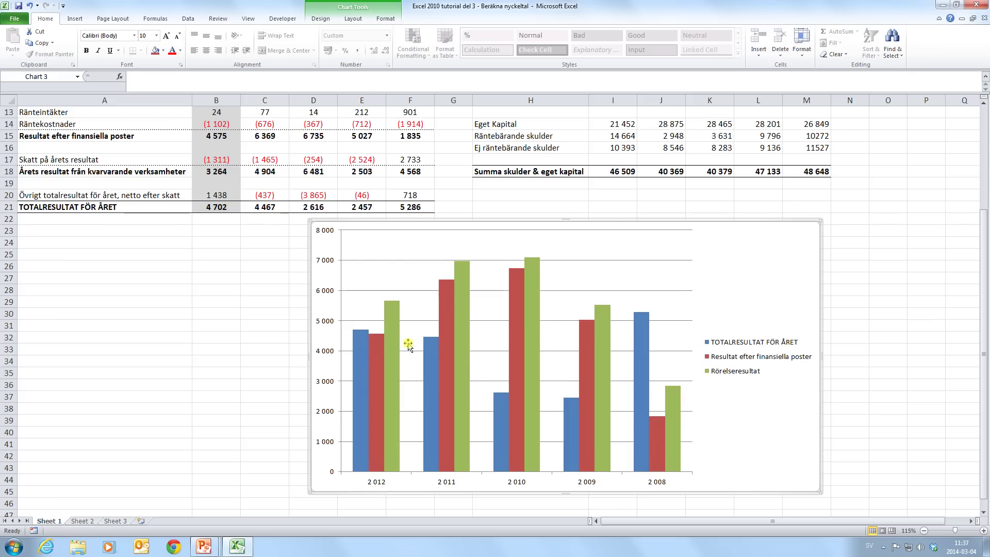
# Move the chart right beneath the Balansräkning table, then return to the PowerPoint slideshow.
pyautogui.scroll(-1, 580, 423)
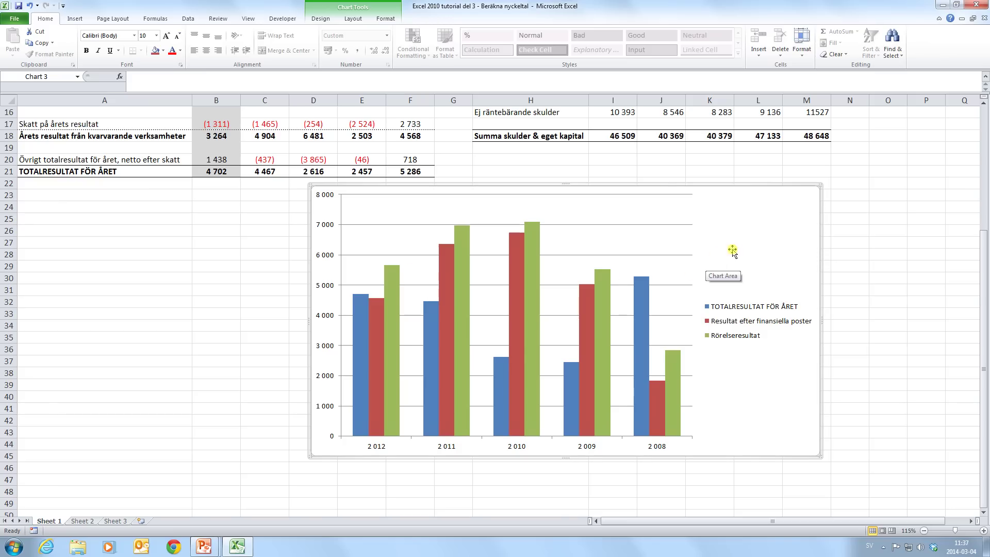
pyautogui.moveTo(627, 188)
pyautogui.mouseDown()
pyautogui.moveTo(852, 188)
pyautogui.moveTo(789, 180)
pyautogui.mouseUp()
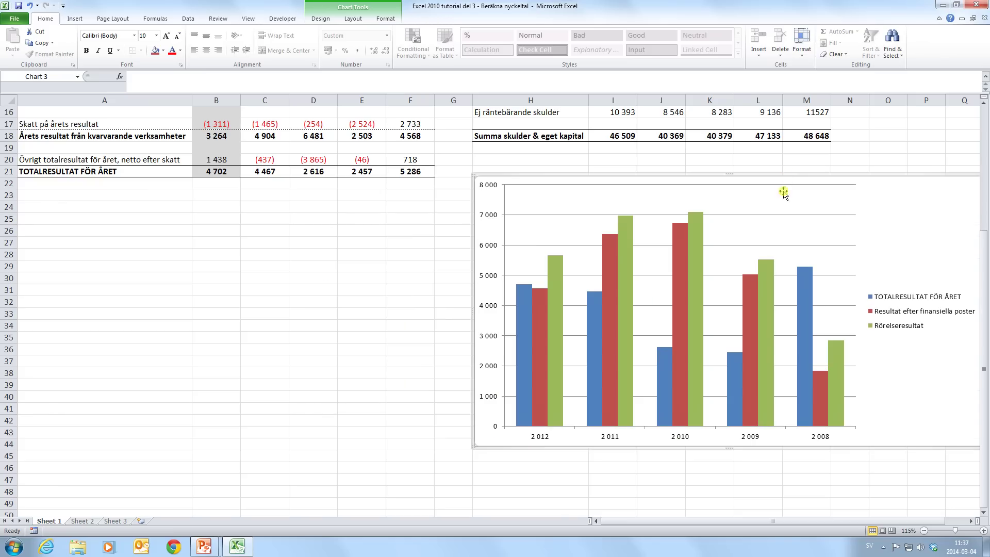
pyautogui.scroll(2, 464, 211)
pyautogui.scroll(1, 461, 214)
pyautogui.scroll(1, 456, 219)
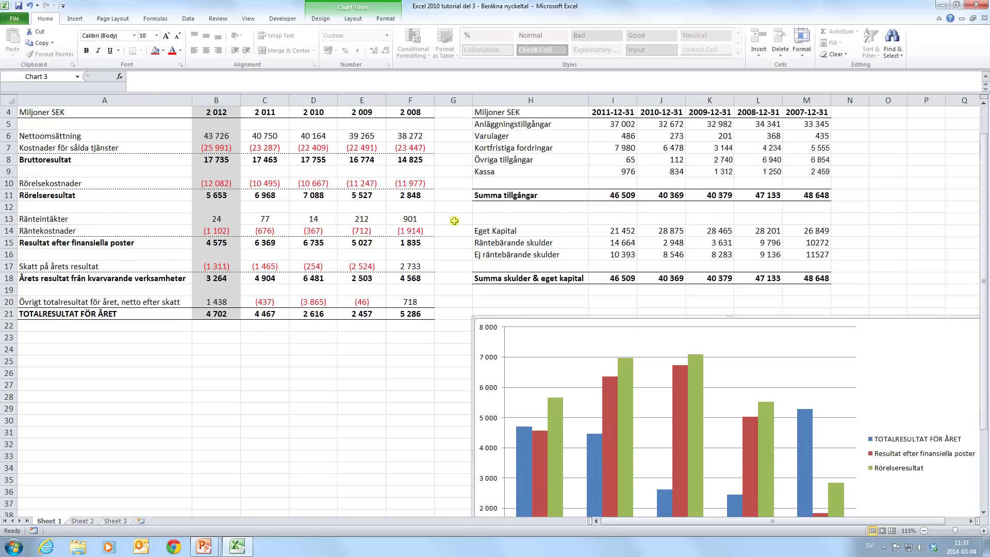
pyautogui.scroll(1, 450, 224)
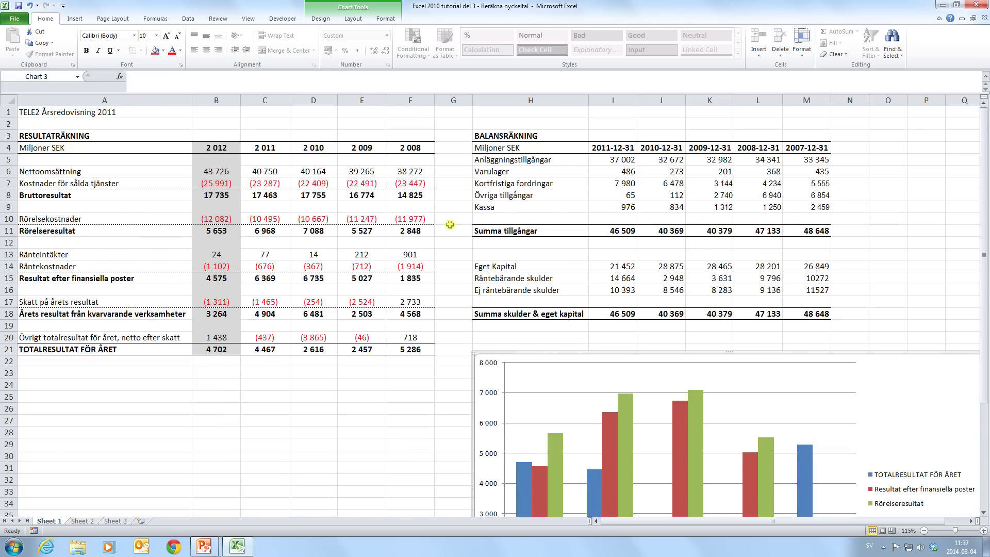
pyautogui.hotkey('alt', 'Tab')
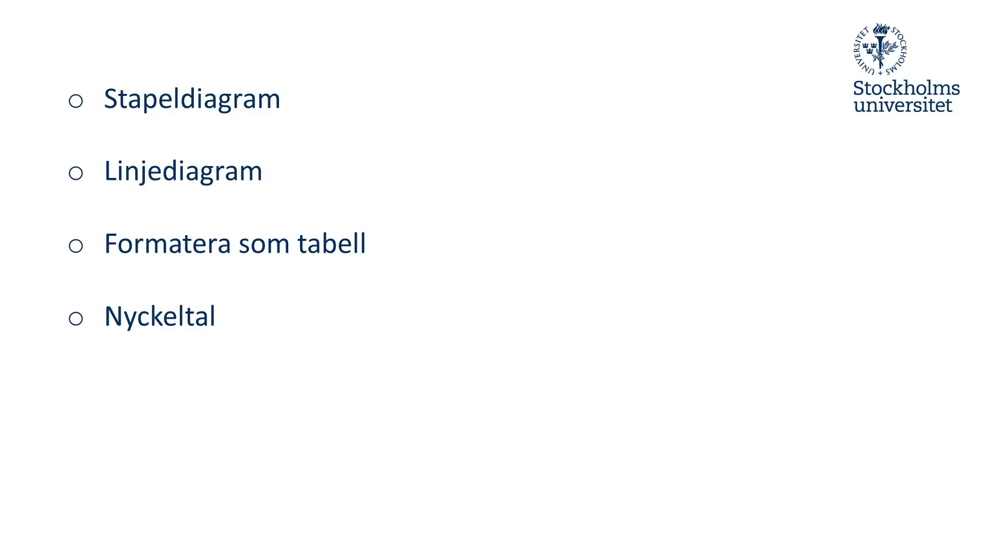
# Advance to the Räntabilitet på eget kapital slide and reveal its definition and Re formula.
pyautogui.press('Right')
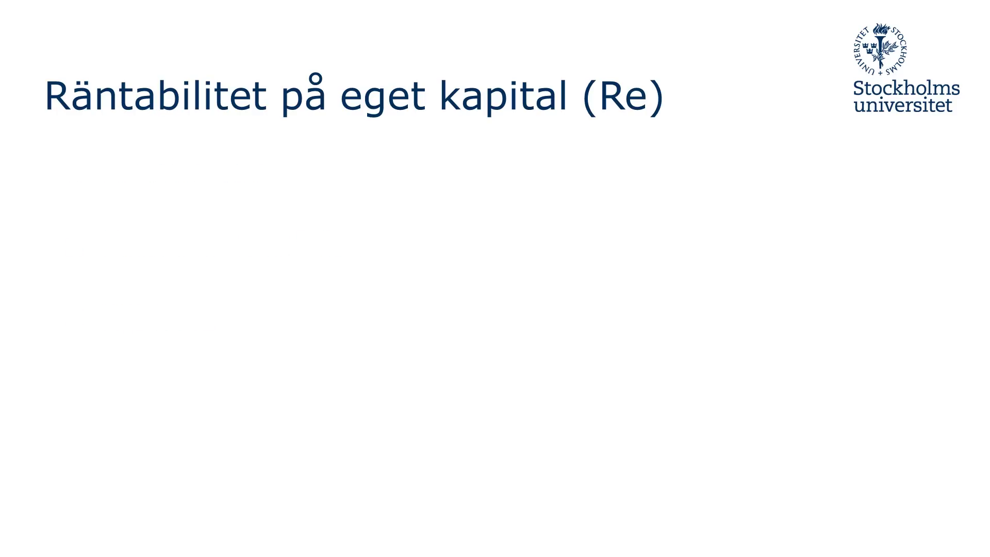
pyautogui.press('Right')
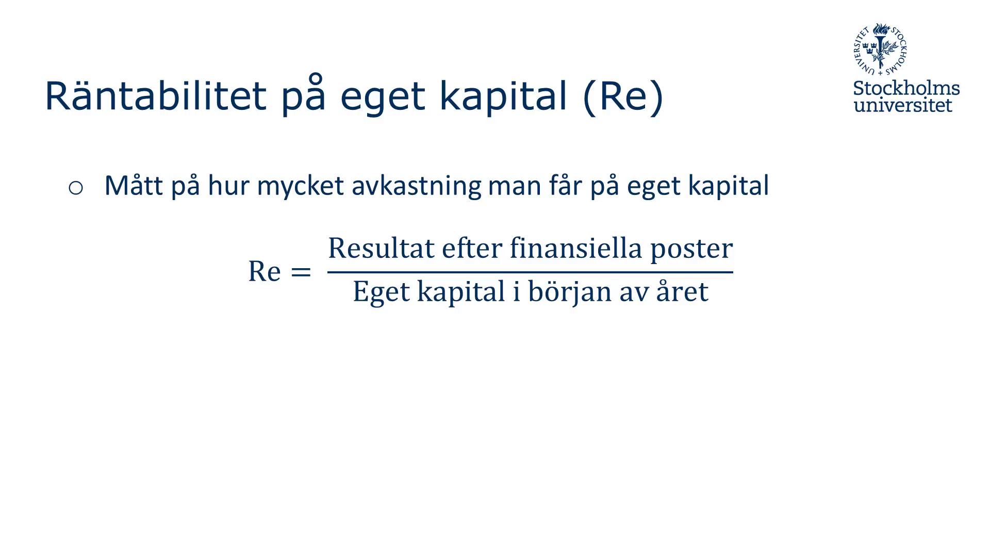
# Reveal the questions about ignoring tax and using opening-year equity, then return to Excel.
pyautogui.press('Right')
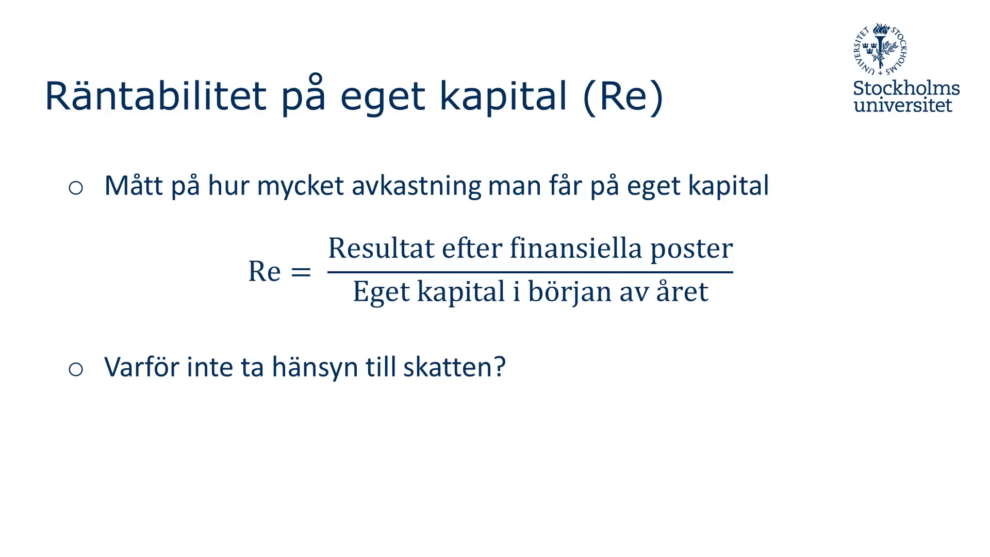
pyautogui.press('Right')
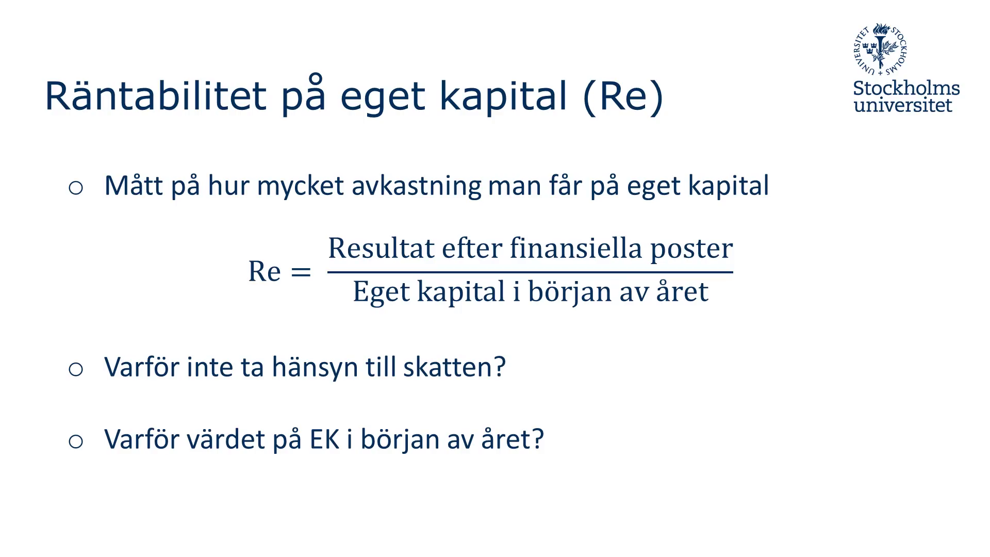
pyautogui.hotkey('alt', 'Tab')
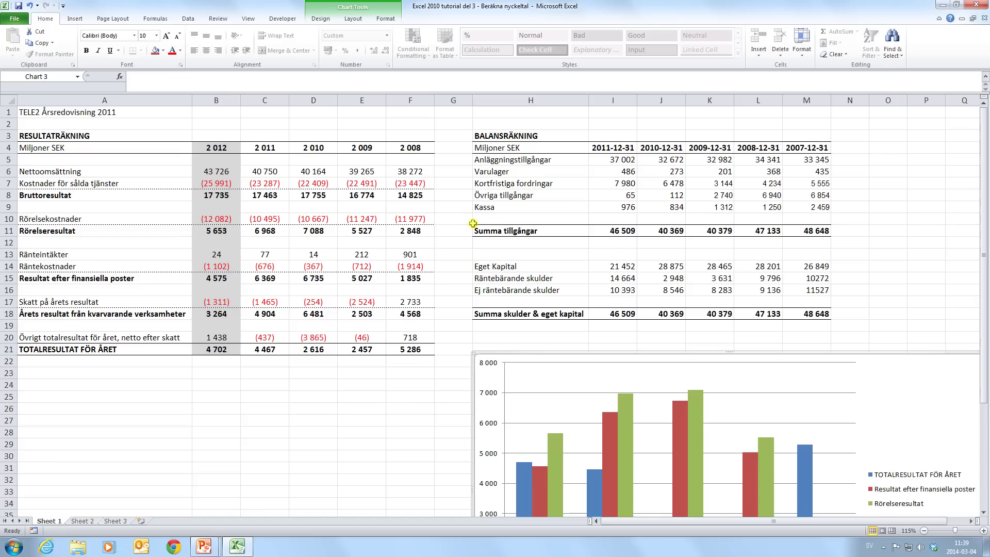
# Label A24 'Räntabilitet på eget kapital' and enter =B15/I14 in B24.
pyautogui.scroll(-1, 231, 332)
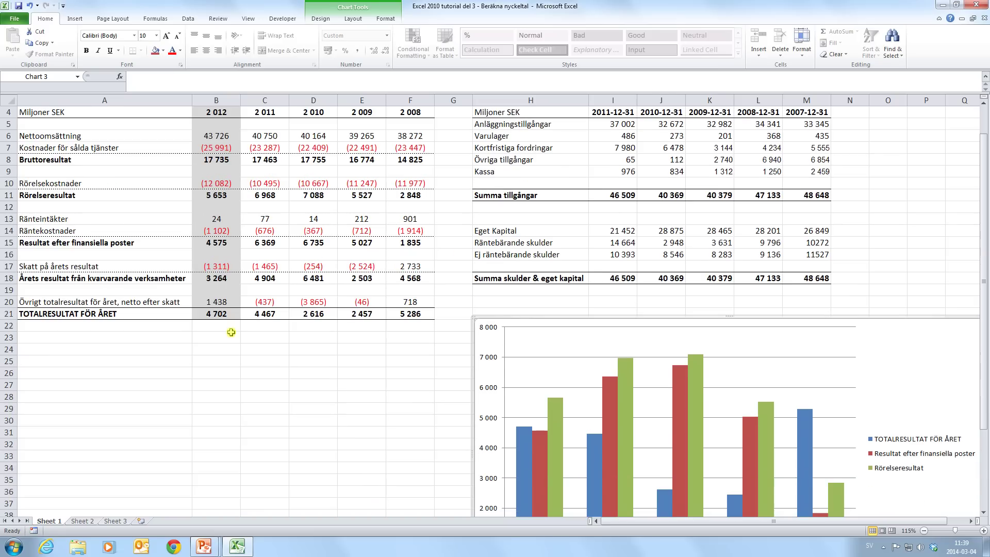
pyautogui.click(66, 353)
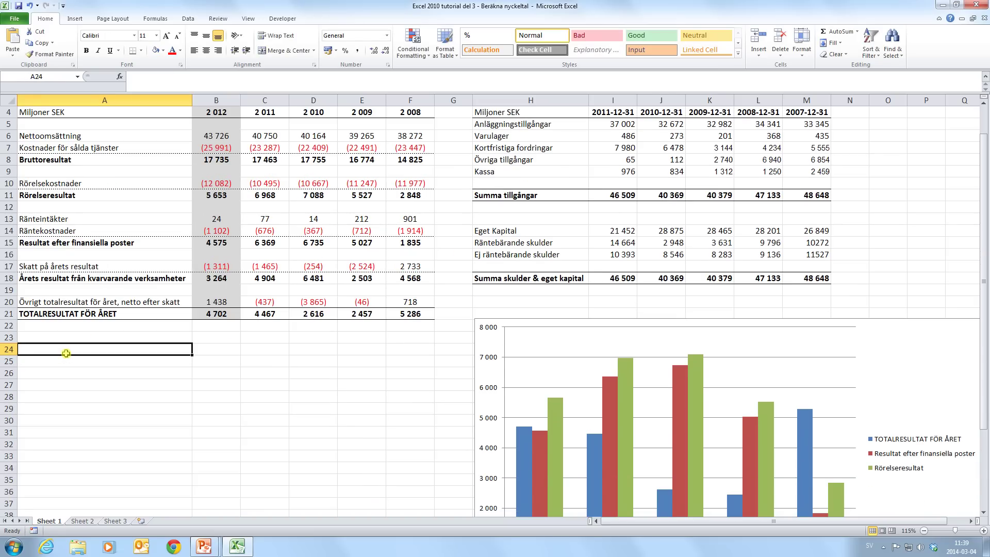
pyautogui.write('Räntabilitet på eget kapital')
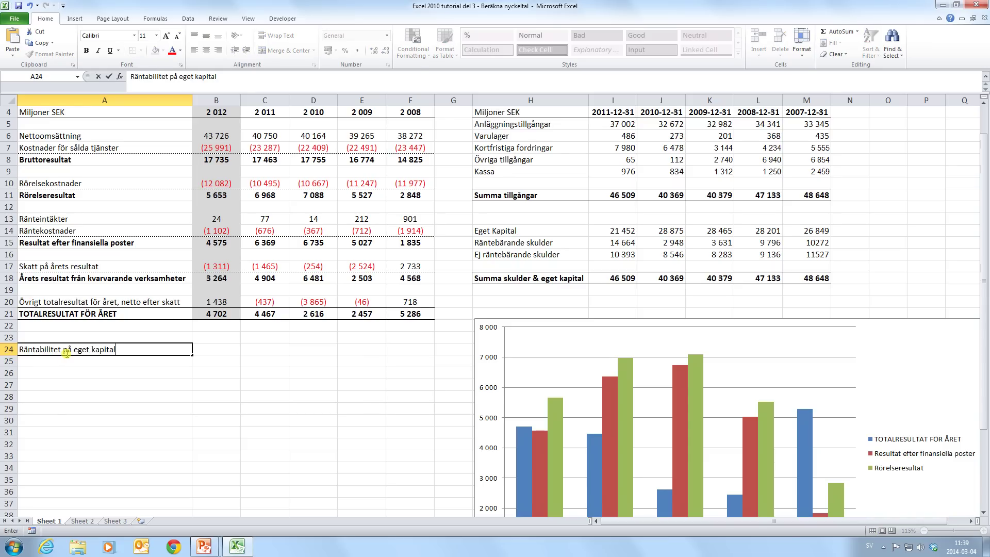
pyautogui.press('Tab')
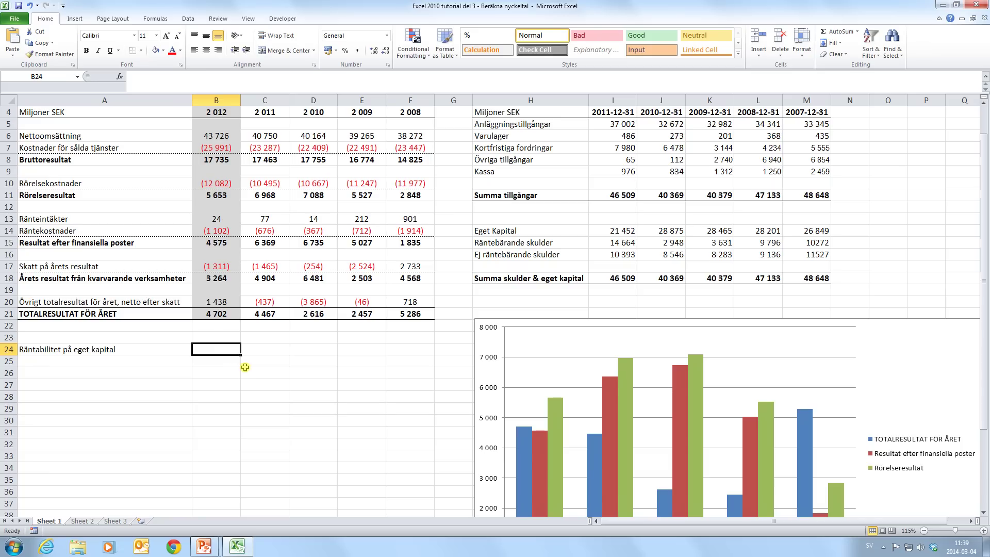
pyautogui.write('=')
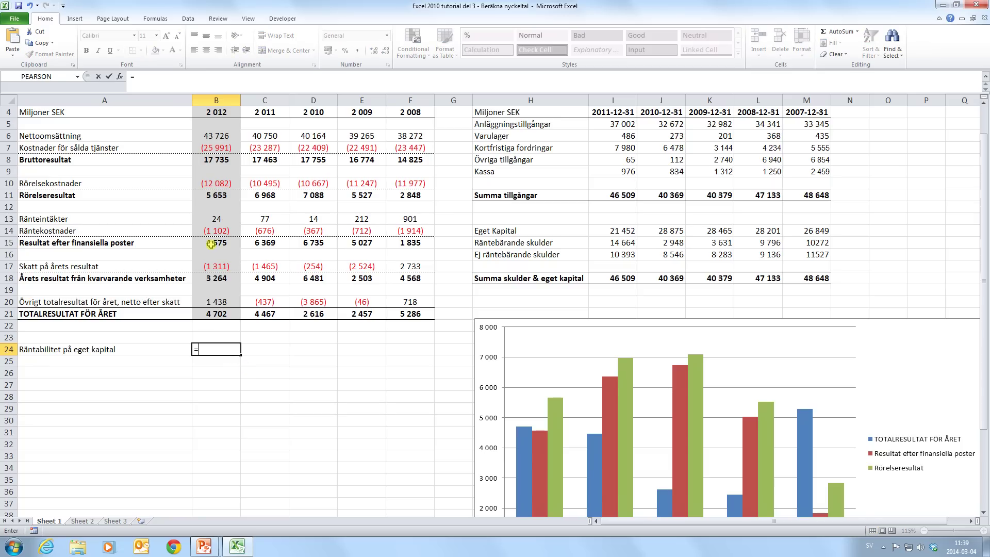
pyautogui.click(225, 244)
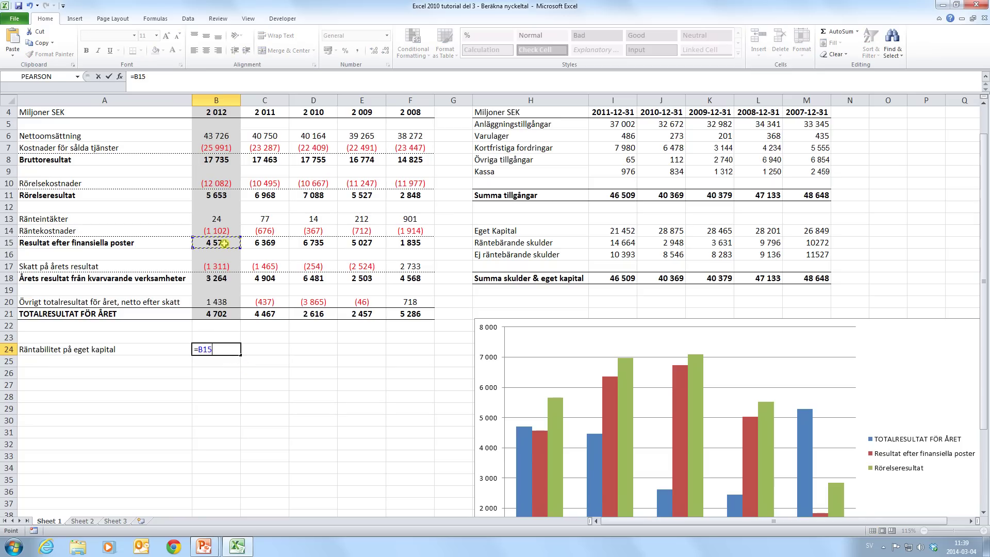
pyautogui.write('/')
pyautogui.click(625, 232)
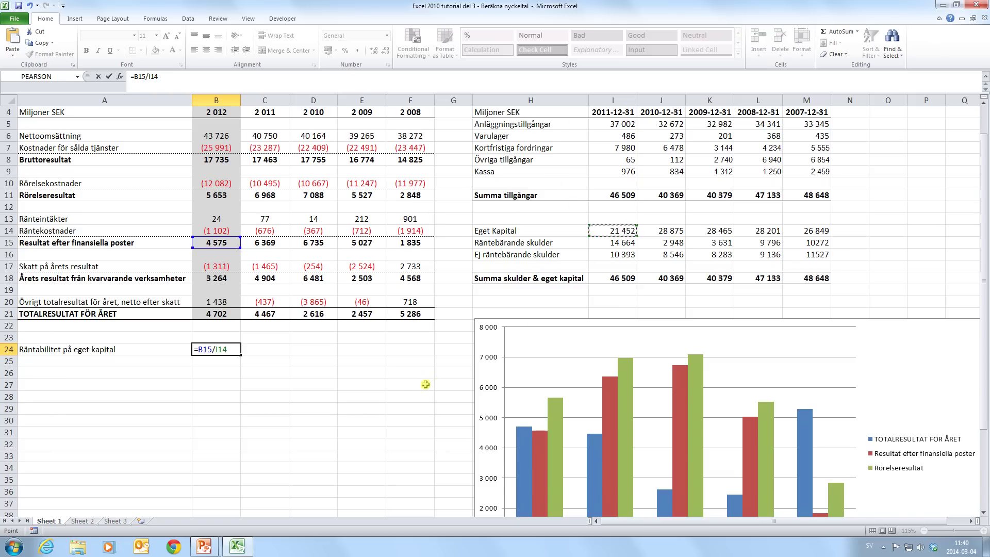
pyautogui.hotkey('ctrl', 'Return')
pyautogui.press('Left')
pyautogui.press('Right')
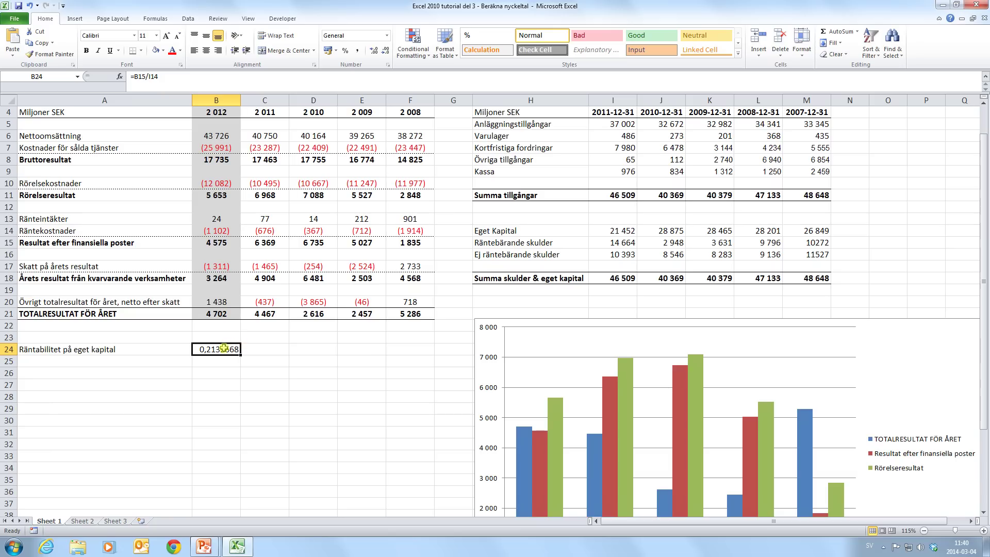
# Apply the Percentage number format to B24 through Format Cells.
pyautogui.rightClick(224, 350)
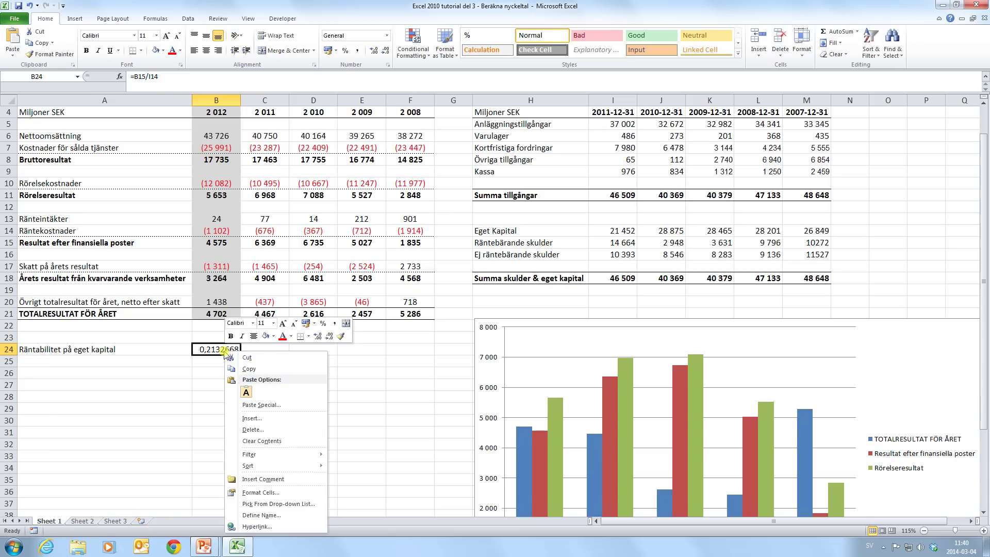
pyautogui.click(270, 492)
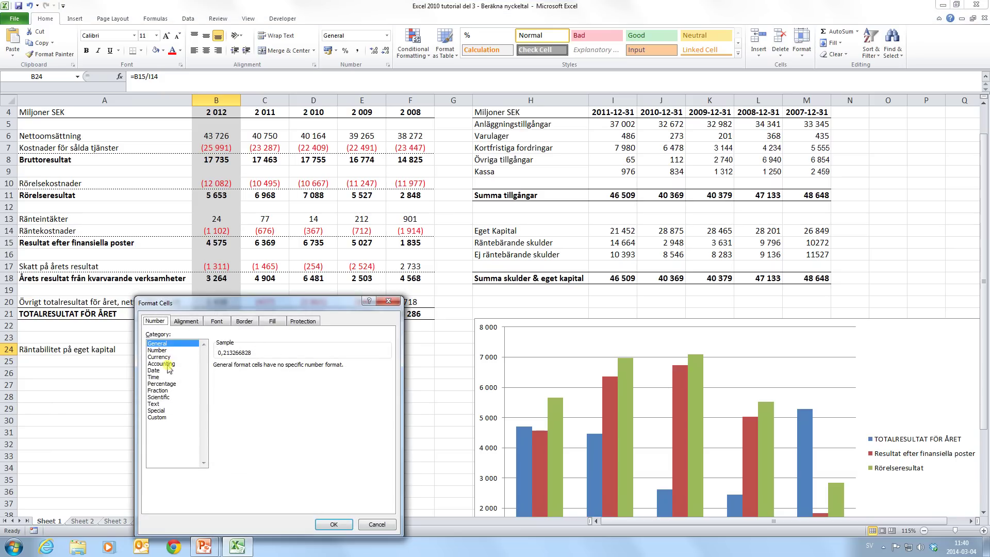
pyautogui.click(164, 384)
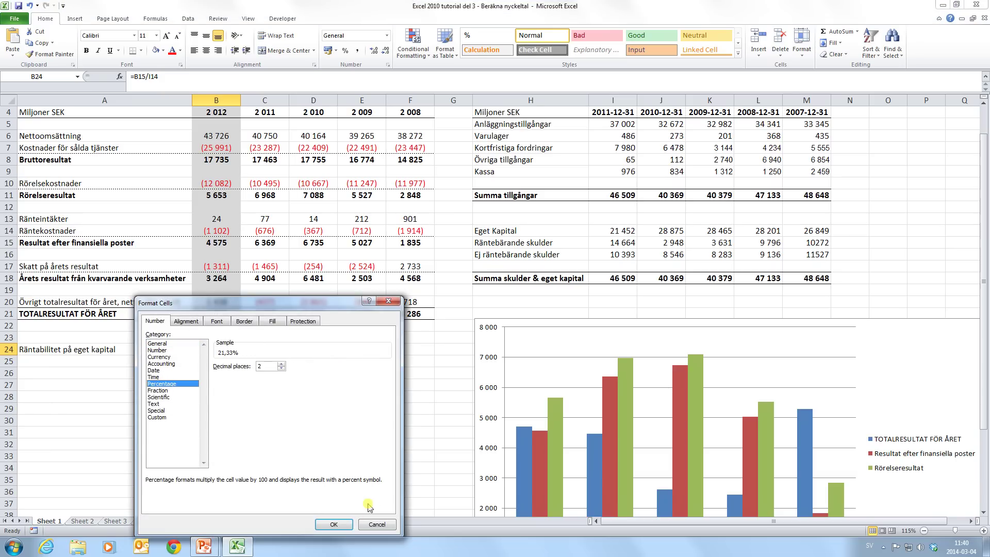
pyautogui.click(334, 524)
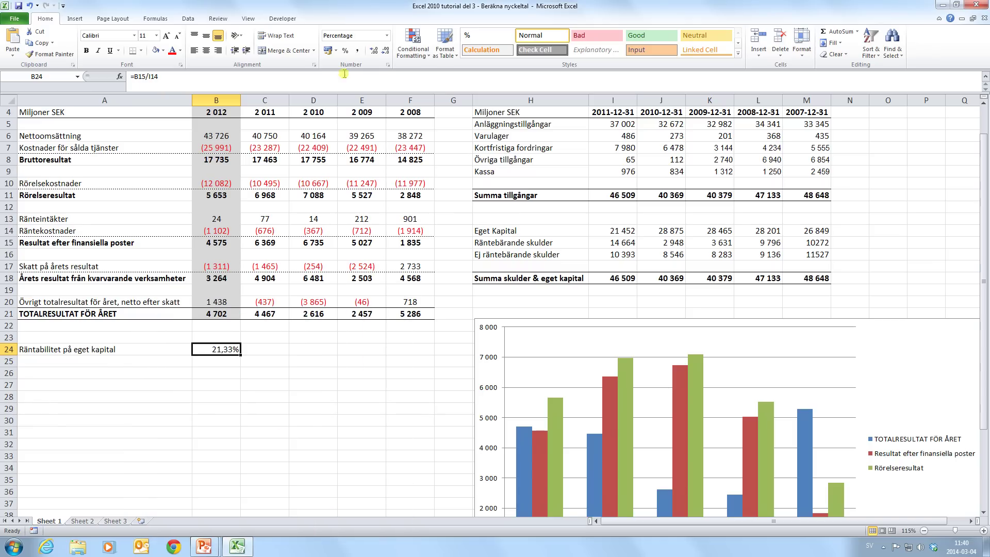
# Adjust B24's decimal places until it reads 21,3%.
pyautogui.click(358, 51)
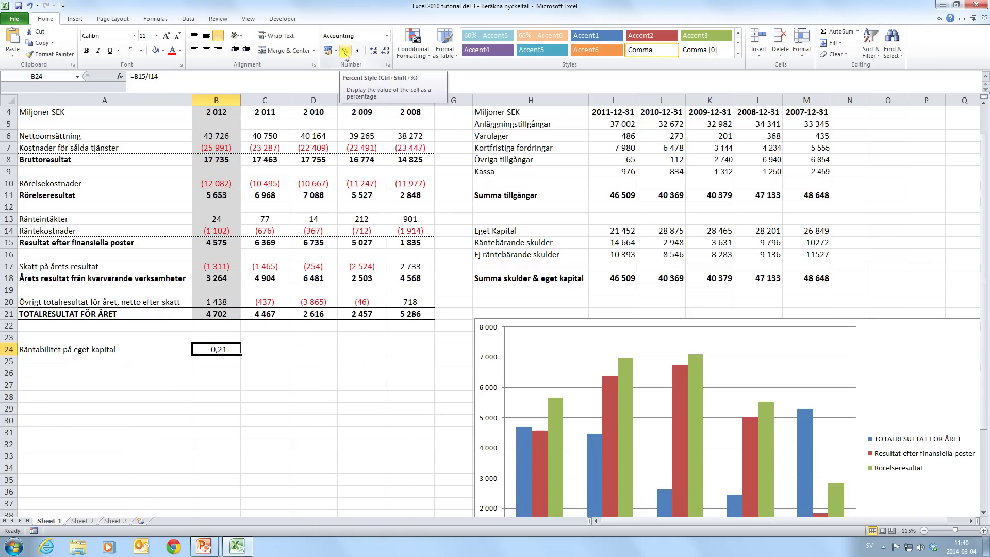
pyautogui.click(345, 51)
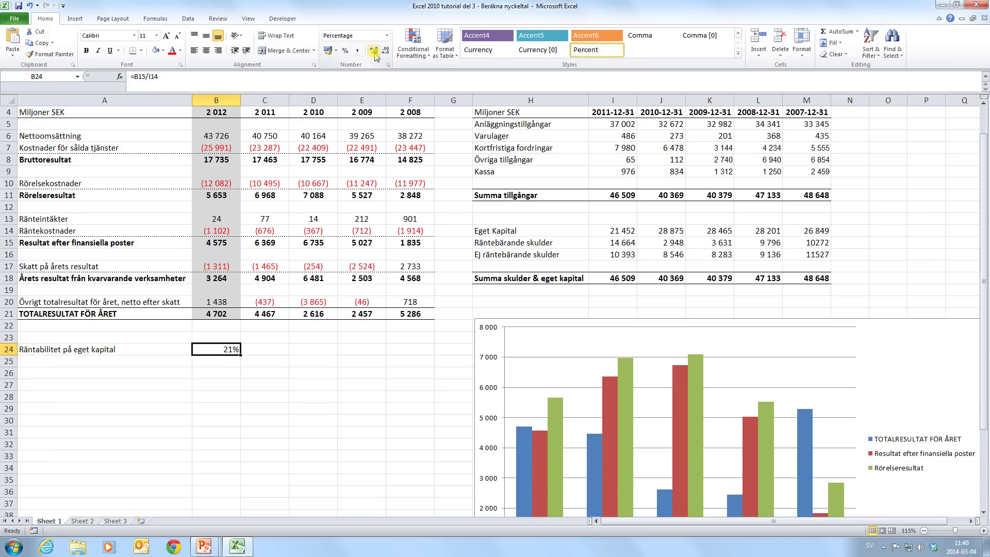
pyautogui.click(374, 52)
pyautogui.click(375, 55)
pyautogui.click(375, 55)
pyautogui.click(387, 54)
pyautogui.click(386, 53)
pyautogui.click(256, 349)
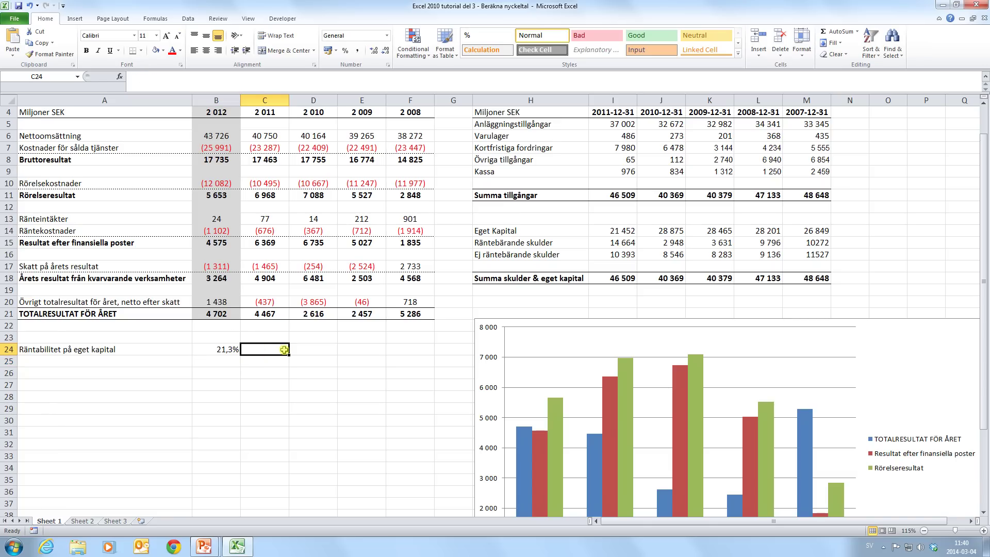
# Enter the 2011 return on equity =C15/J14 in C24.
pyautogui.write('=?')
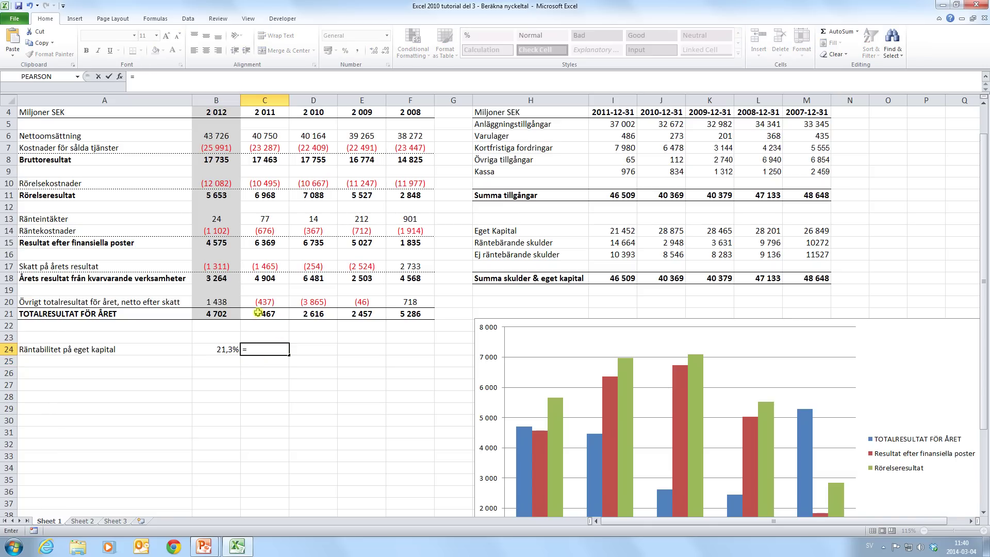
pyautogui.click(267, 247)
pyautogui.write('/')
pyautogui.click(670, 231)
pyautogui.press('Return')
pyautogui.click(288, 353)
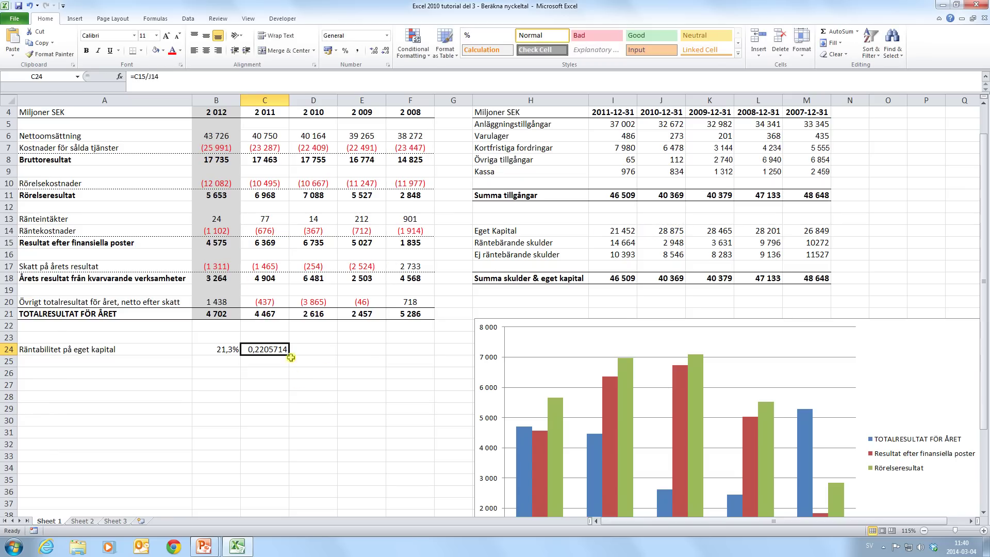
# Copy B24's formula across to F24 and check E24's references.
pyautogui.click(226, 352)
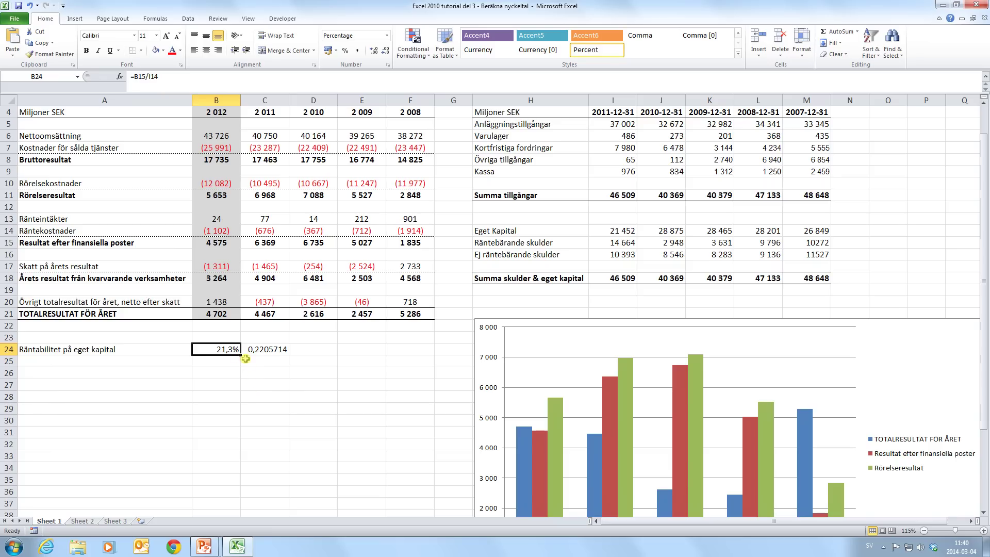
pyautogui.moveTo(240, 355); pyautogui.dragTo(428, 355)
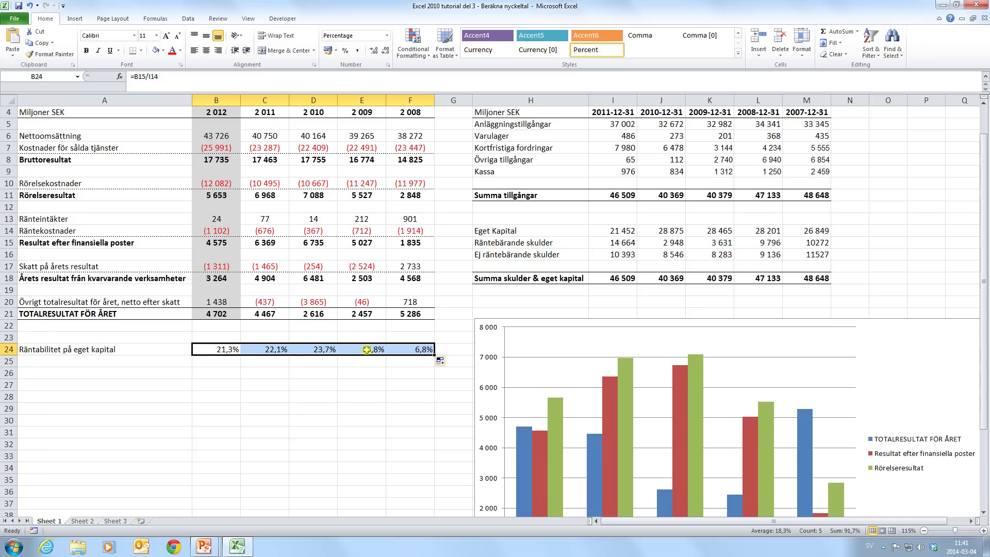
pyautogui.click(366, 349)
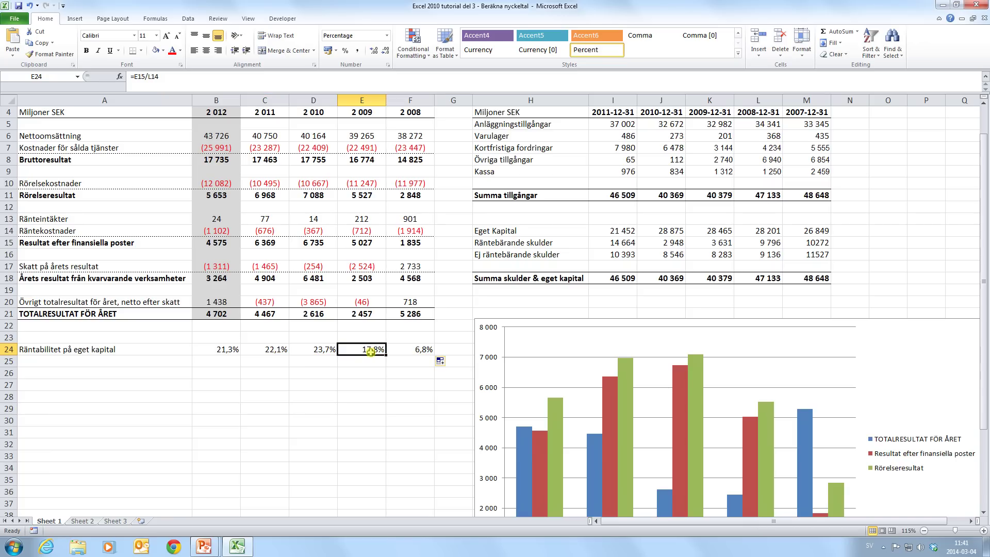
pyautogui.doubleClick(370, 350)
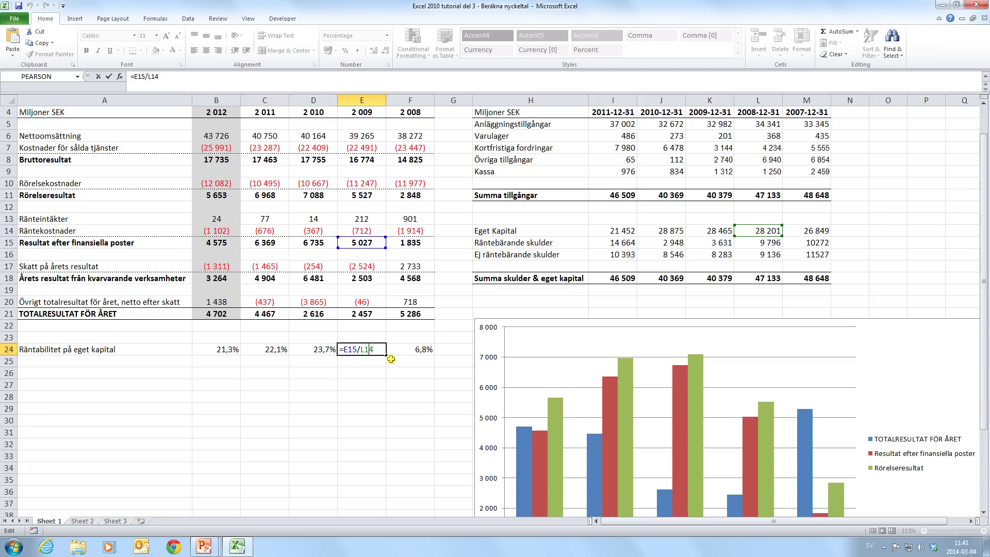
pyautogui.press('Return')
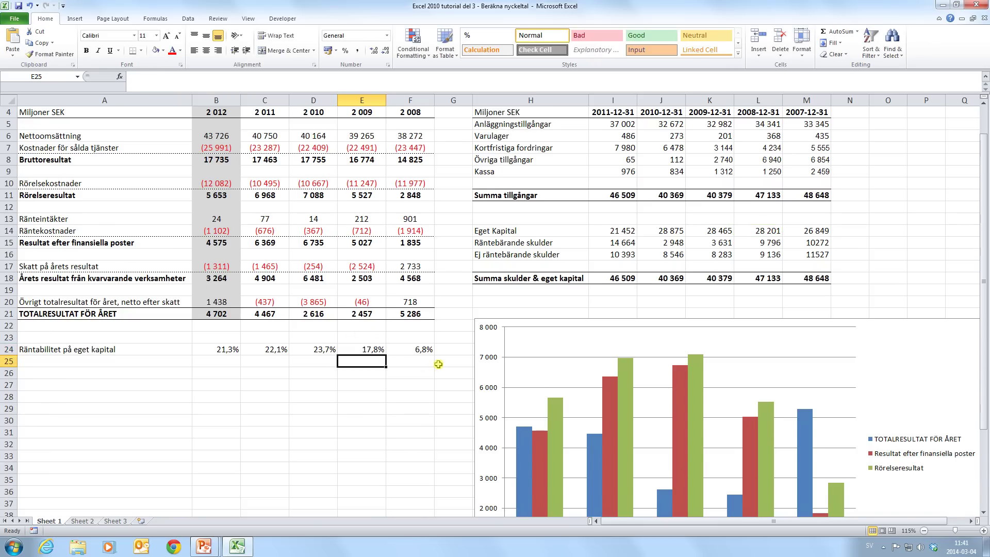
pyautogui.scroll(-1, 392, 356)
pyautogui.scroll(-1, 393, 330)
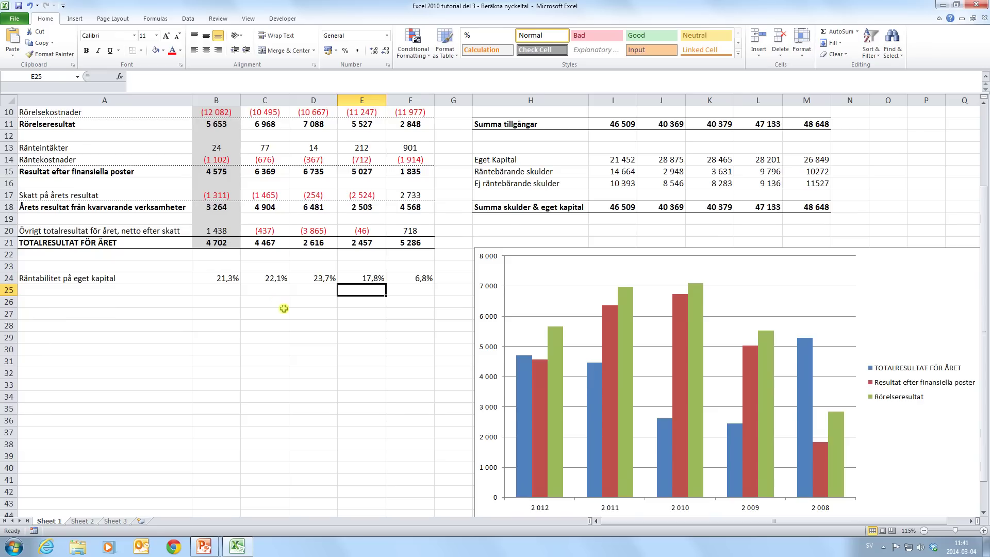
pyautogui.scroll(2, 283, 309)
# Enter 2012, 2011, 2010 in B23:D23 and extend the year series to 2008 in F23.
pyautogui.click(230, 340)
pyautogui.write('2')
pyautogui.press('Tab')
pyautogui.write('2011')
pyautogui.press('Tab')
pyautogui.write('20')
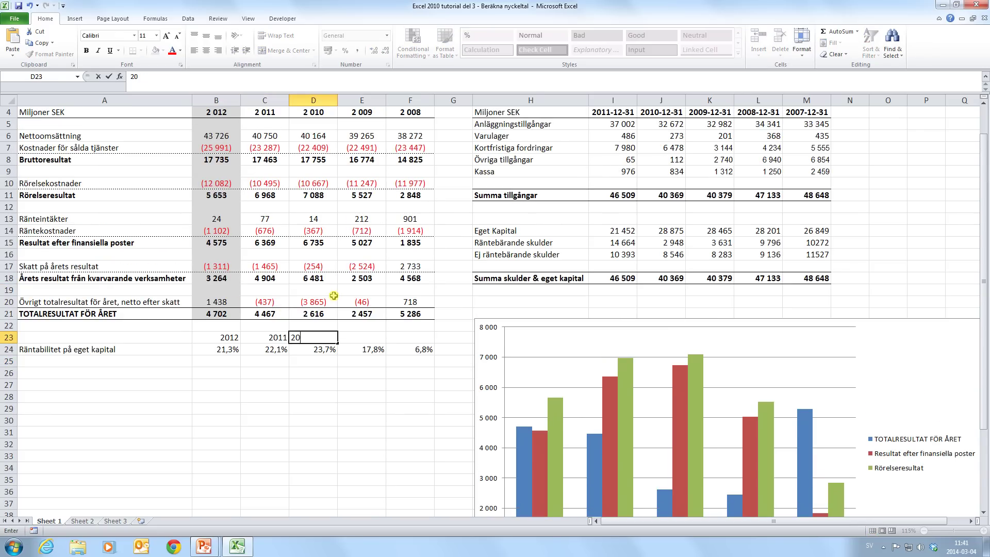
pyautogui.press('Return')
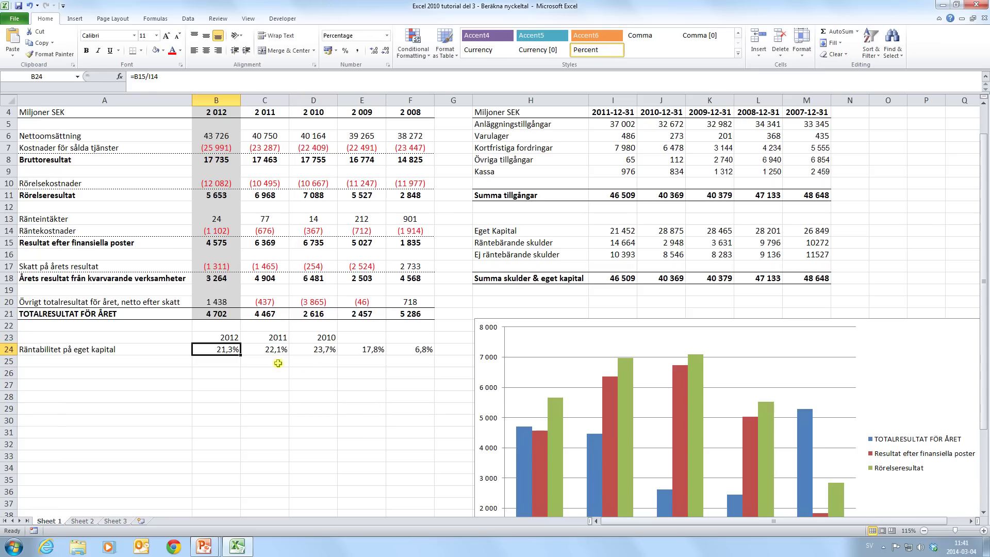
pyautogui.click(235, 337)
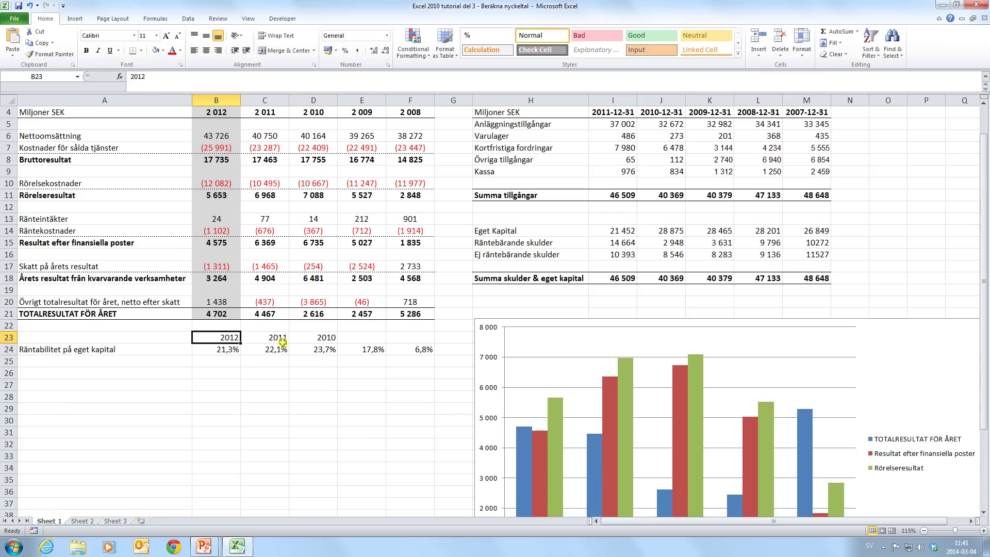
pyautogui.keyDown('shift'); pyautogui.click(329, 338); pyautogui.keyUp('shift')
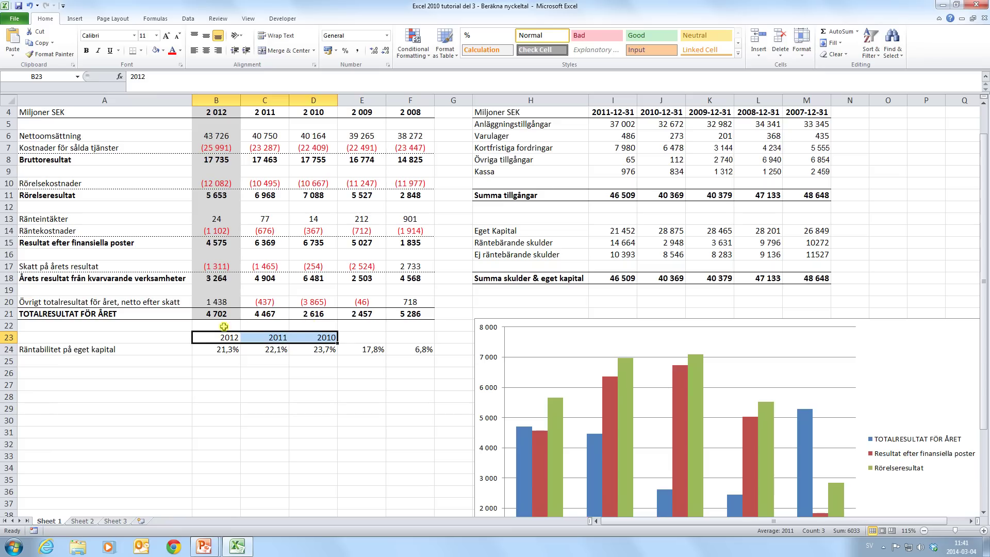
pyautogui.moveTo(337, 342); pyautogui.dragTo(433, 349)
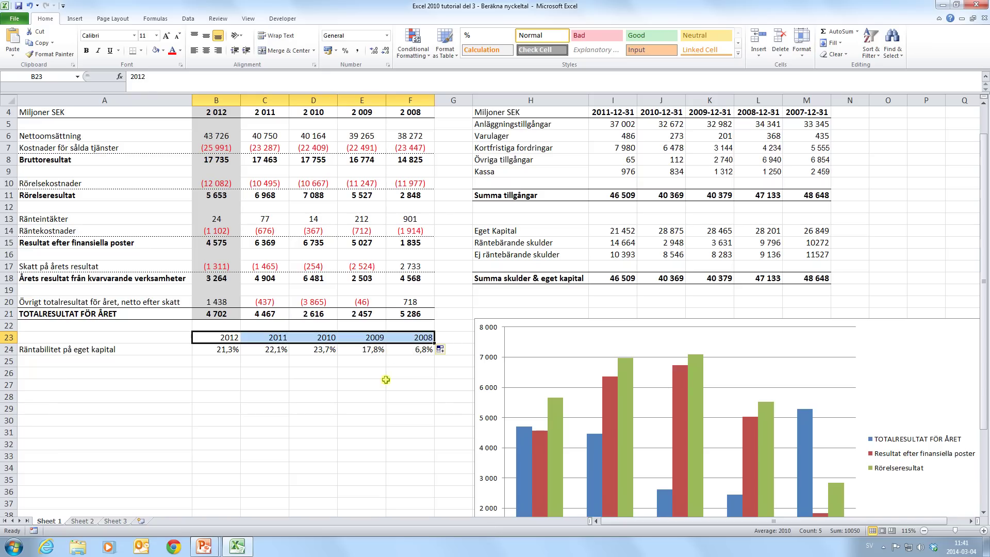
pyautogui.click(229, 361)
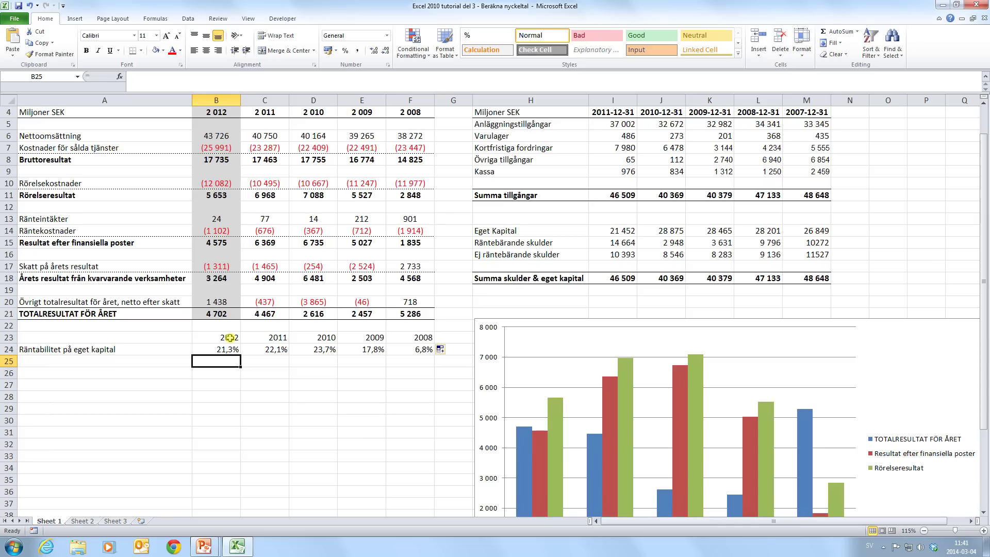
# Insert an empty 2-D Line chart from the Insert ribbon with a blank cell selected.
pyautogui.scroll(-1, 297, 354)
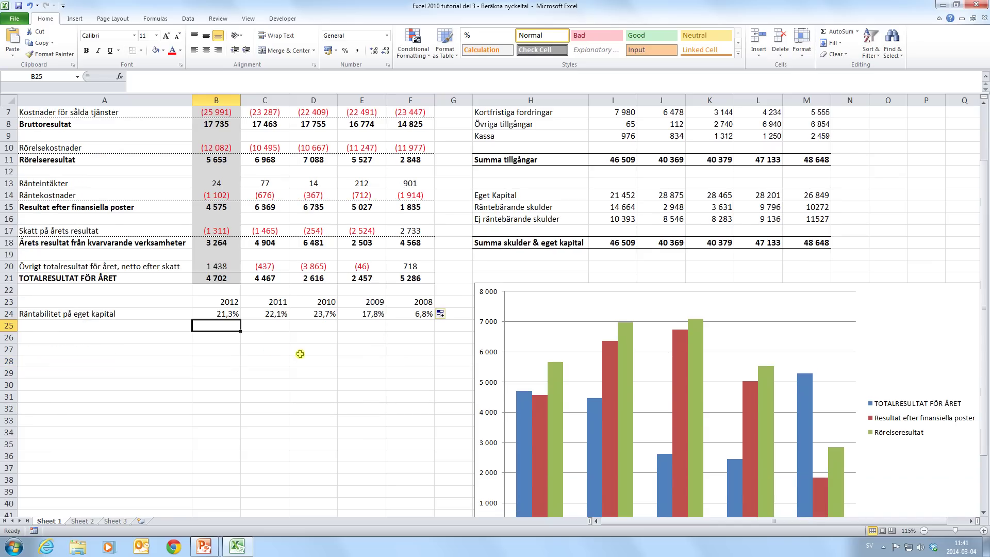
pyautogui.click(223, 373)
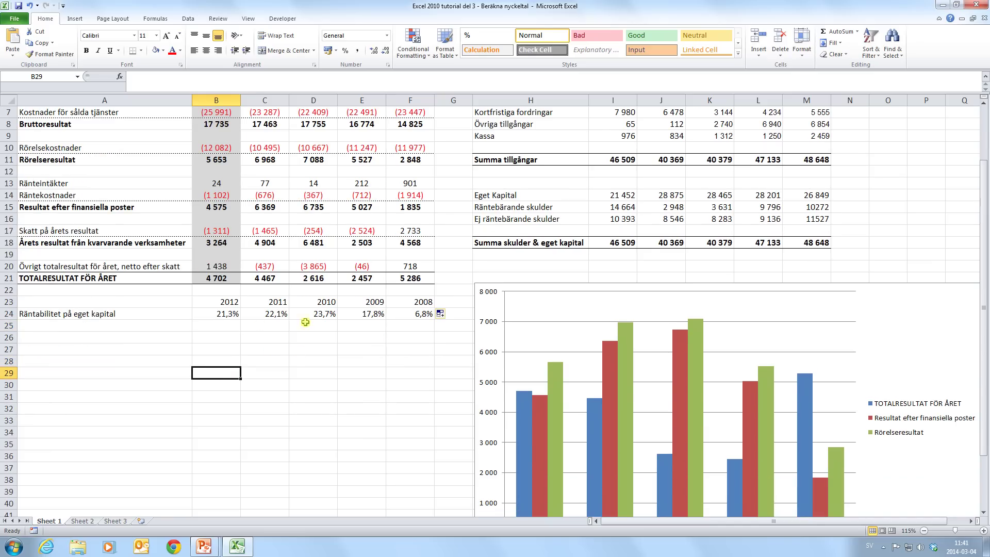
pyautogui.click(73, 19)
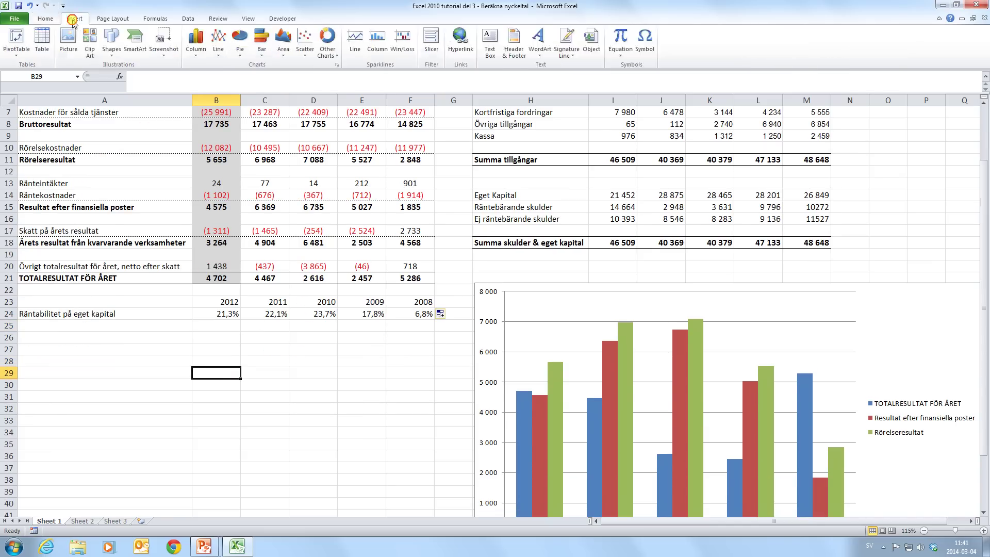
pyautogui.click(220, 51)
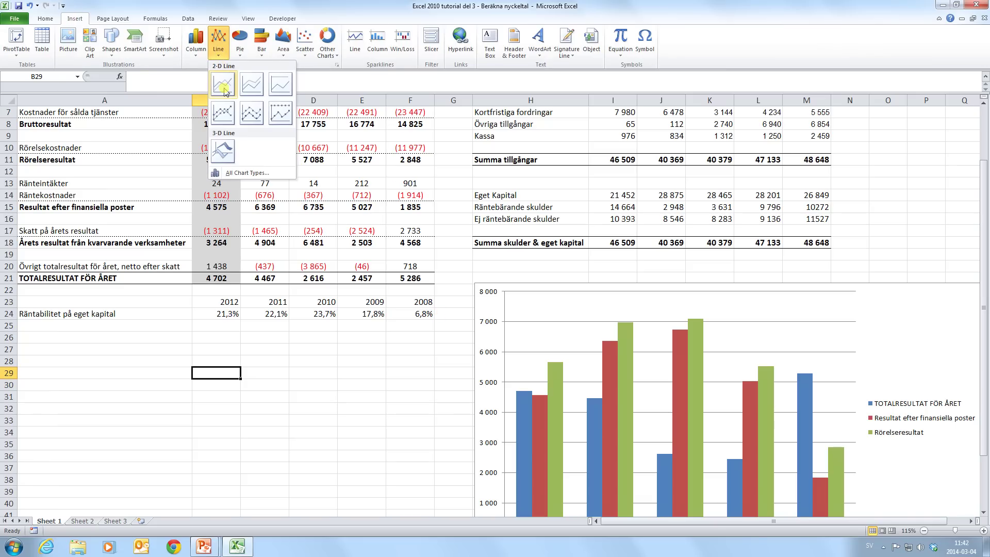
pyautogui.click(225, 91)
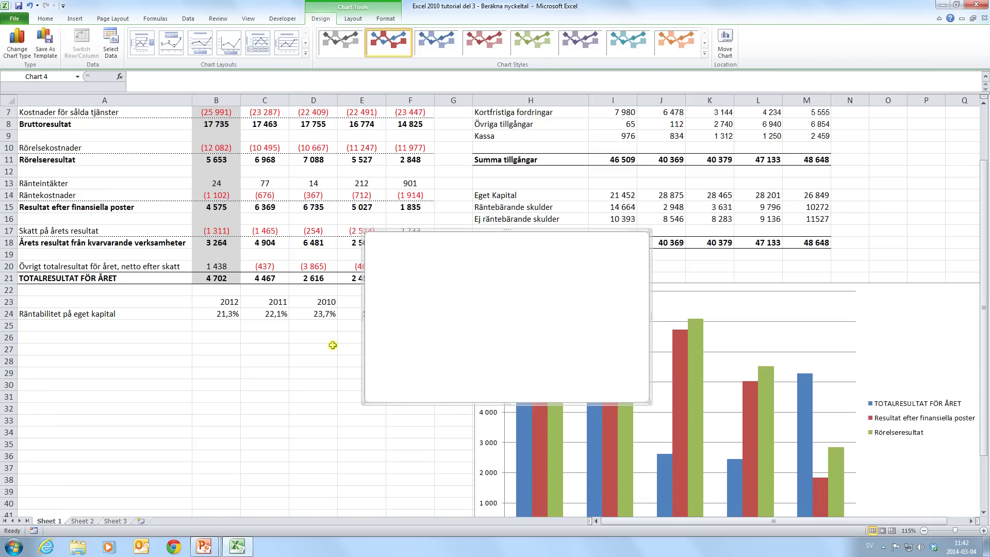
# Add a chart series named from A24 with values B24:F24.
pyautogui.moveTo(442, 327); pyautogui.dragTo(268, 445)
pyautogui.scroll(-2, 347, 378)
pyautogui.rightClick(329, 322)
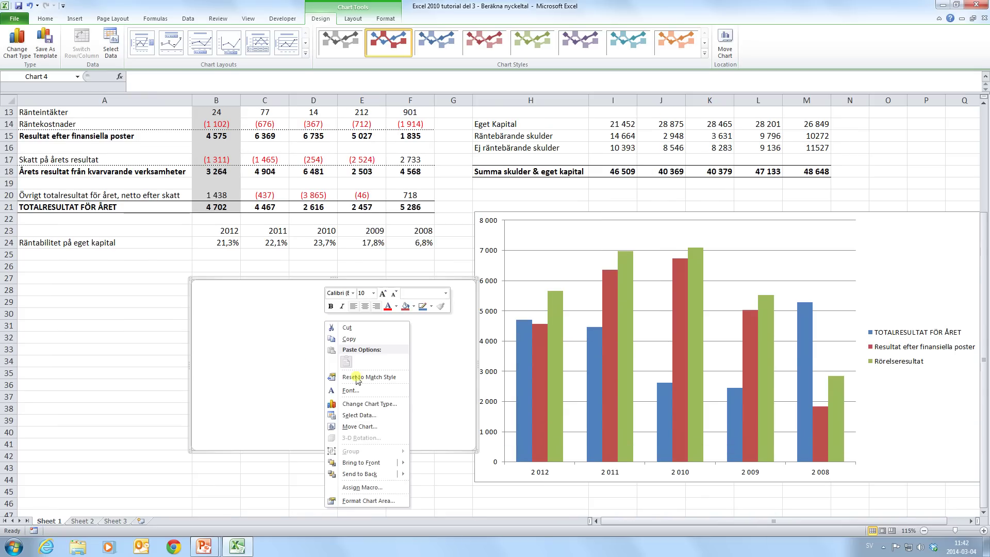
pyautogui.click(360, 416)
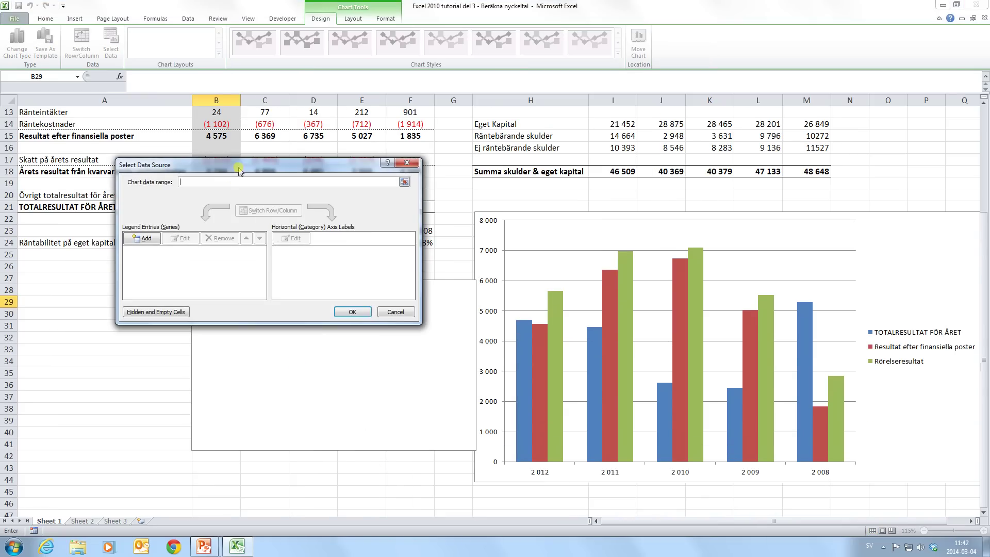
pyautogui.moveTo(240, 171); pyautogui.dragTo(279, 295)
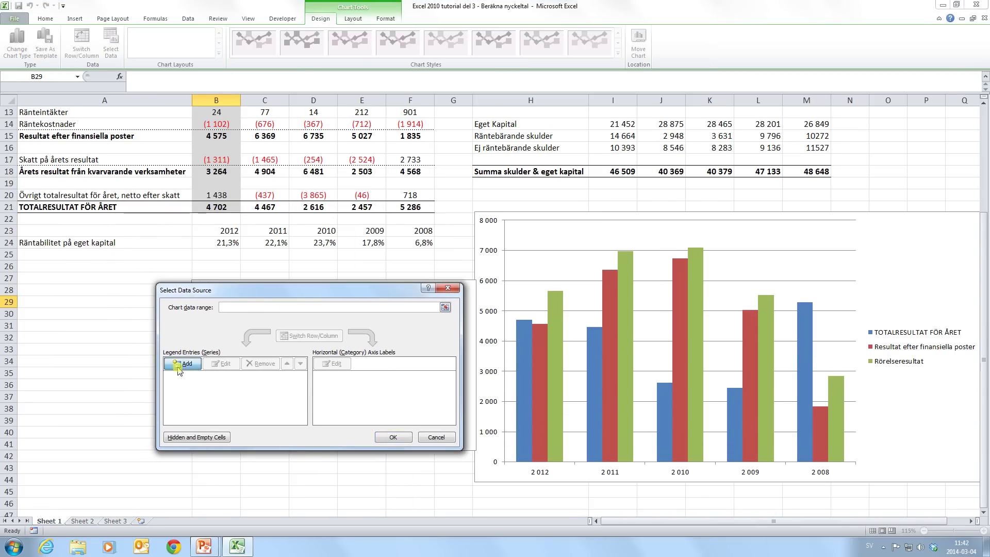
pyautogui.click(182, 364)
pyautogui.click(93, 246)
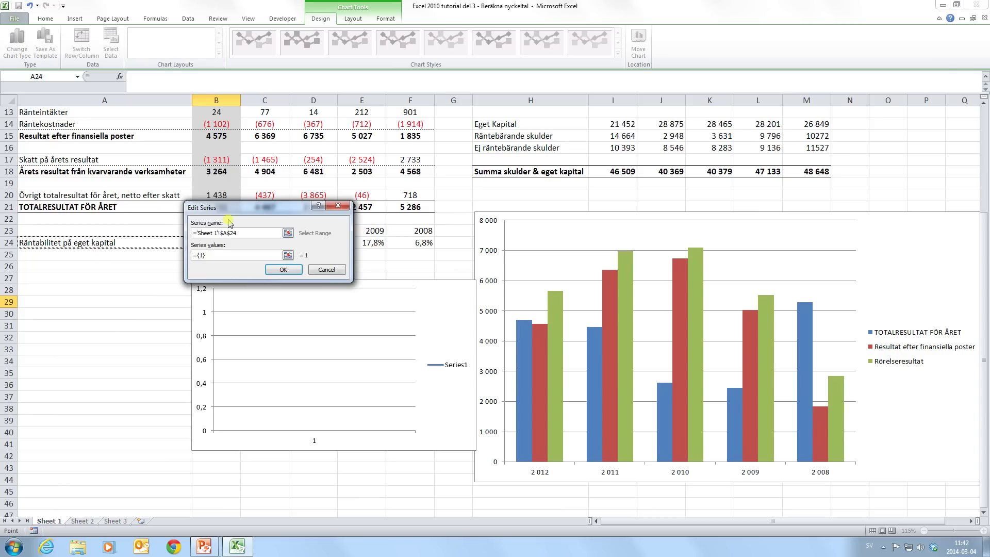
pyautogui.moveTo(240, 208); pyautogui.dragTo(232, 274)
pyautogui.moveTo(203, 321); pyautogui.dragTo(184, 321)
pyautogui.press('BackSpace')
pyautogui.moveTo(222, 243); pyautogui.dragTo(413, 244)
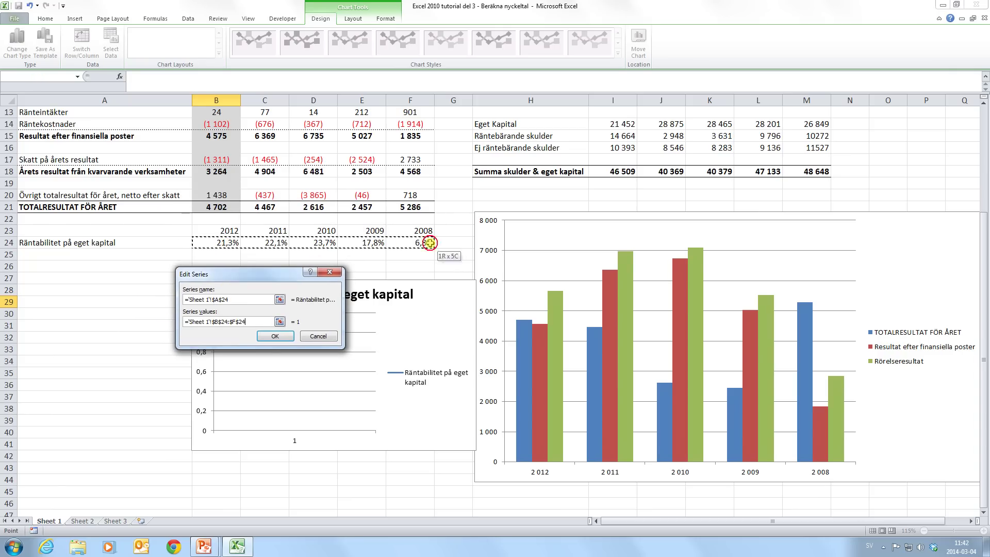
pyautogui.click(276, 336)
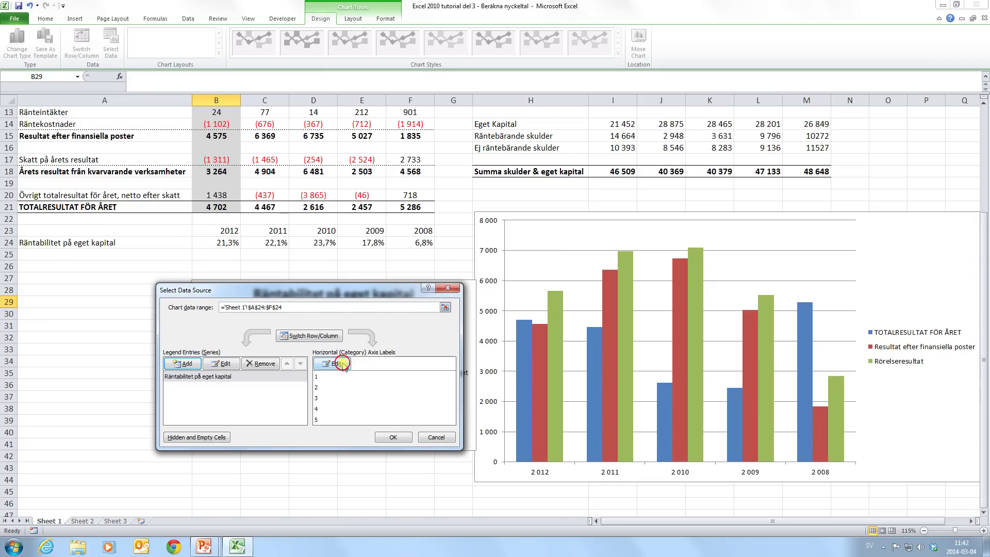
# Use the years in B23:F23 as horizontal axis labels and confirm the data source.
pyautogui.click(343, 364)
pyautogui.moveTo(225, 230); pyautogui.dragTo(420, 230)
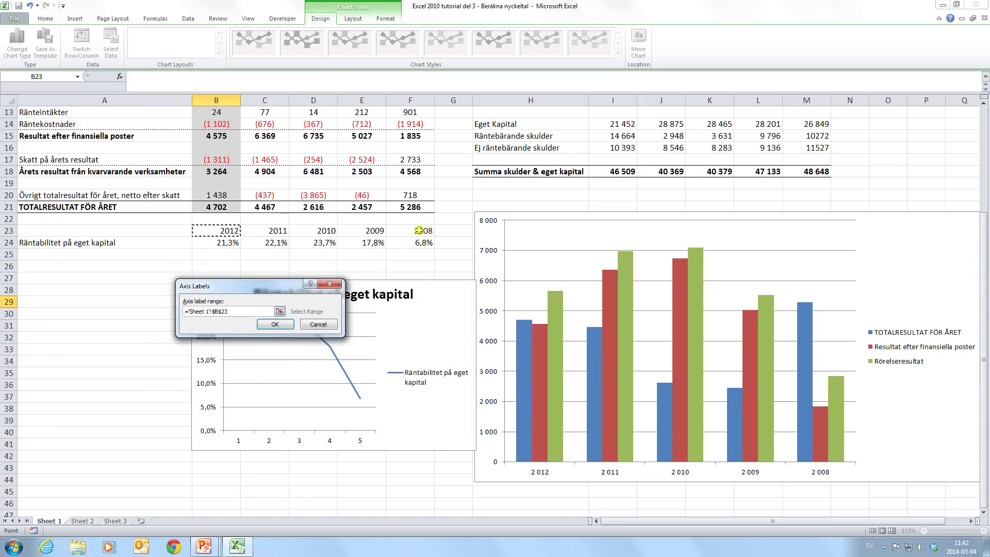
pyautogui.click(275, 324)
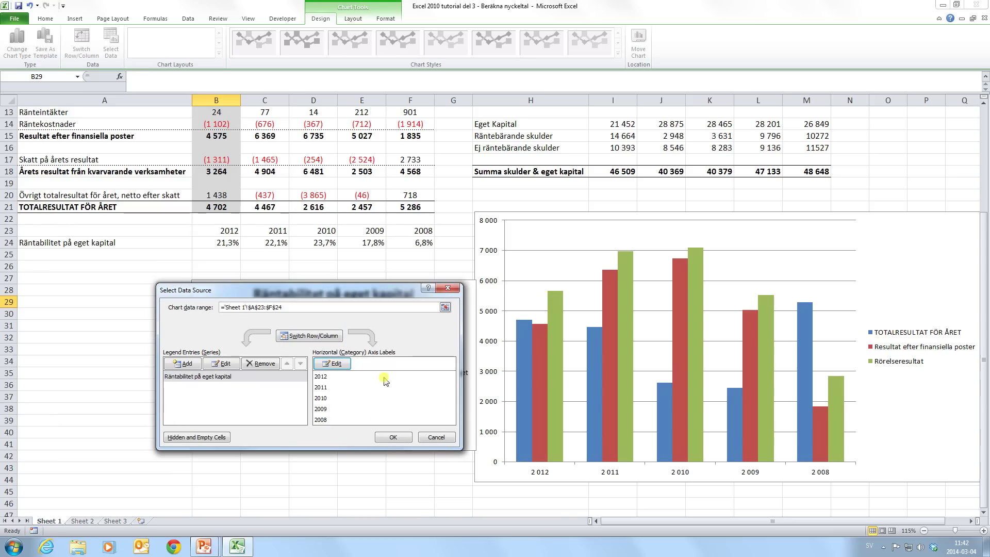
pyautogui.click(393, 437)
pyautogui.scroll(-1, 376, 413)
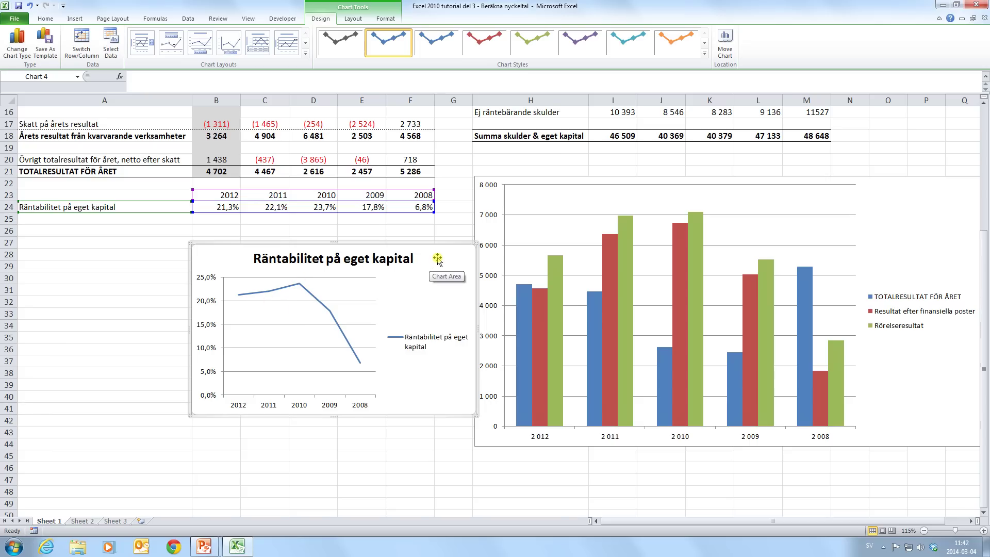
# Drag the line chart slightly down and left, below the ratio rows.
pyautogui.moveTo(437, 258); pyautogui.dragTo(425, 285)
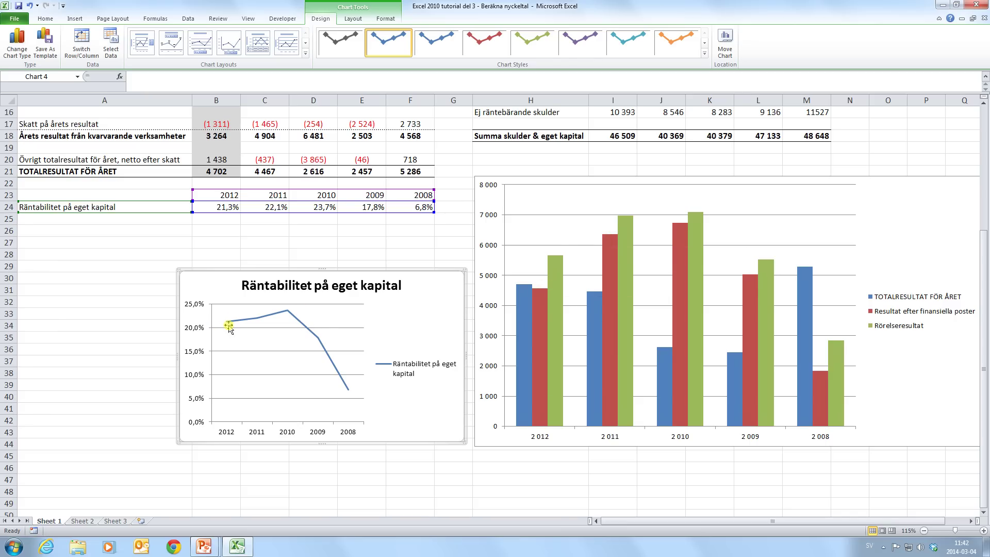
pyautogui.scroll(1, 359, 334)
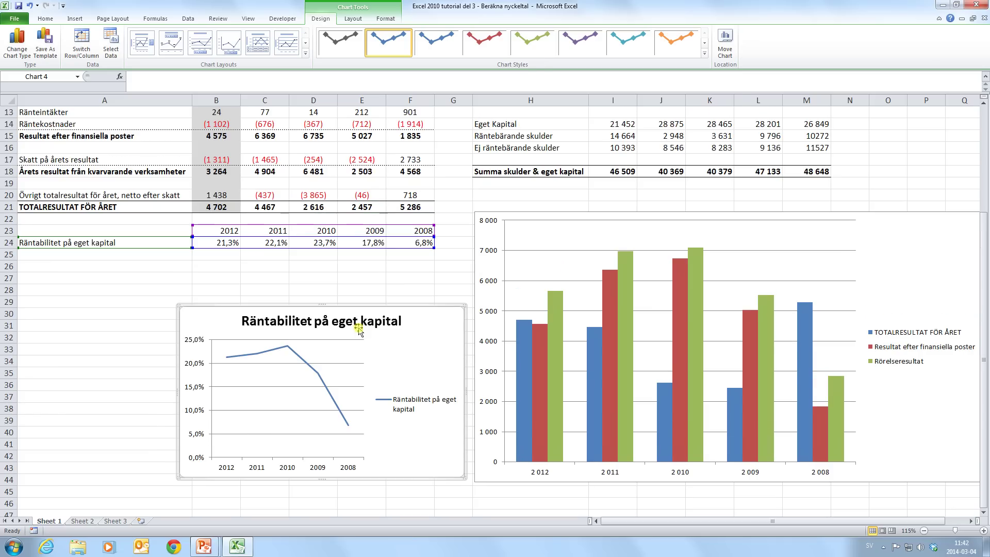
pyautogui.scroll(1, 387, 330)
pyautogui.scroll(1, 413, 314)
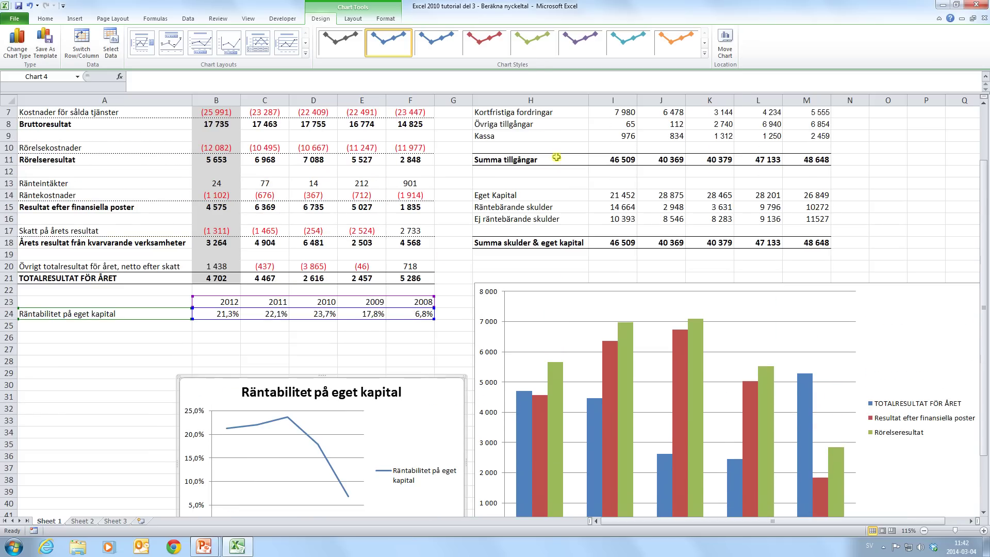
pyautogui.click(669, 196)
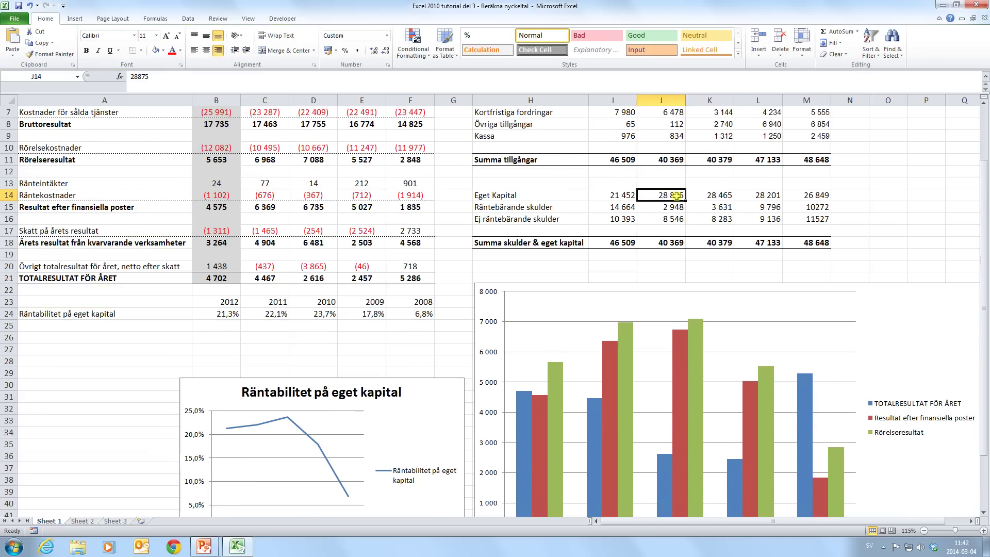
pyautogui.click(633, 199)
pyautogui.scroll(1, 633, 199)
pyautogui.scroll(1, 670, 248)
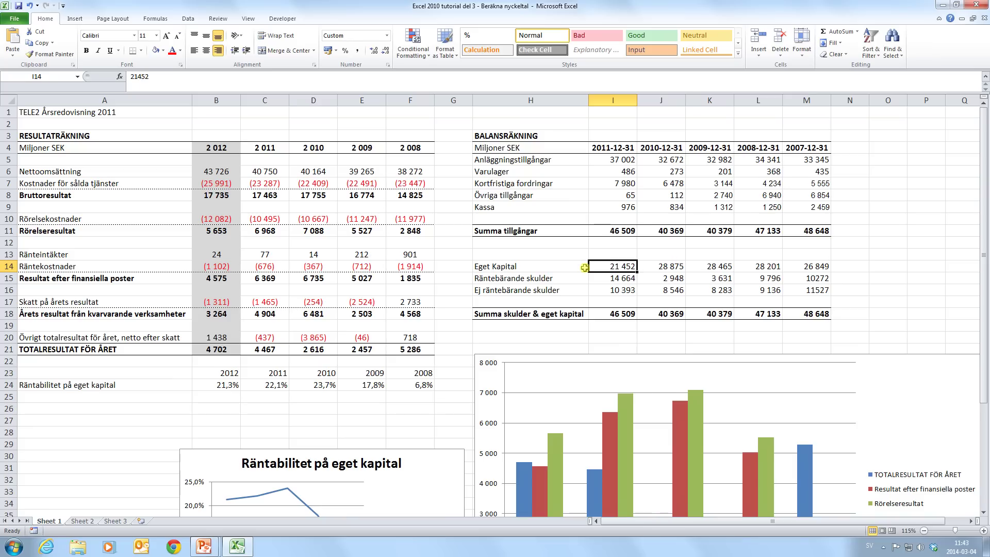
pyautogui.keyDown('shift'); pyautogui.click(674, 283); pyautogui.keyUp('shift')
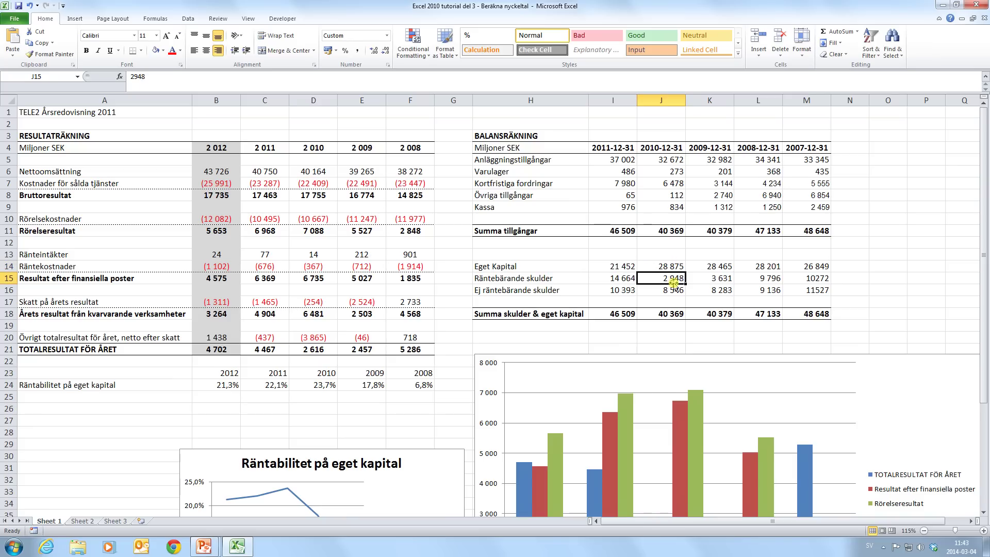
pyautogui.press('Down')
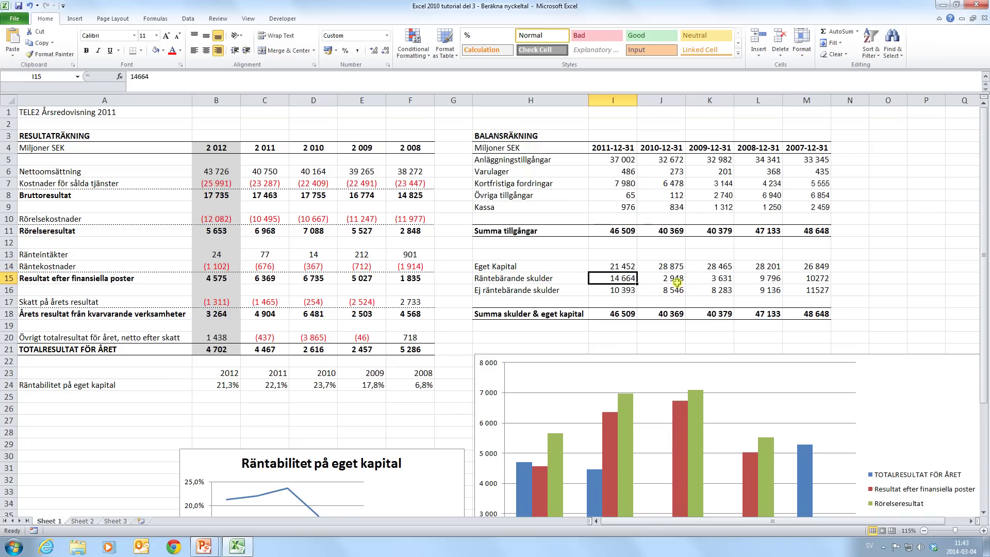
pyautogui.click(678, 282)
pyautogui.click(628, 282)
pyautogui.scroll(-1, 588, 325)
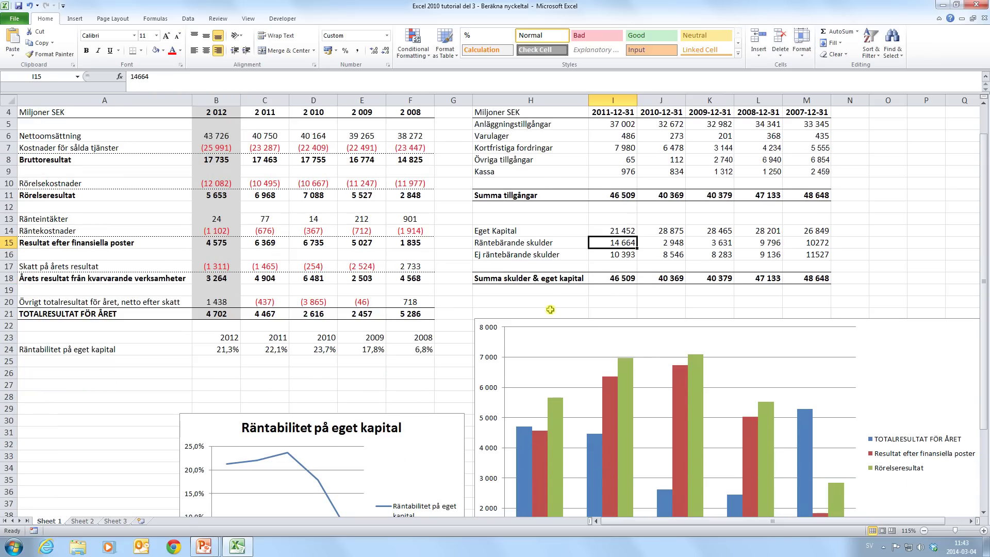
pyautogui.scroll(-2, 550, 310)
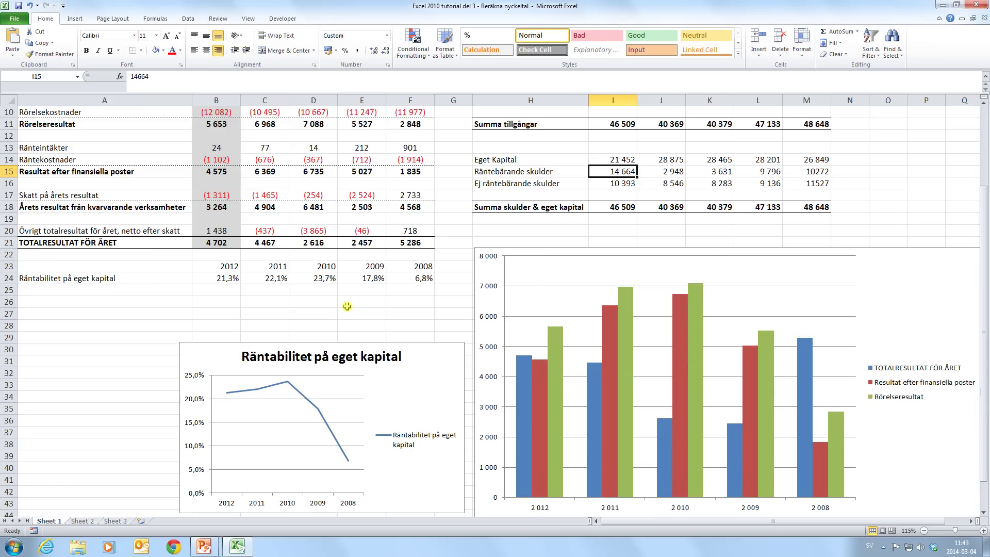
# In PowerPoint, step through the Rsyss slide's definition, formula and both Sysselsatt kapital equations, then return.
pyautogui.hotkey('alt', 'Tab')
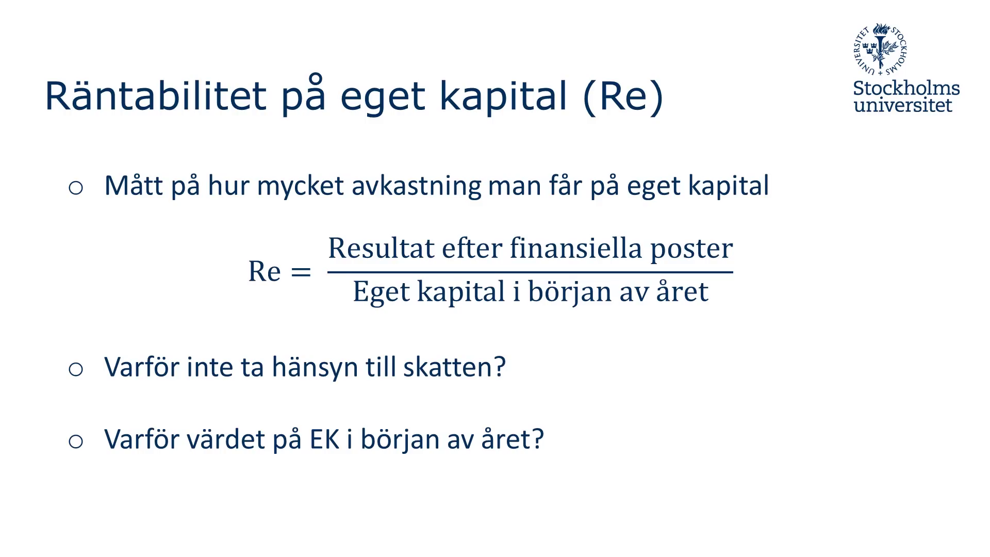
pyautogui.press('Right')
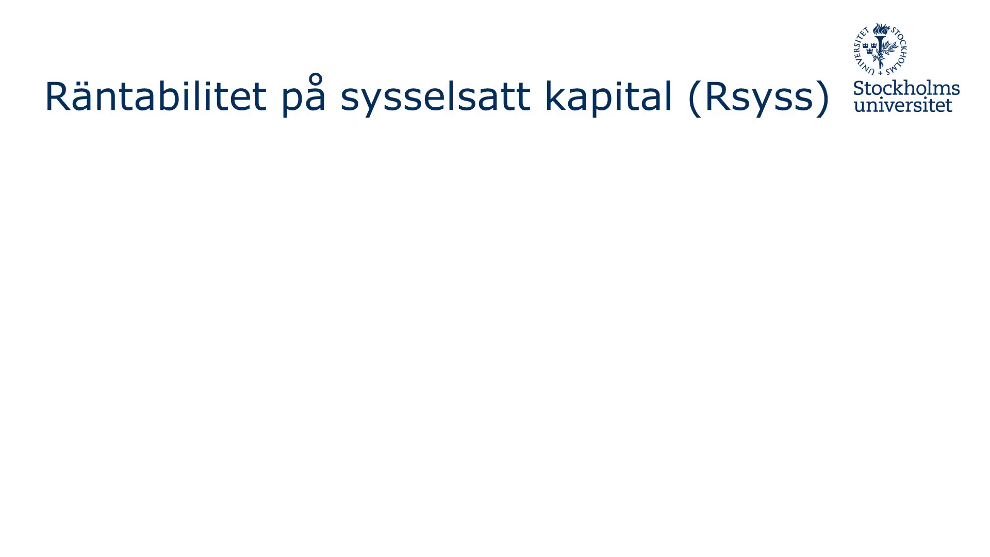
pyautogui.press('Right')
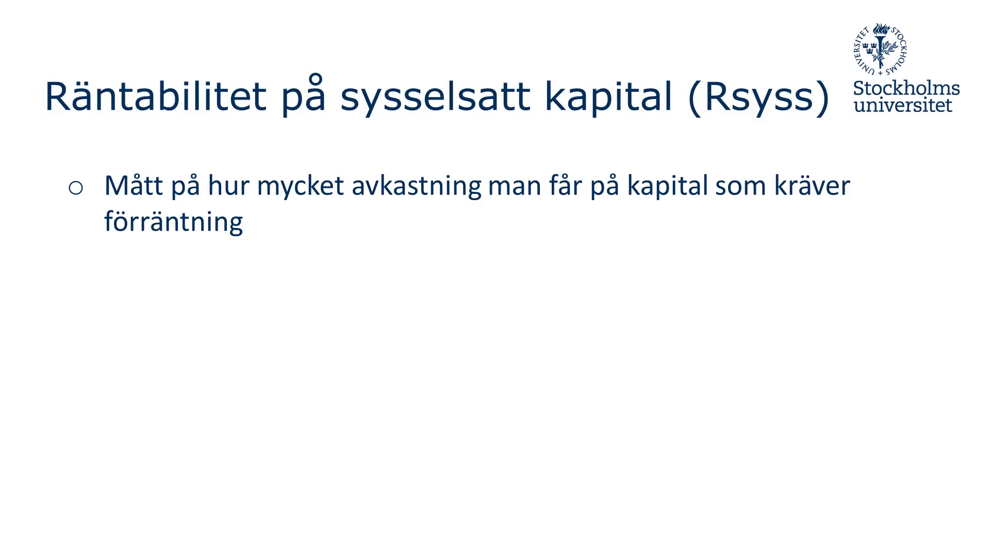
pyautogui.press('Right')
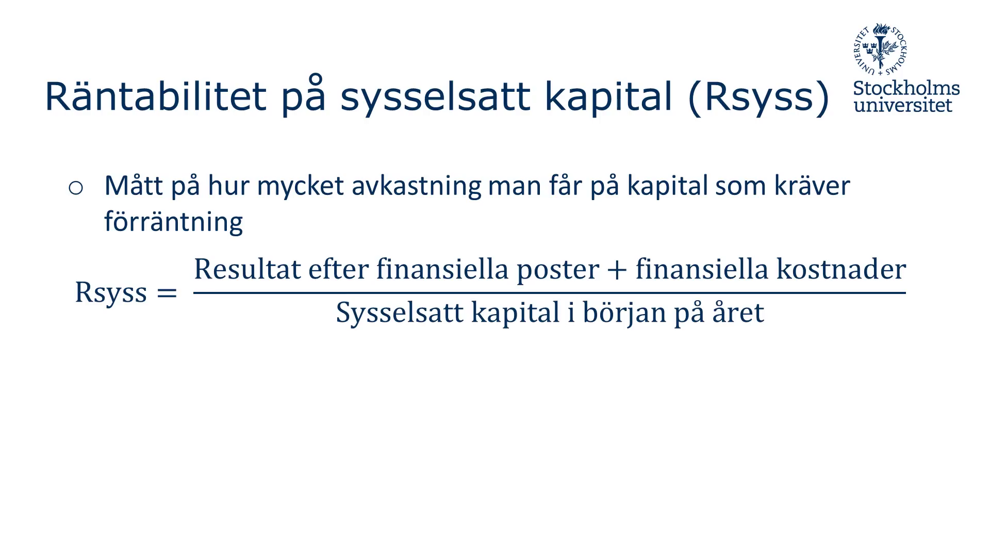
pyautogui.press('Right')
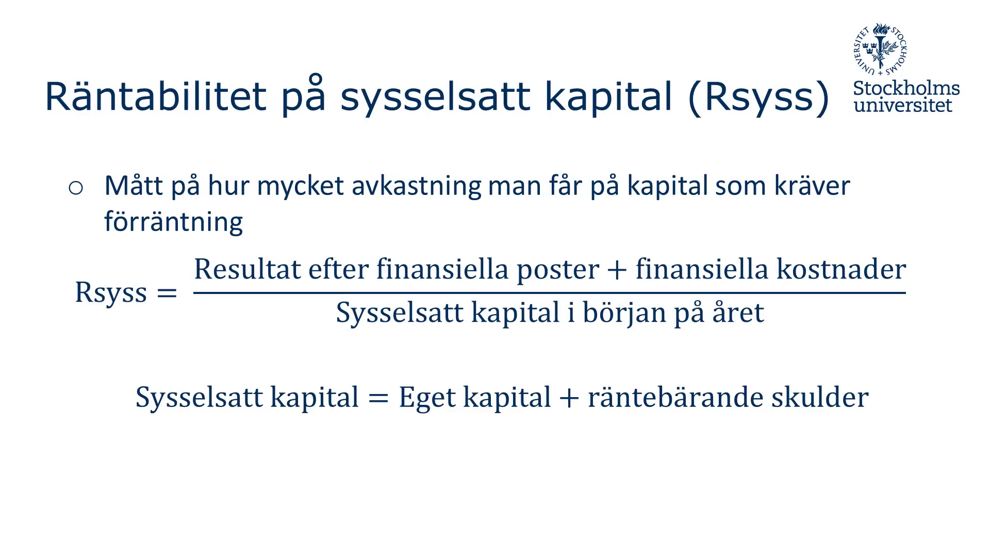
pyautogui.press('Right')
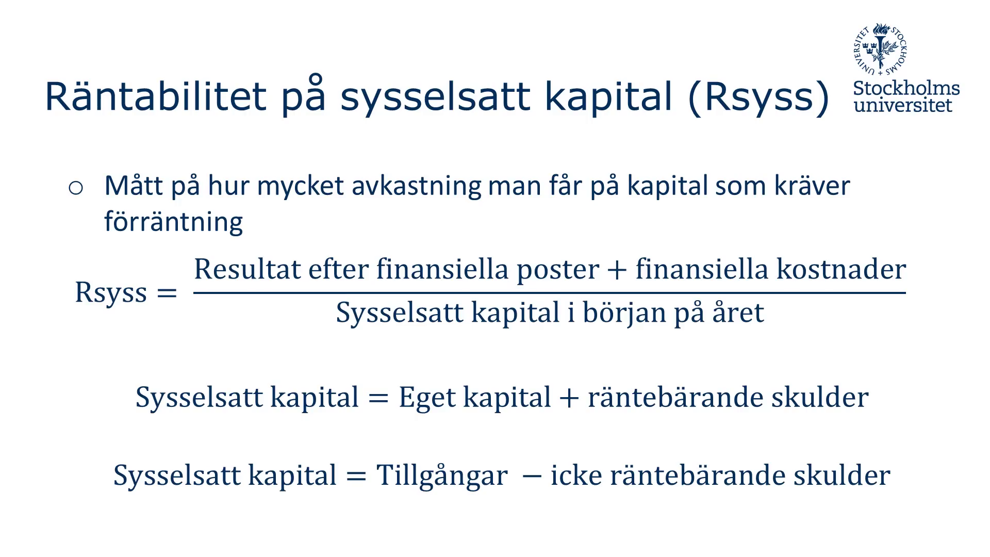
pyautogui.hotkey('alt', 'Tab')
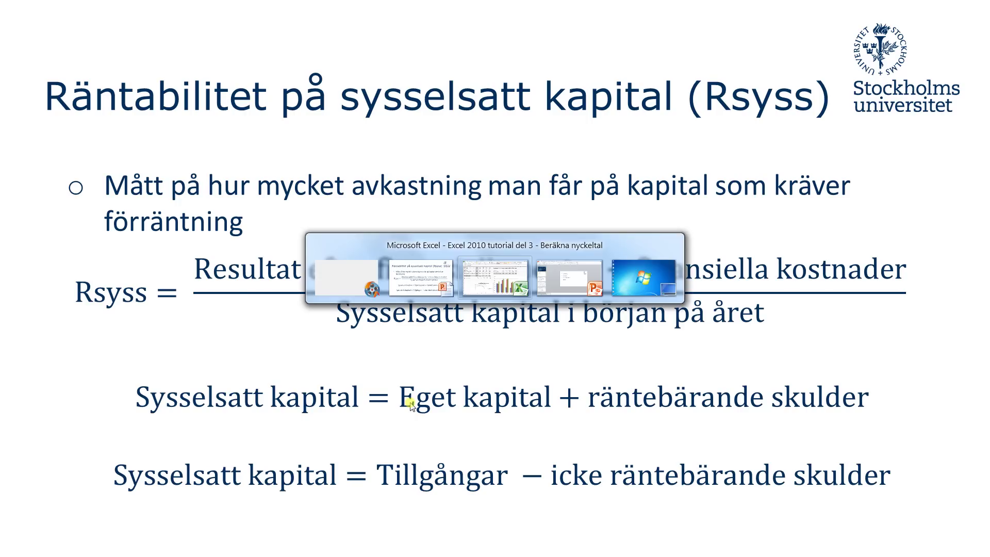
# Type the label 'Sysselsatt kapital' in A26.
pyautogui.click(70, 300)
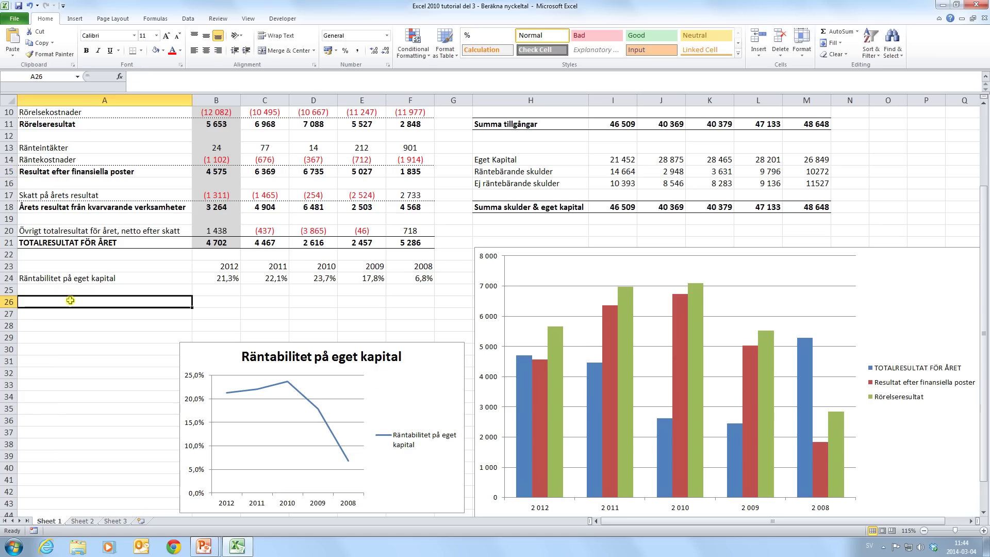
pyautogui.write('Sysseö')
pyautogui.write('lsatt kapital')
pyautogui.press('Tab')
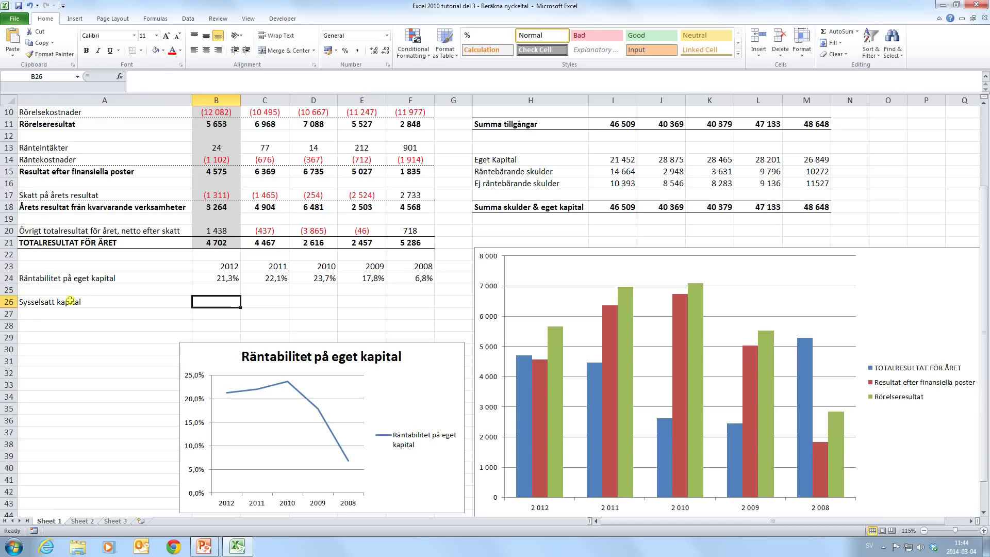
pyautogui.write('=')
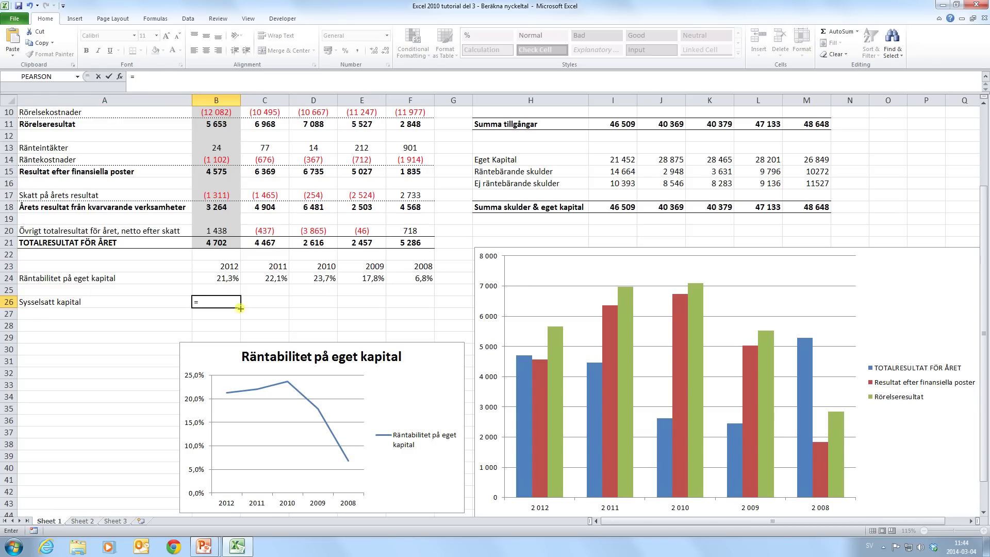
pyautogui.press('Escape')
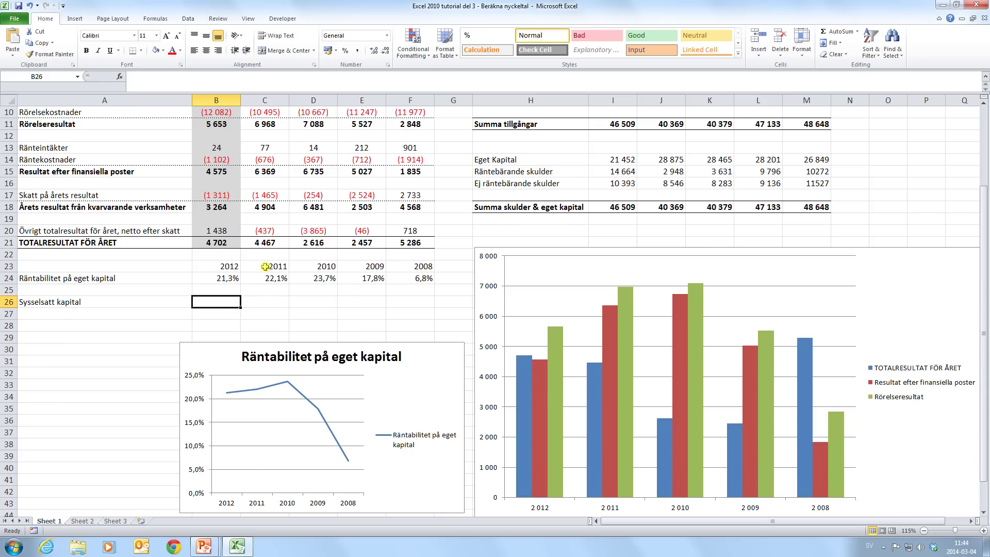
pyautogui.scroll(2, 453, 242)
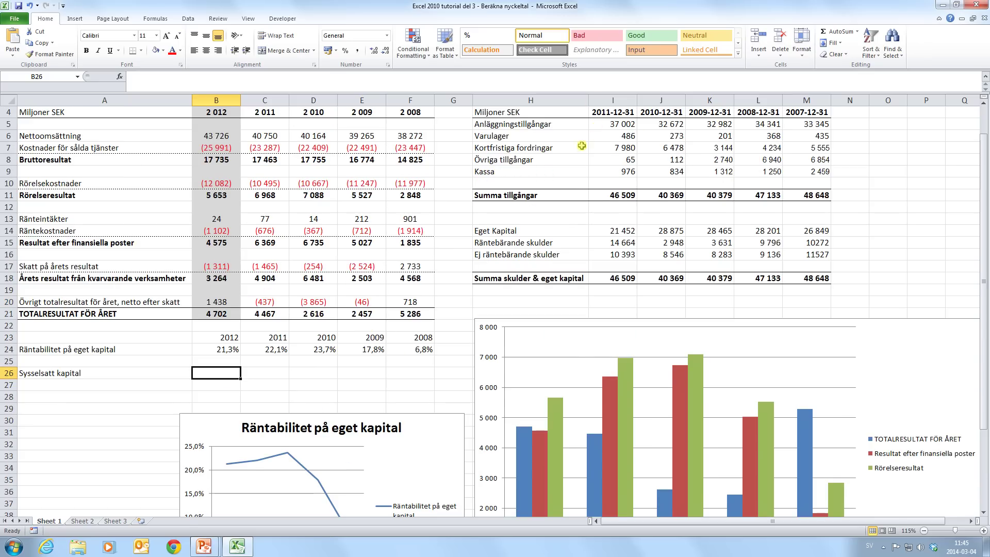
# Enter =I14+I15 in C26, fill it to F26, and shift the column chart right.
pyautogui.click(261, 373)
pyautogui.write('=')
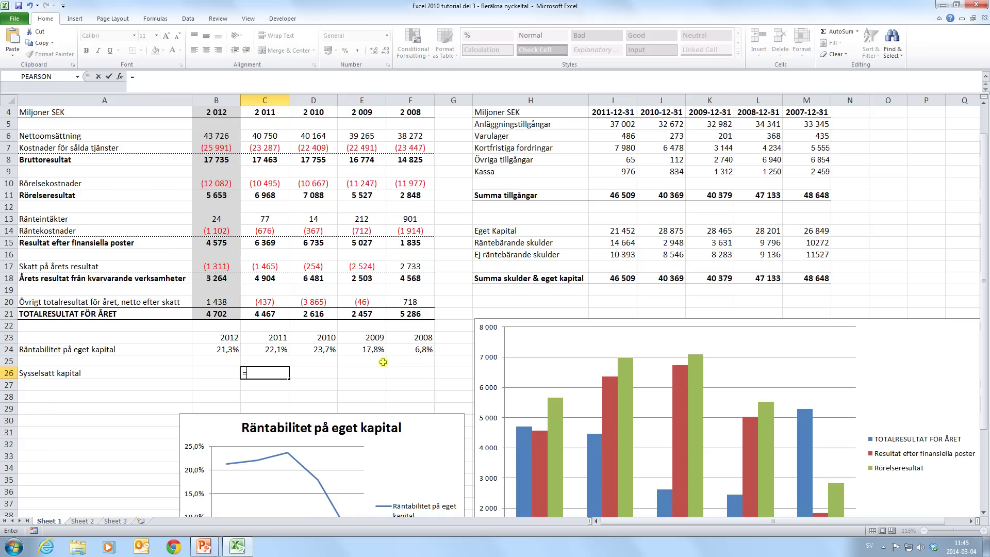
pyautogui.click(630, 232)
pyautogui.write('+')
pyautogui.click(629, 242)
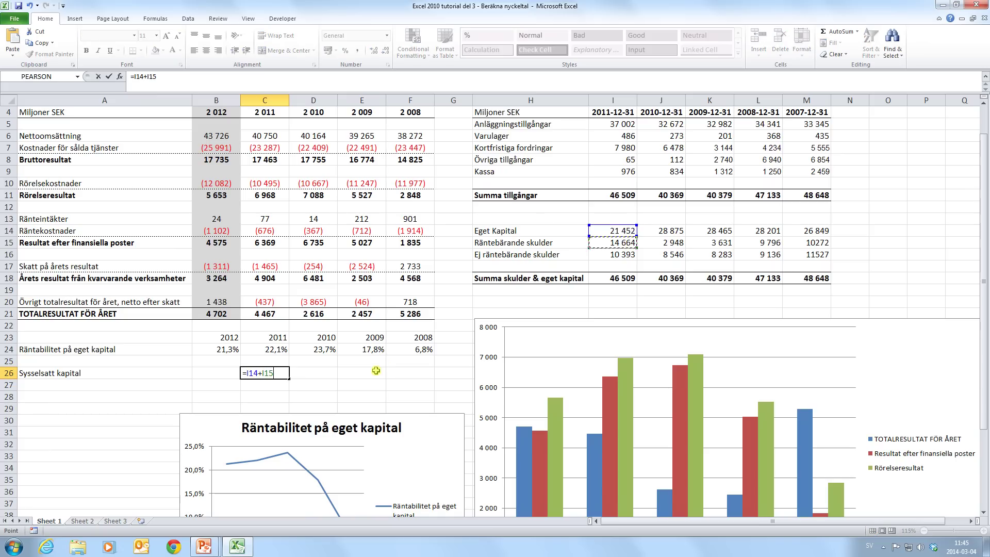
pyautogui.hotkey('ctrl', 'Return')
pyautogui.moveTo(289, 380); pyautogui.dragTo(421, 382)
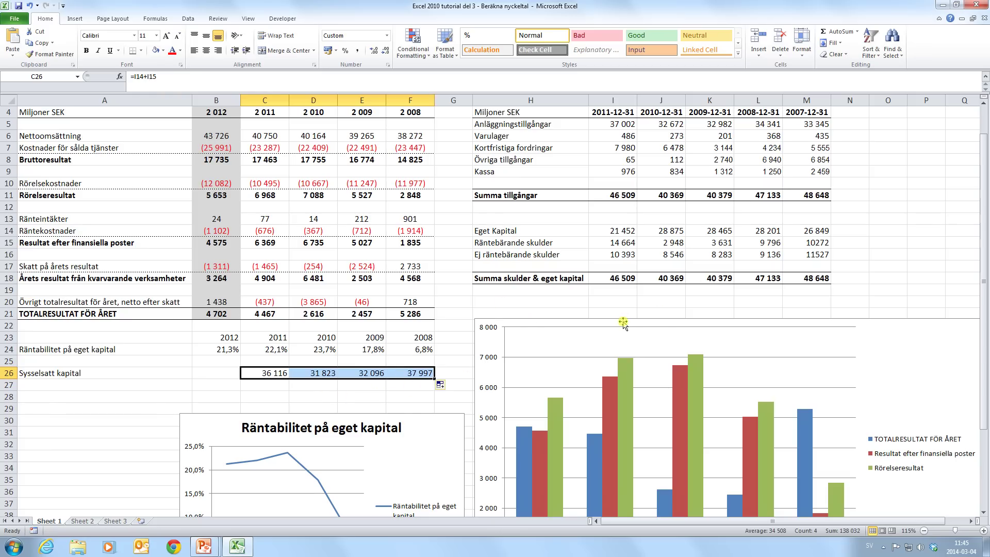
pyautogui.moveTo(622, 322); pyautogui.dragTo(716, 322)
pyautogui.scroll(-3, 428, 266)
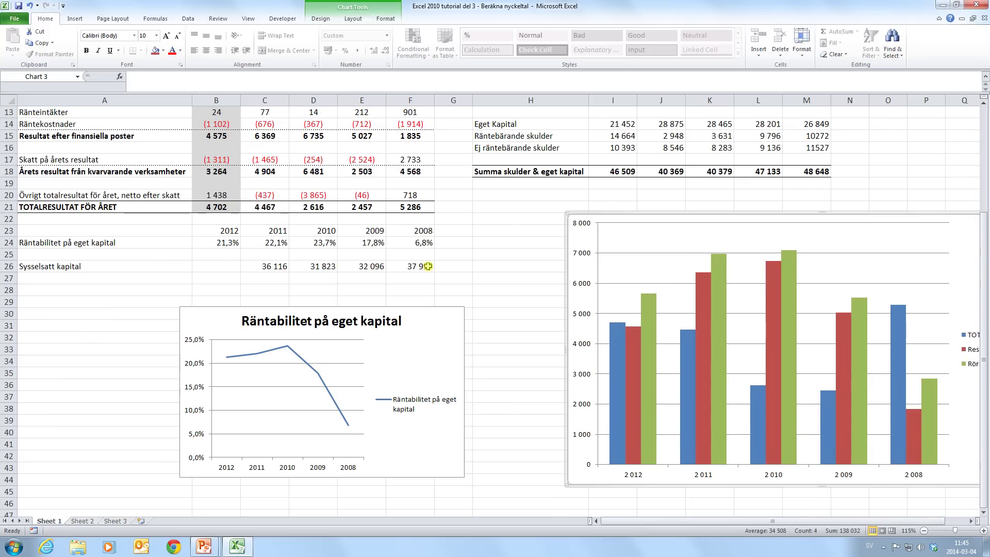
# Extend the row 26 Sysselsatt kapital formula one more column into G26.
pyautogui.click(428, 266)
pyautogui.moveTo(434, 267); pyautogui.dragTo(467, 273)
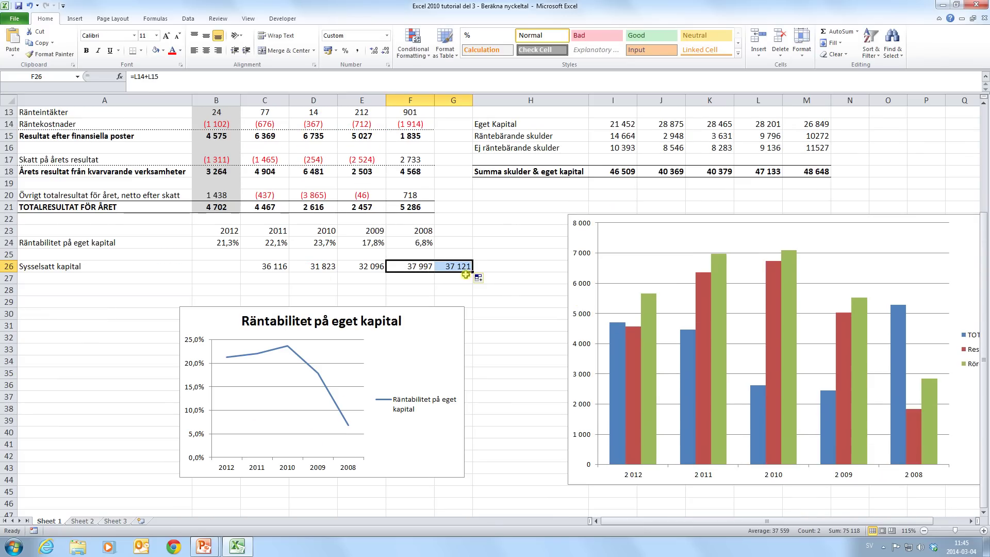
pyautogui.click(409, 264)
# Label A27 'Sysselsatt kapital' and enter =I11-I16 in C27.
pyautogui.click(115, 278)
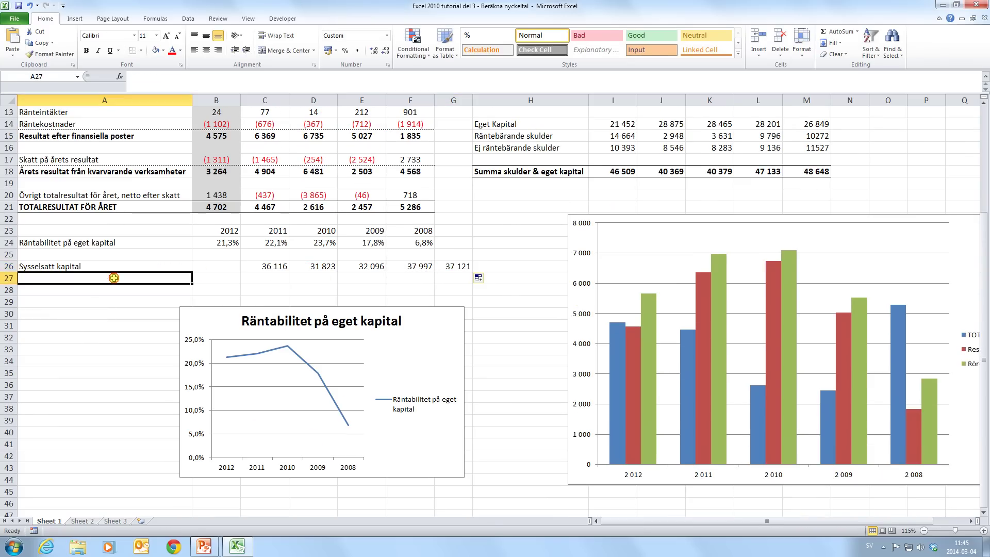
pyautogui.write('Sysselsatt ka')
pyautogui.press('Tab')
pyautogui.press('Tab')
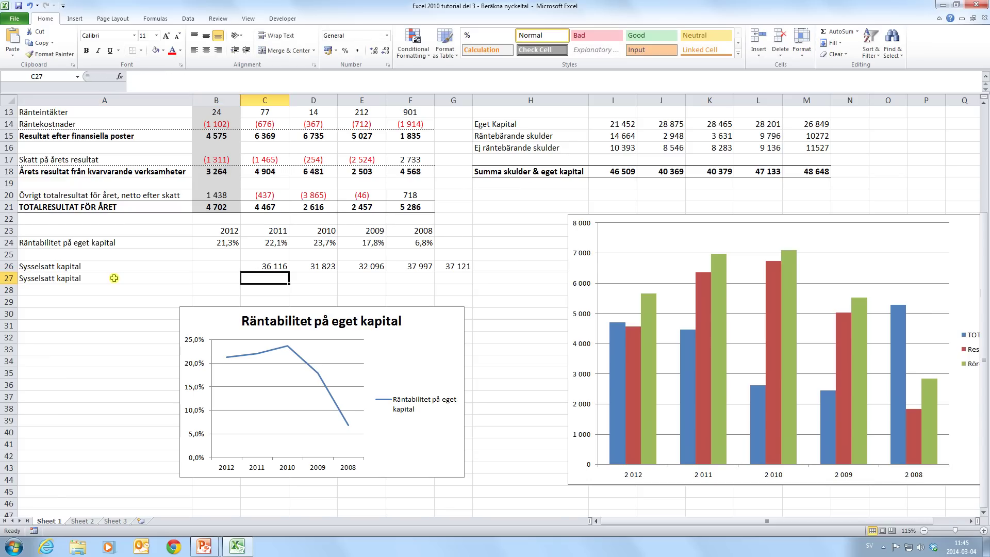
pyautogui.write('=')
pyautogui.scroll(1, 487, 238)
pyautogui.scroll(1, 493, 239)
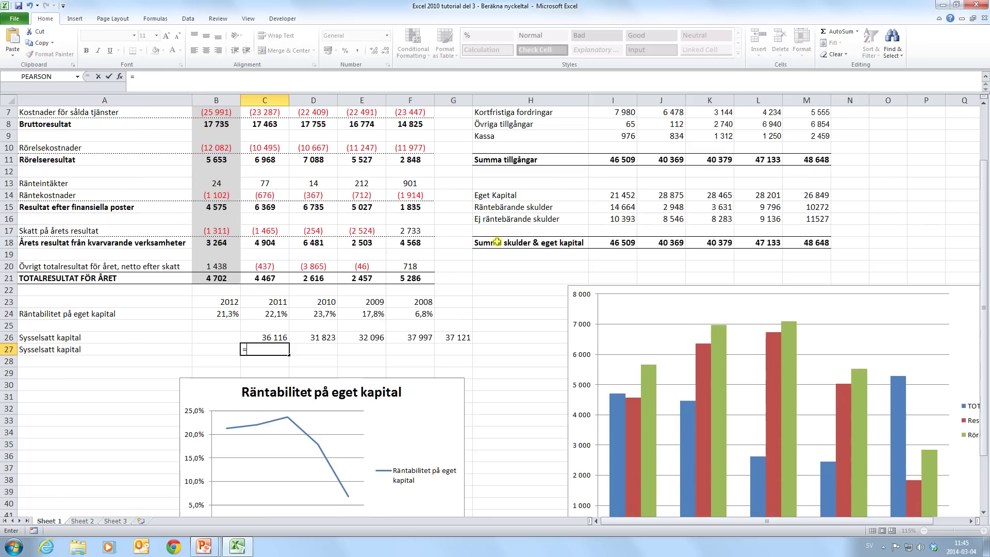
pyautogui.click(622, 162)
pyautogui.write('-')
pyautogui.click(627, 219)
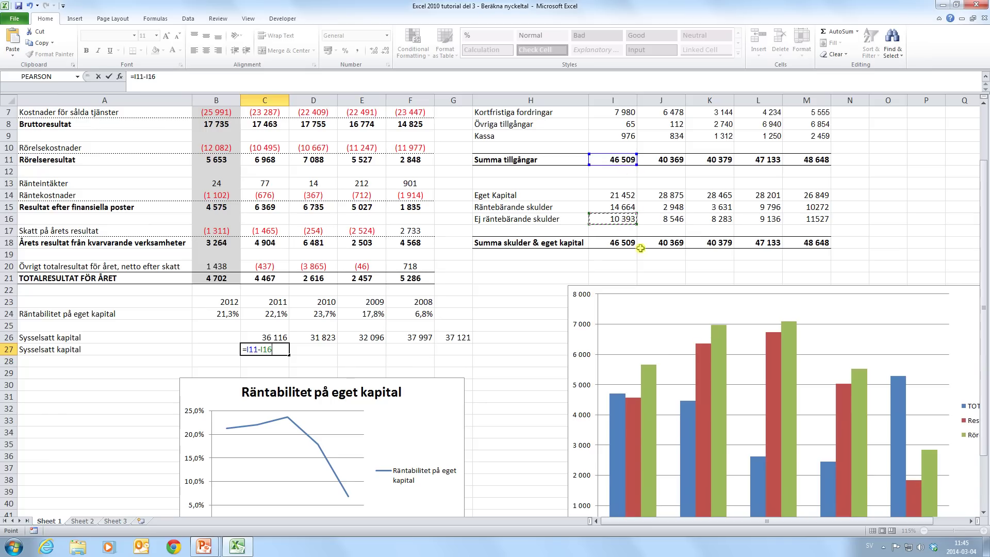
pyautogui.press('Return')
# Fill the C27 formula across to G27 and move the line chart further down.
pyautogui.click(286, 354)
pyautogui.moveTo(288, 356); pyautogui.dragTo(457, 355)
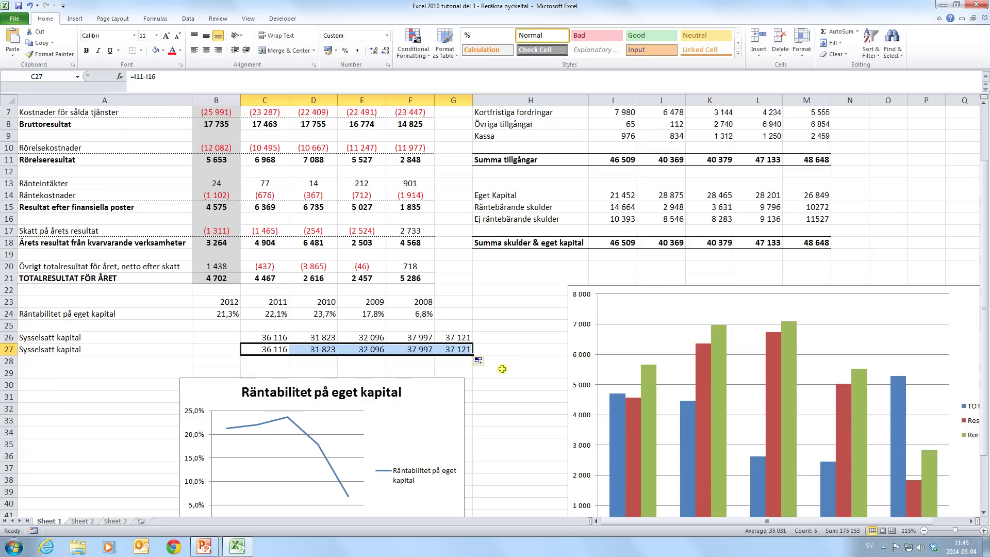
pyautogui.click(523, 362)
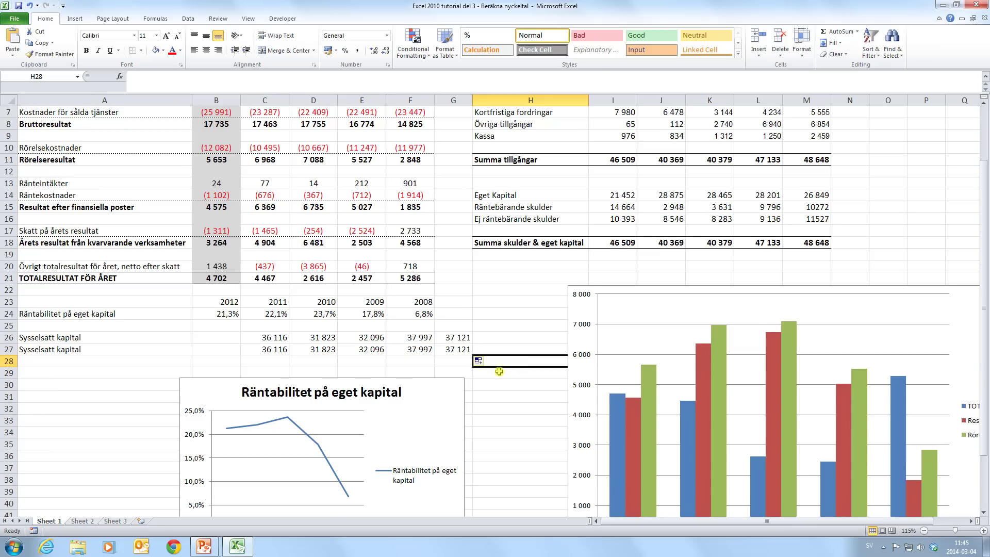
pyautogui.scroll(-2, 484, 363)
pyautogui.moveTo(438, 326); pyautogui.dragTo(437, 407)
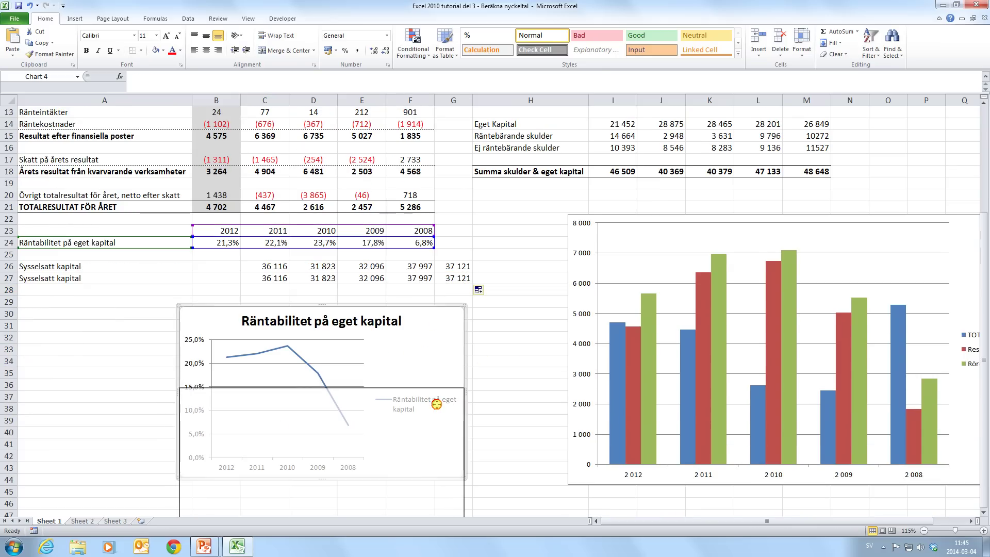
pyautogui.click(85, 302)
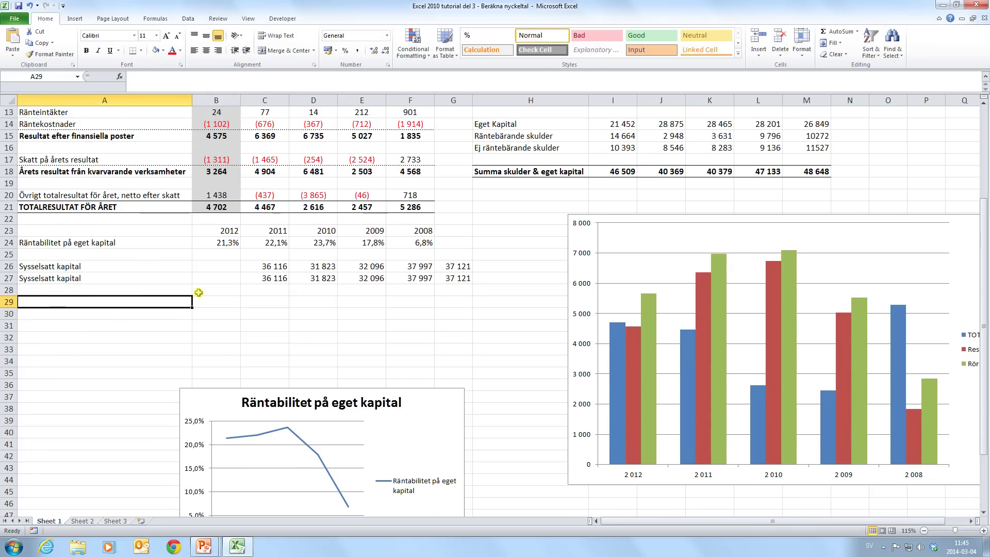
pyautogui.scroll(1, 198, 292)
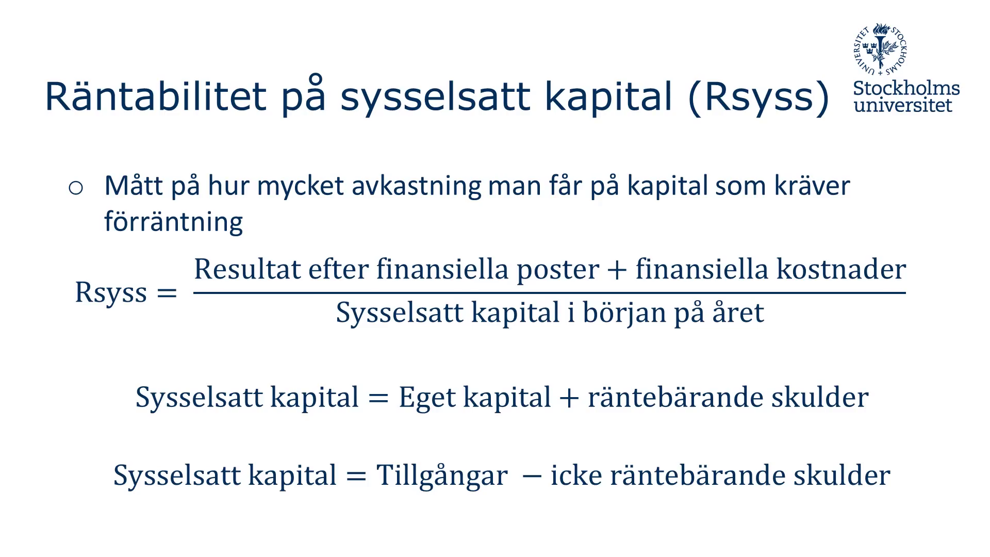
# Return to the Excel workbook after viewing the Rsyss slide.
pyautogui.hotkey('alt', 'Tab')
# Label A29 Resultat* and fill =B15-B14 from B29 across to F29 (5 677 to 3 749).
pyautogui.write('Resultat*')
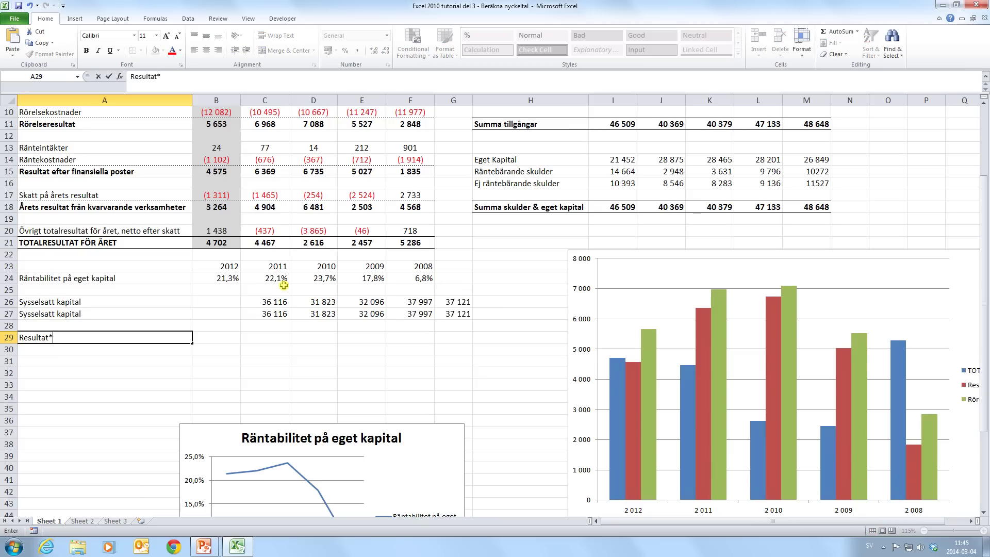
pyautogui.press('Tab')
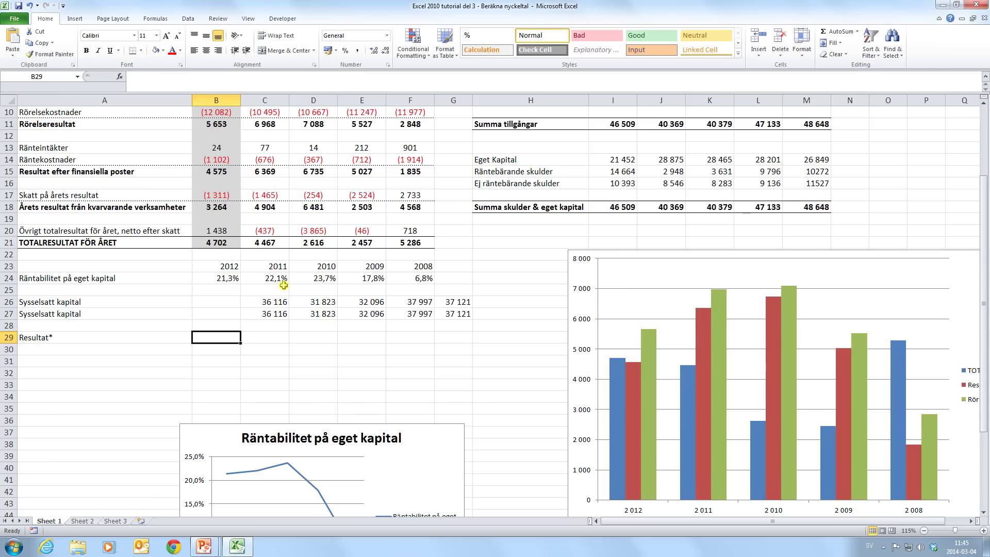
pyautogui.write('=')
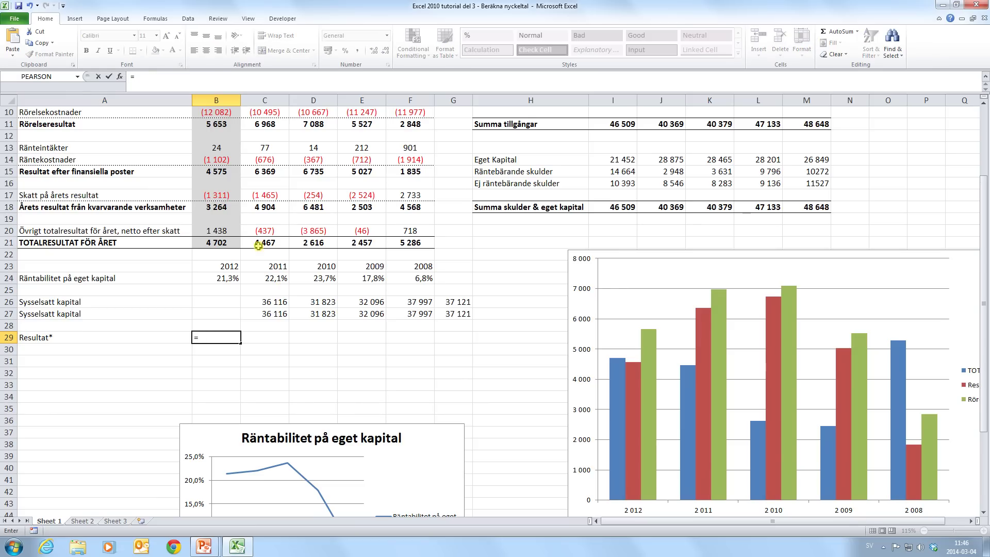
pyautogui.click(221, 172)
pyautogui.write('-')
pyautogui.click(230, 161)
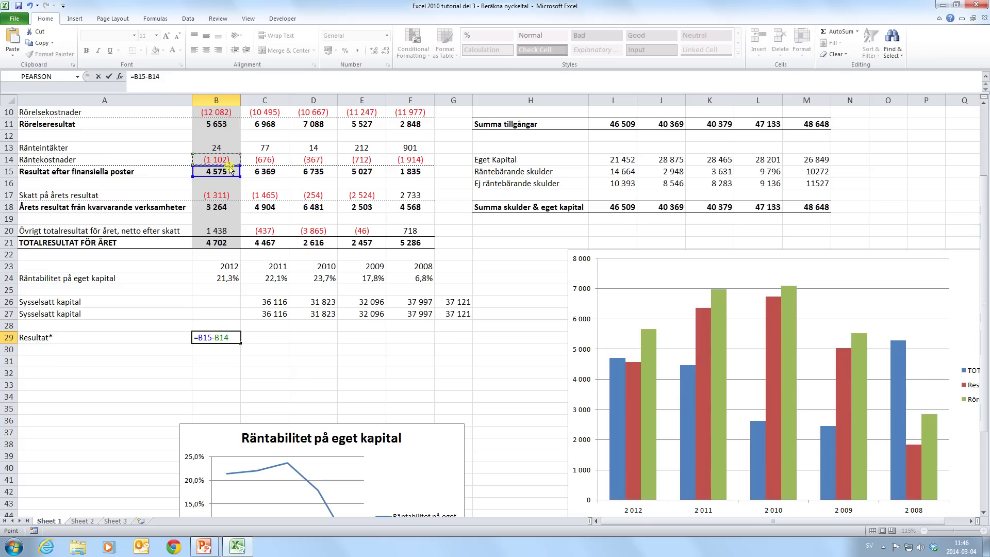
pyautogui.press('Return')
pyautogui.click(232, 338)
pyautogui.moveTo(240, 343); pyautogui.dragTo(417, 338)
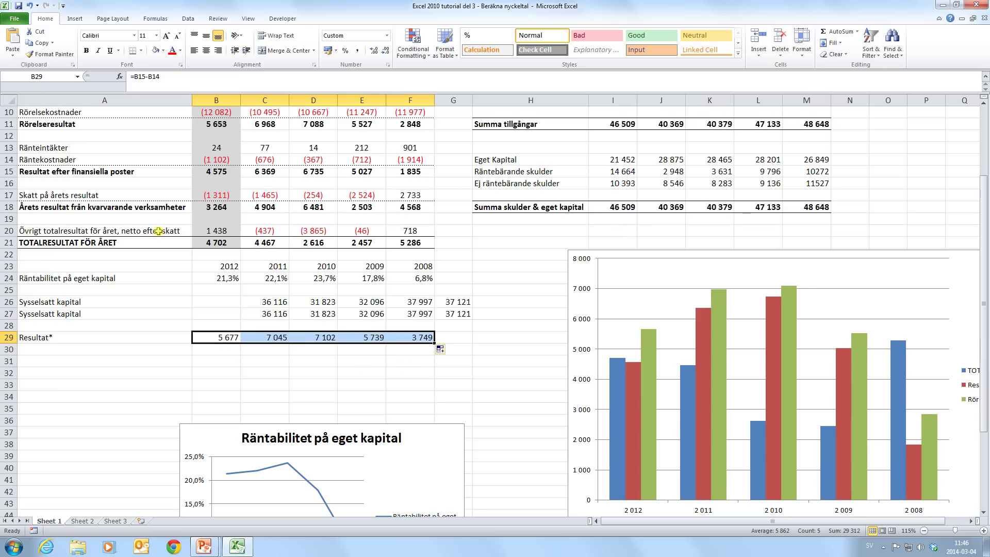
pyautogui.click(119, 349)
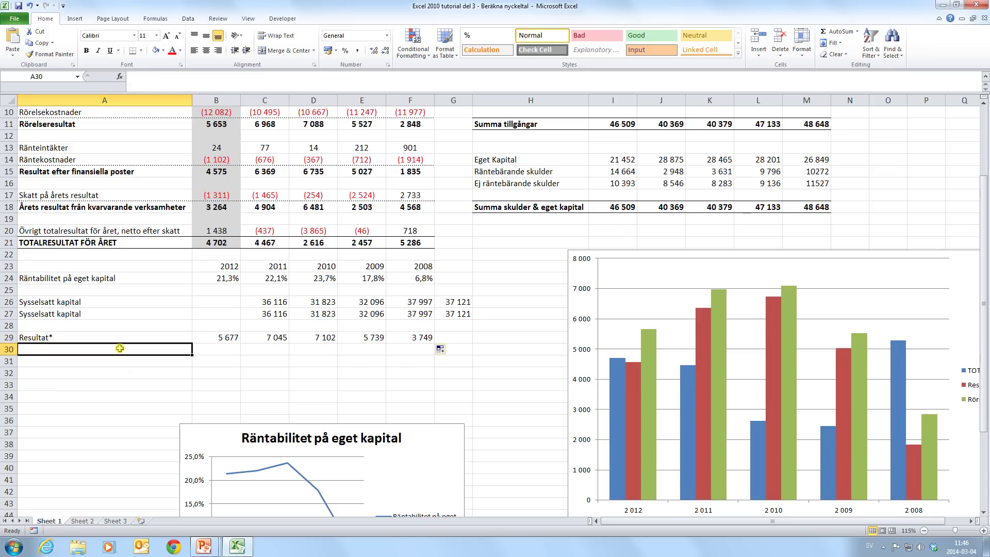
# Label A30 Resultat* and fill =B11+B13 from B30 across to F30.
pyautogui.scroll(1, 155, 376)
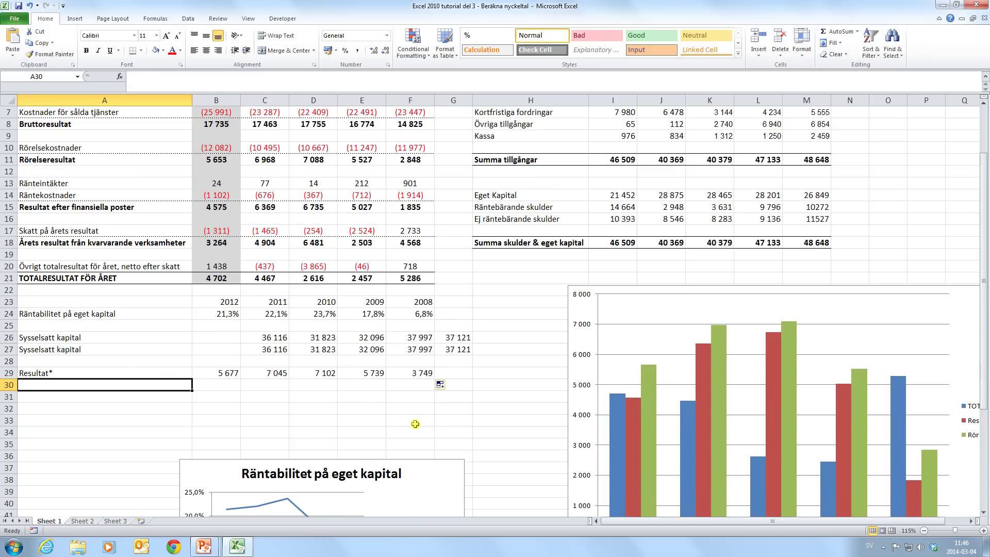
pyautogui.write('Resultat*')
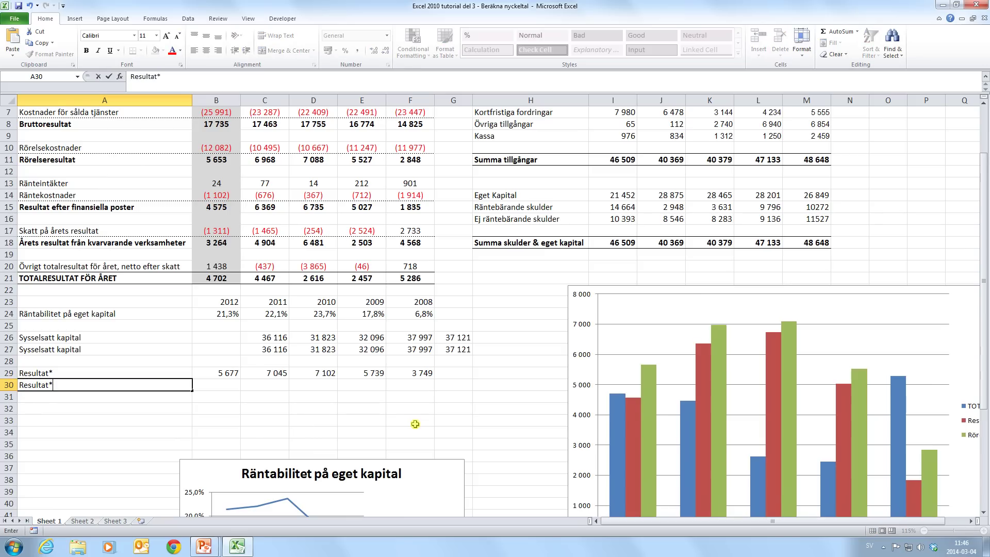
pyautogui.press('Tab')
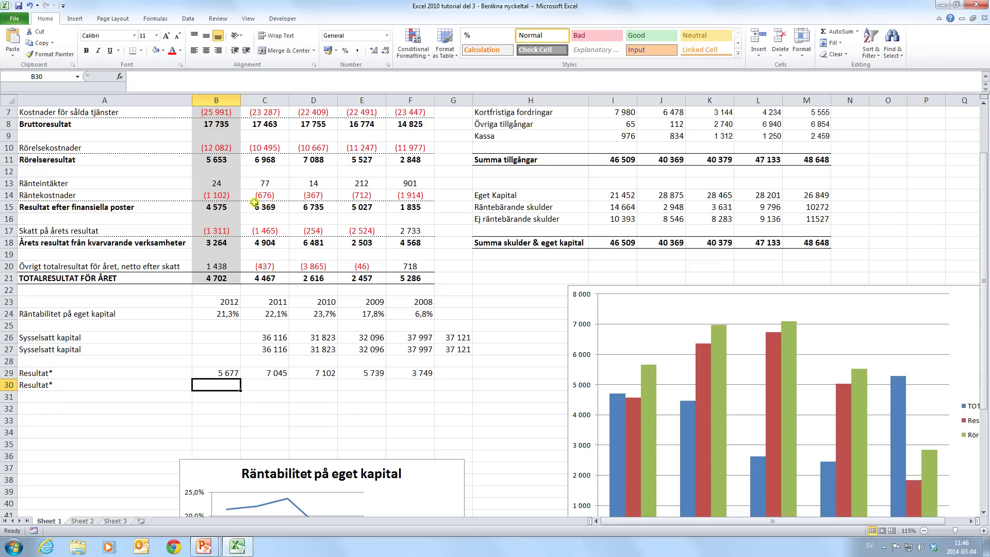
pyautogui.write('=')
pyautogui.click(225, 160)
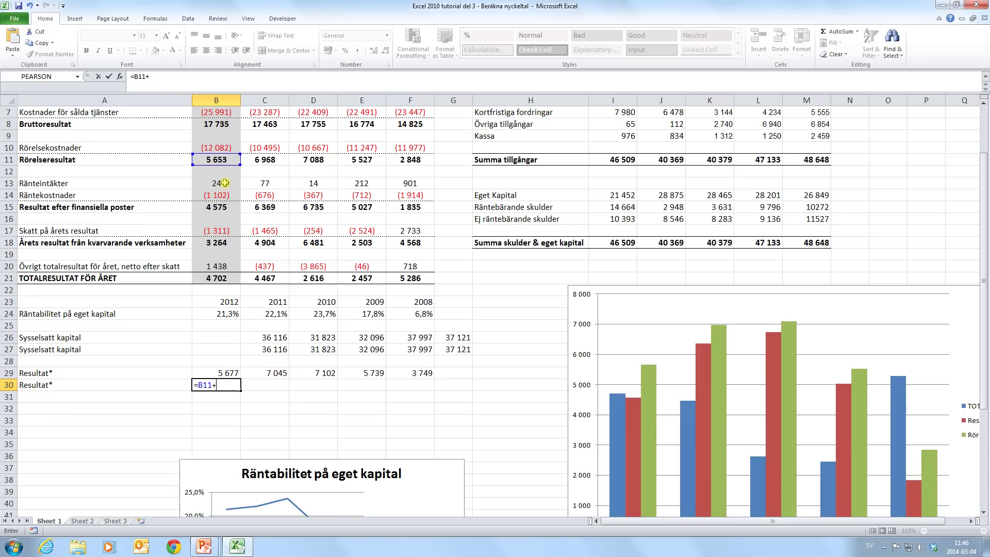
pyautogui.click(224, 183)
pyautogui.press('Return')
pyautogui.click(237, 387)
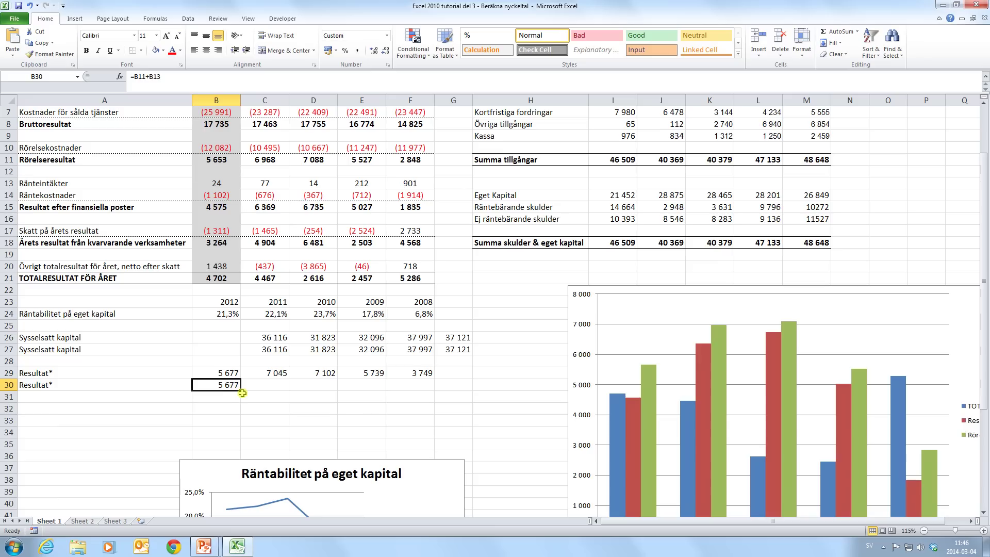
pyautogui.moveTo(240, 391); pyautogui.dragTo(433, 391)
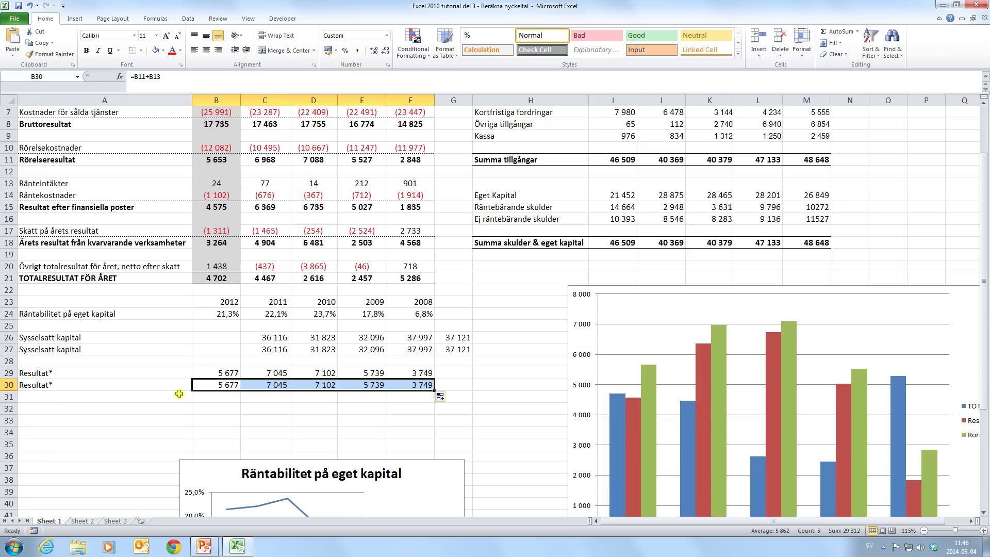
pyautogui.click(154, 406)
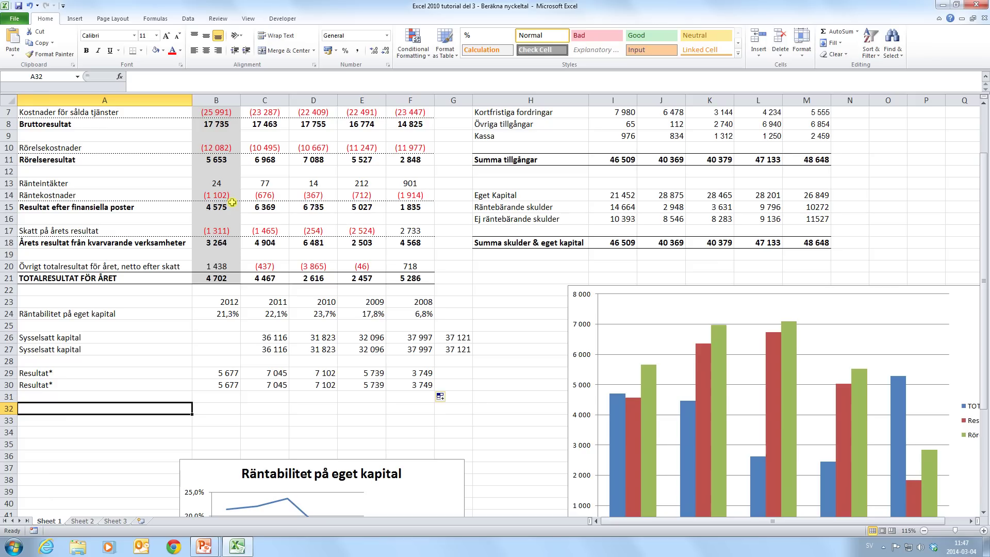
# Label A32 Räntabilitet på sysselsatt kapital and fill =B29/C26 across B32:F32.
pyautogui.scroll(-1, 232, 204)
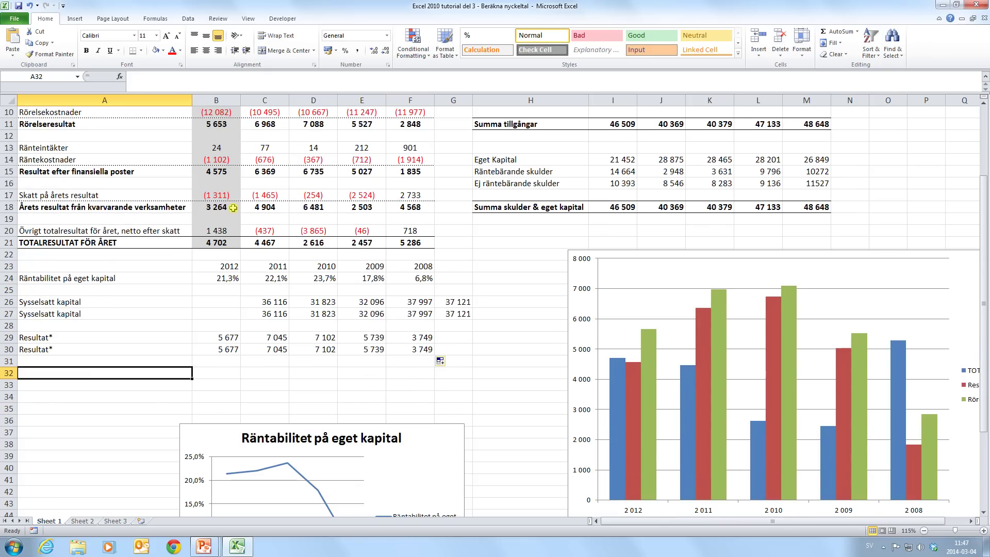
pyautogui.write('Räntabilitet på syss')
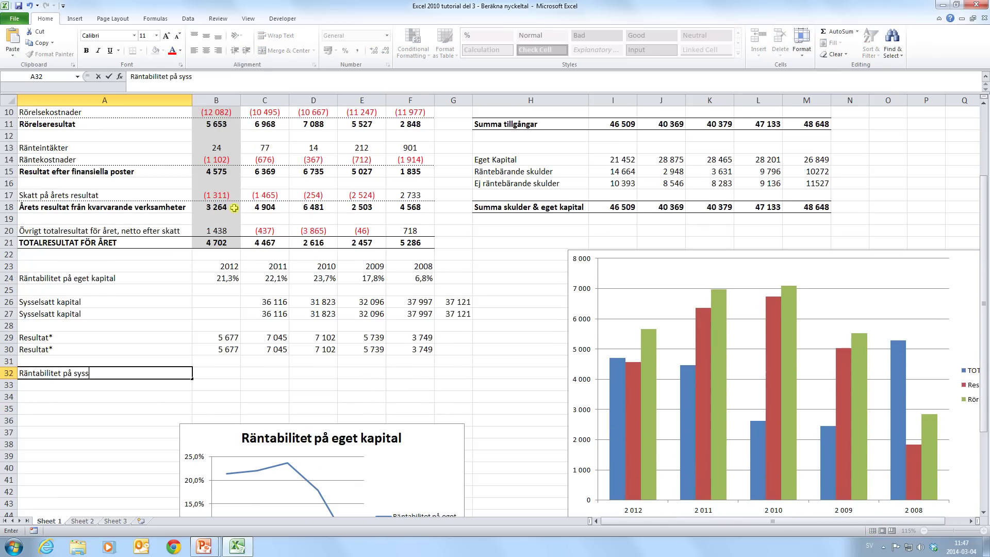
pyautogui.write('elsatt kapital')
pyautogui.press('Tab')
pyautogui.write('=')
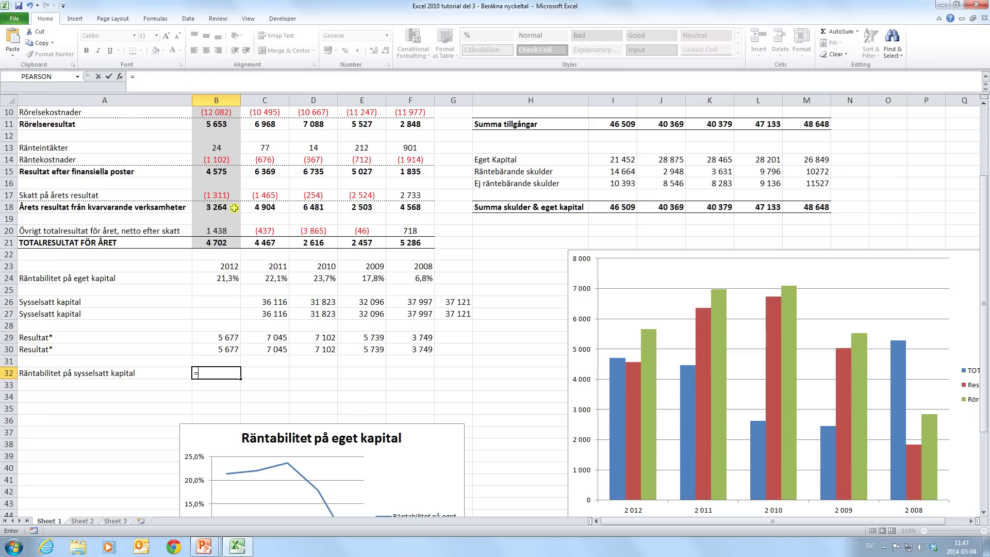
pyautogui.click(232, 343)
pyautogui.write('/')
pyautogui.click(263, 304)
pyautogui.press('Return')
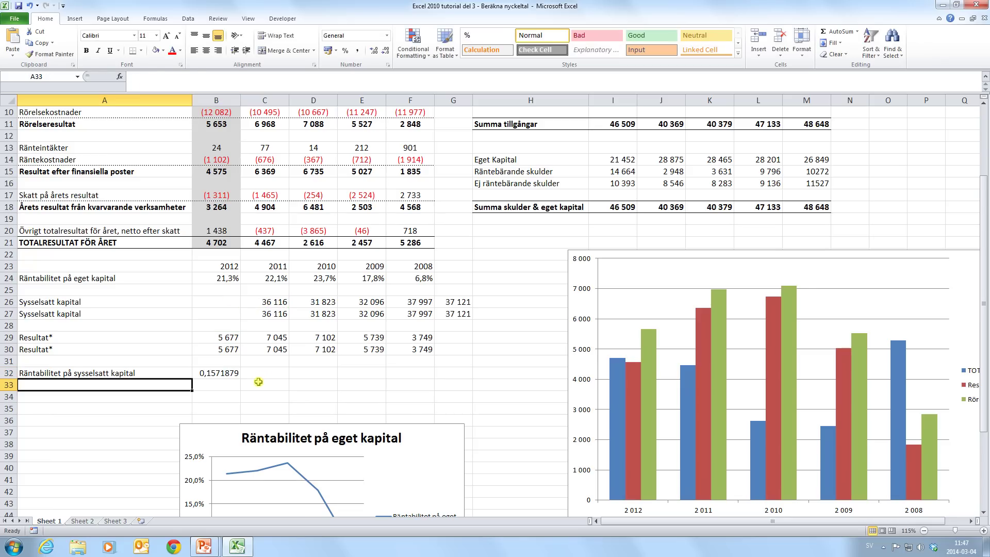
pyautogui.moveTo(241, 379); pyautogui.dragTo(414, 378)
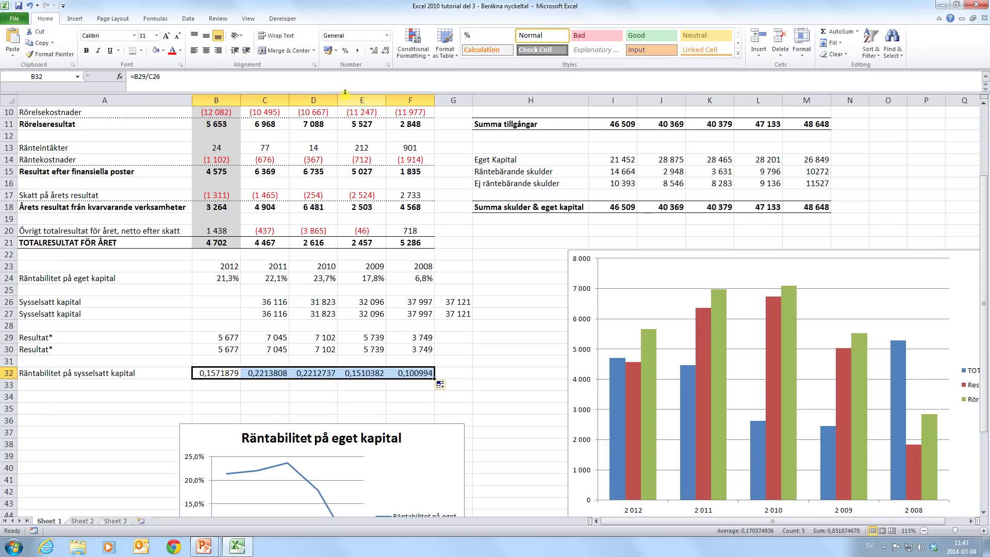
# Format the ratio row as one-decimal percentages (15,7% to 10,1%).
pyautogui.click(346, 51)
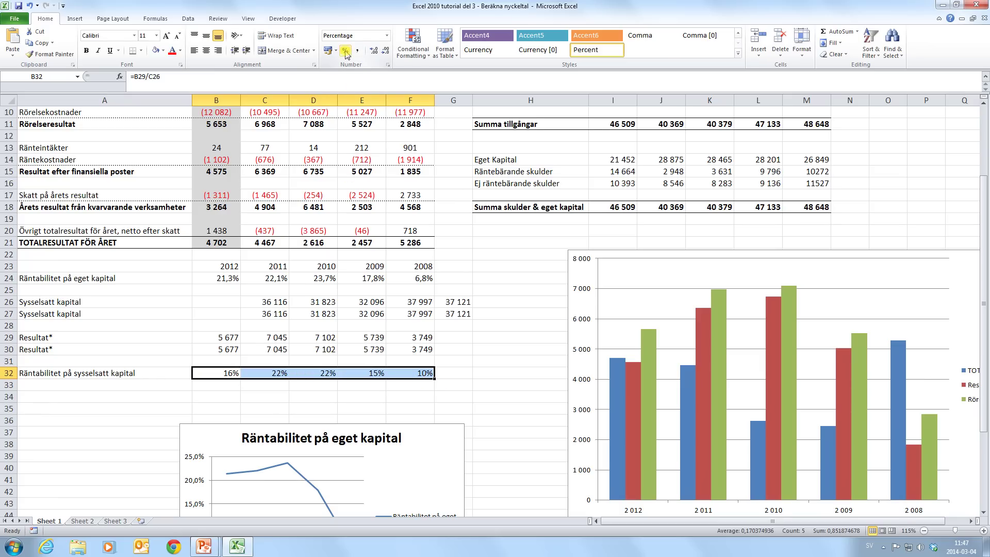
pyautogui.click(373, 52)
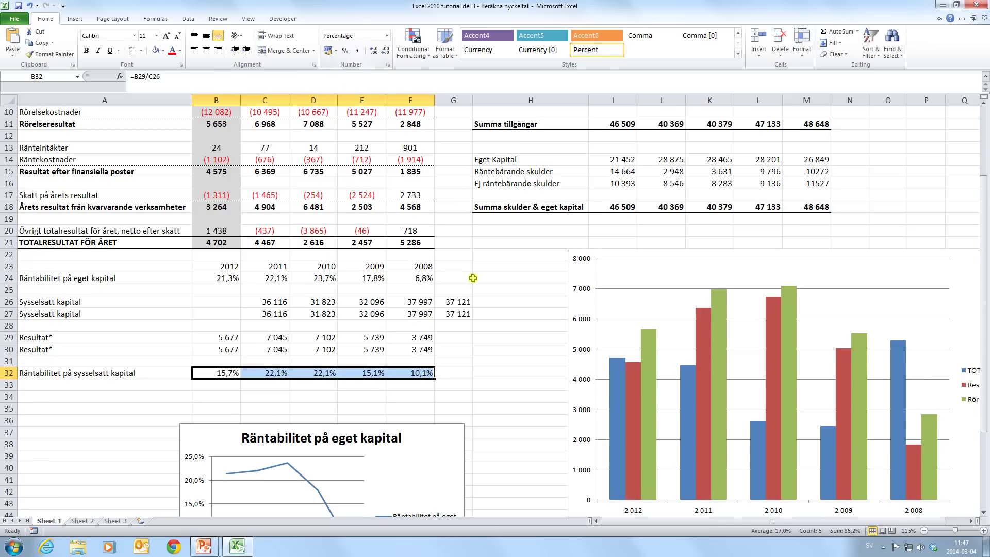
pyautogui.scroll(-3, 474, 277)
pyautogui.click(482, 271)
pyautogui.click(447, 349)
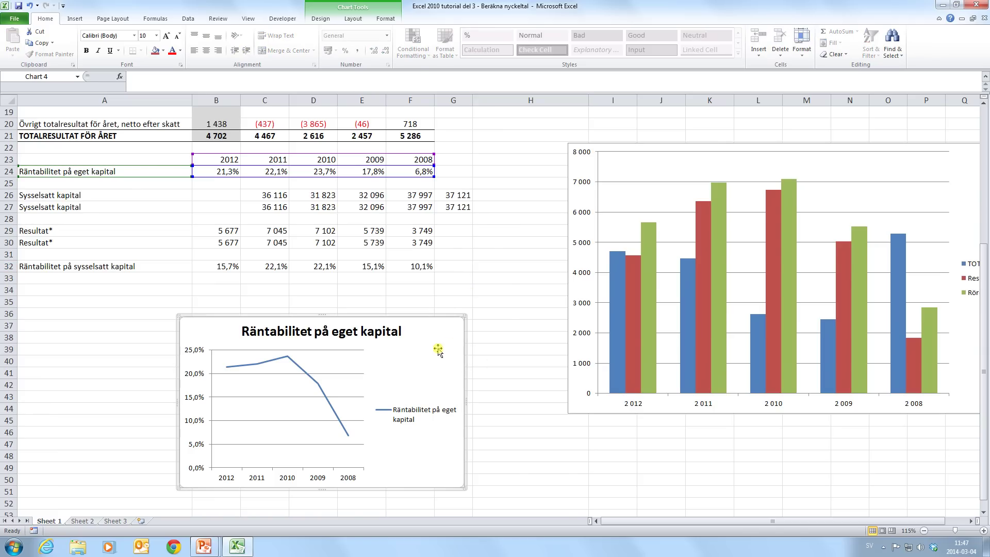
# Add B32:F32 to the line chart as a second series named from A32.
pyautogui.rightClick(438, 350)
pyautogui.click(467, 262)
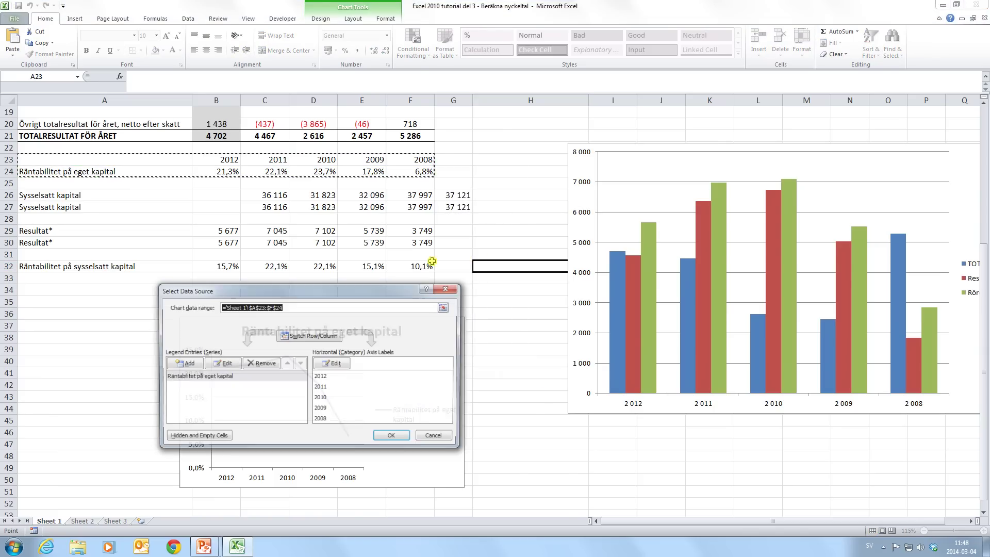
pyautogui.click(186, 363)
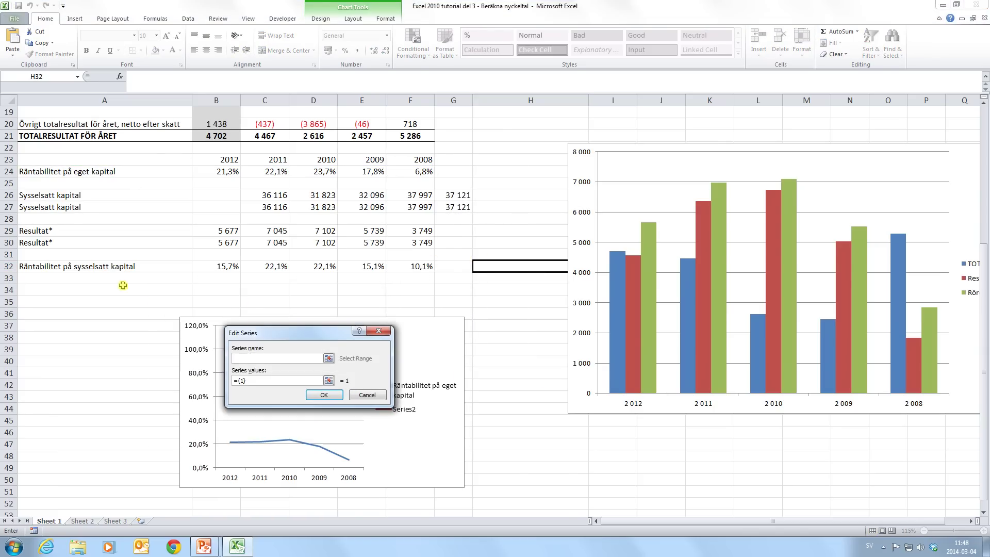
pyautogui.click(85, 266)
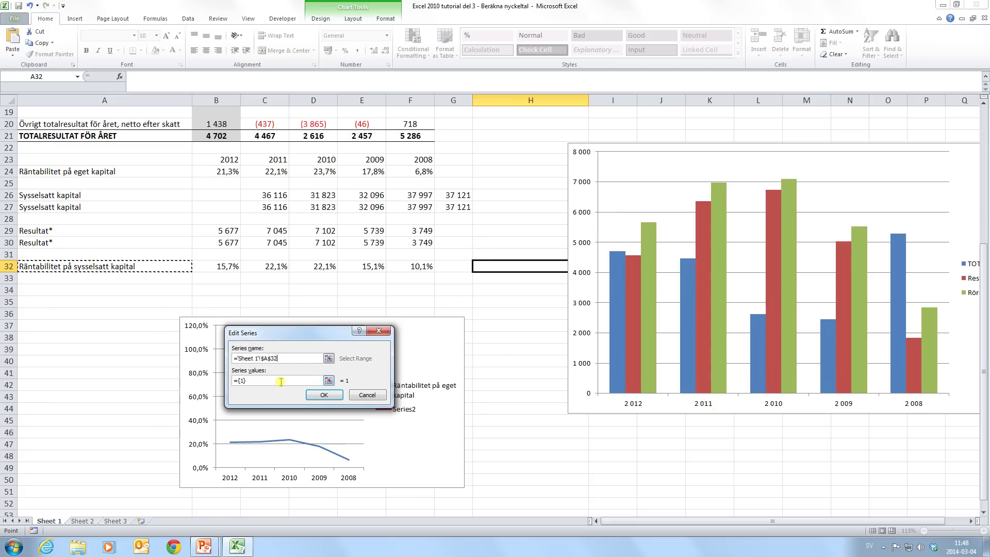
pyautogui.moveTo(280, 381); pyautogui.dragTo(234, 380)
pyautogui.press('BackSpace')
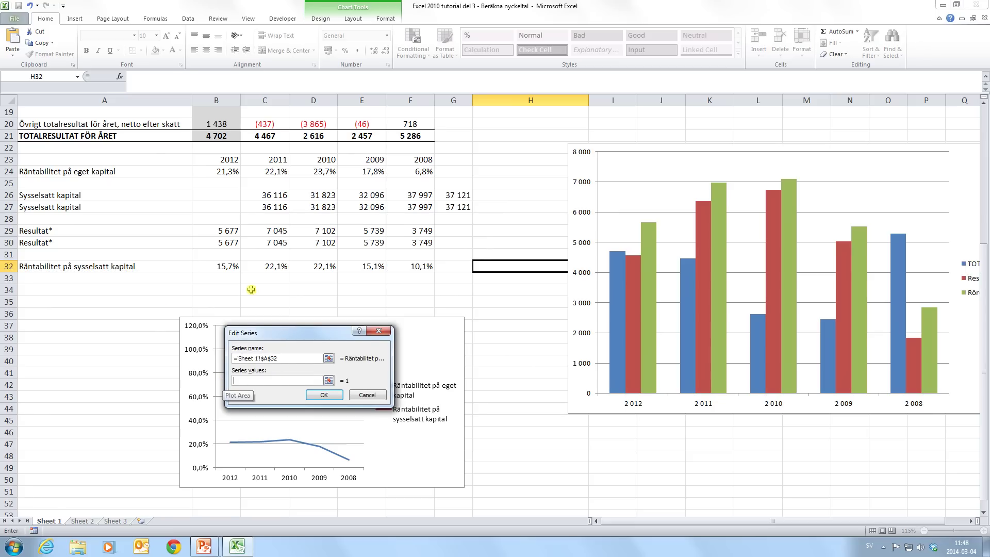
pyautogui.moveTo(228, 266); pyautogui.dragTo(428, 266)
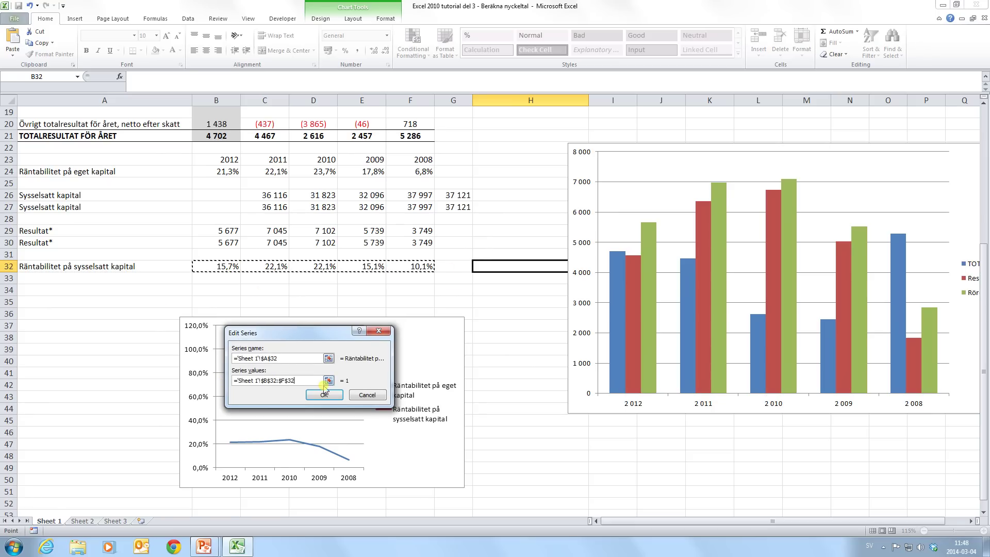
pyautogui.click(325, 393)
pyautogui.click(399, 441)
# Enlarge the line chart and shift it slightly to the left.
pyautogui.scroll(-3, 457, 401)
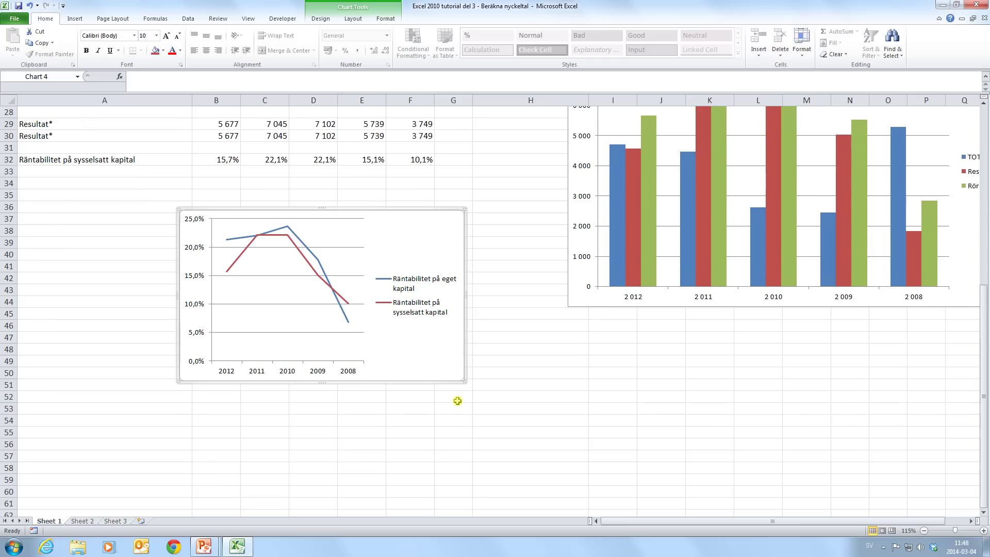
pyautogui.moveTo(465, 381); pyautogui.dragTo(568, 446)
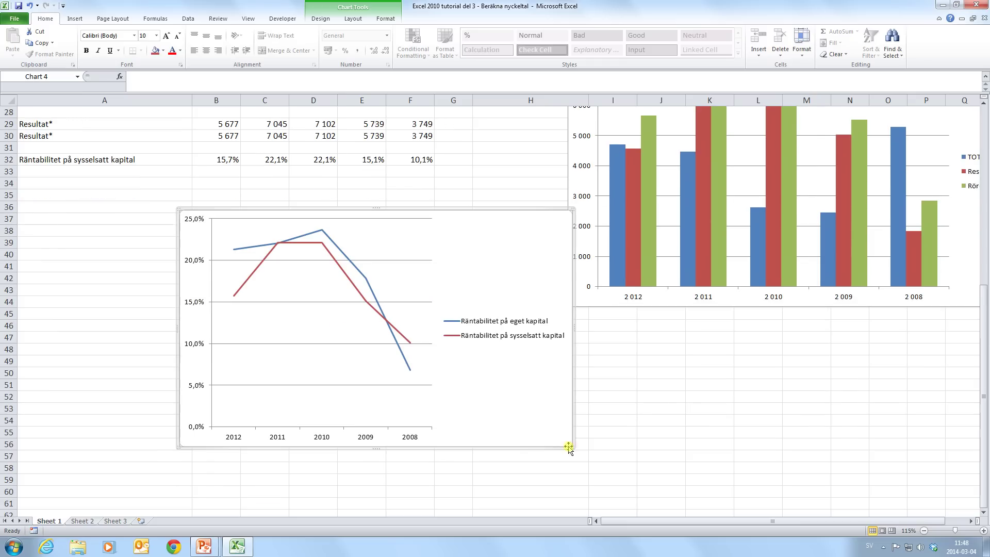
pyautogui.moveTo(466, 227); pyautogui.dragTo(426, 227)
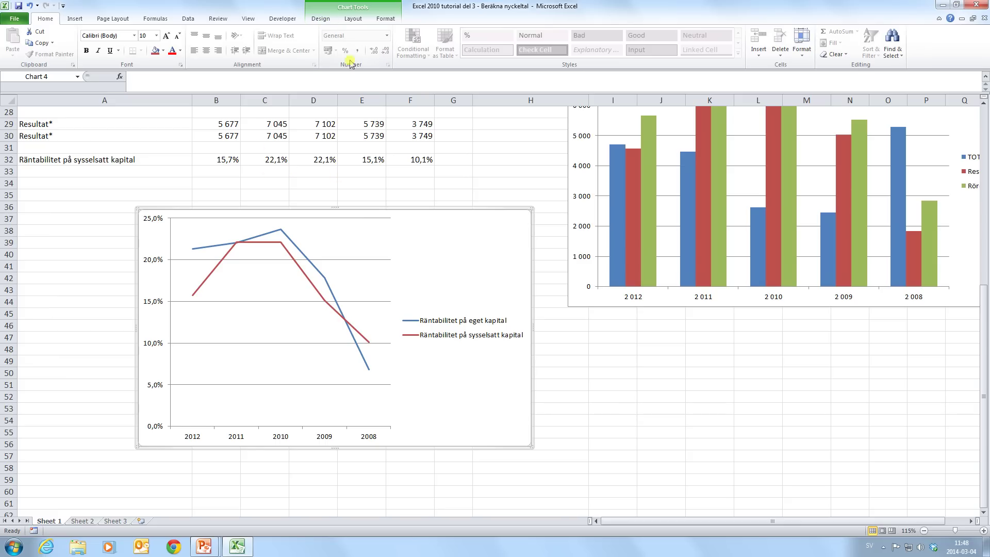
# Try several chart styles, then reapply the thin blue-and-red line style.
pyautogui.click(320, 19)
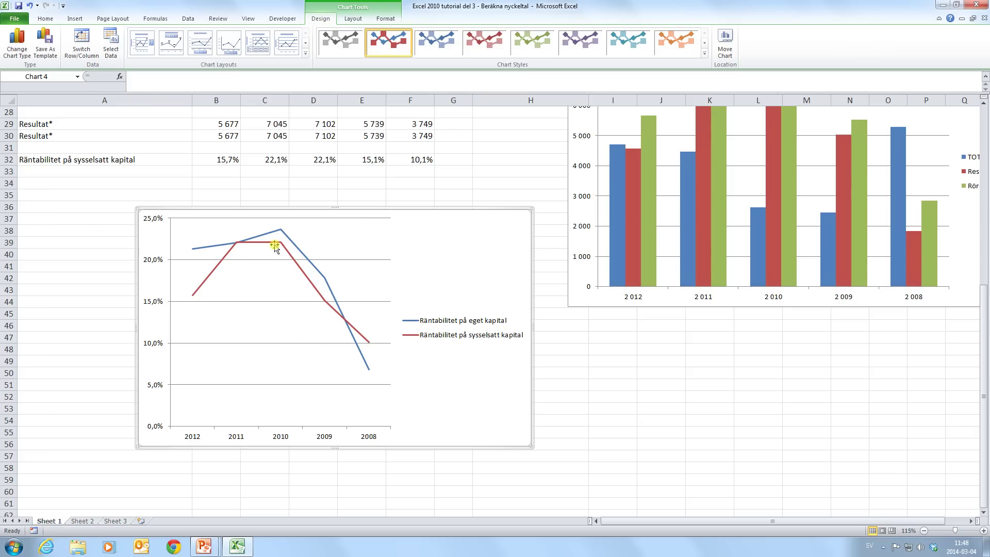
pyautogui.click(532, 43)
pyautogui.click(430, 44)
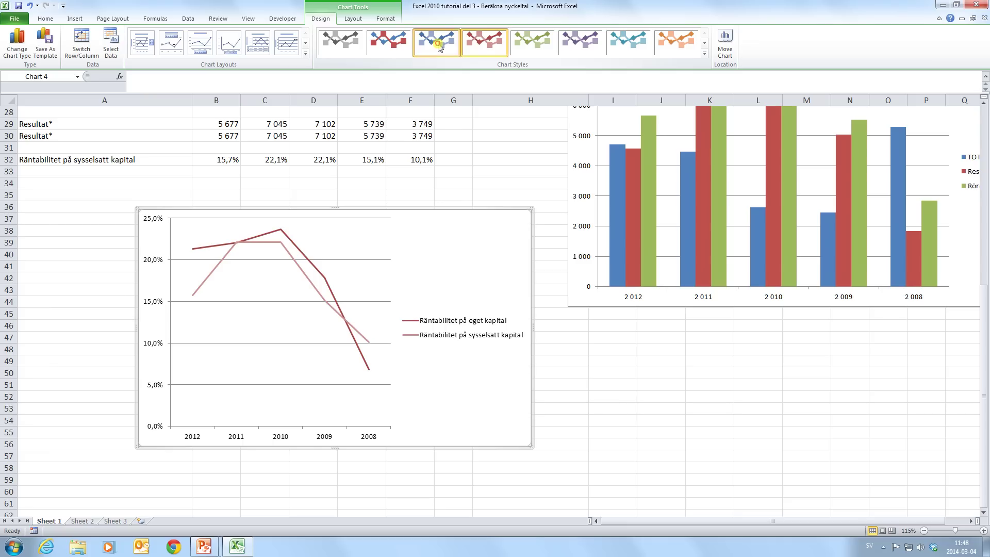
pyautogui.click(384, 43)
pyautogui.click(704, 45)
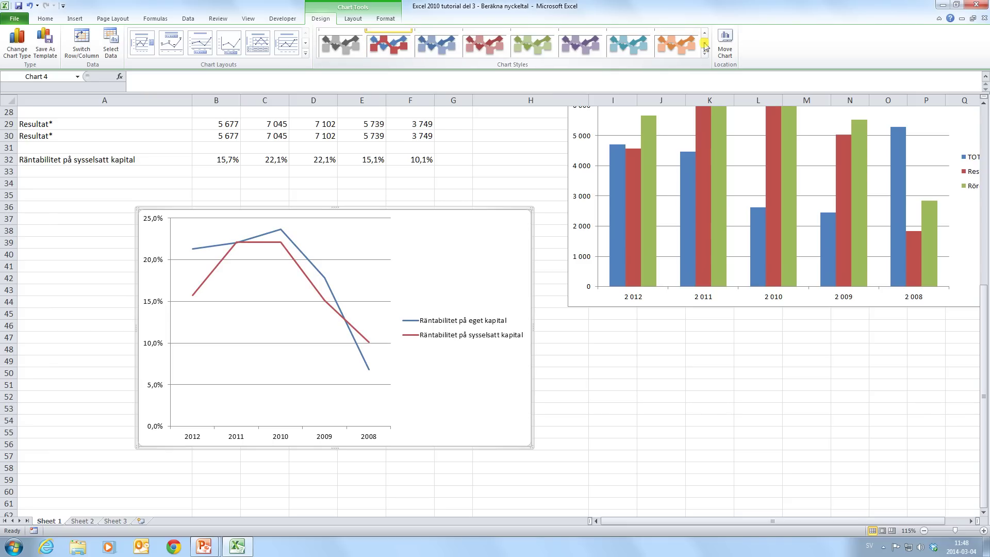
pyautogui.click(388, 42)
pyautogui.click(705, 32)
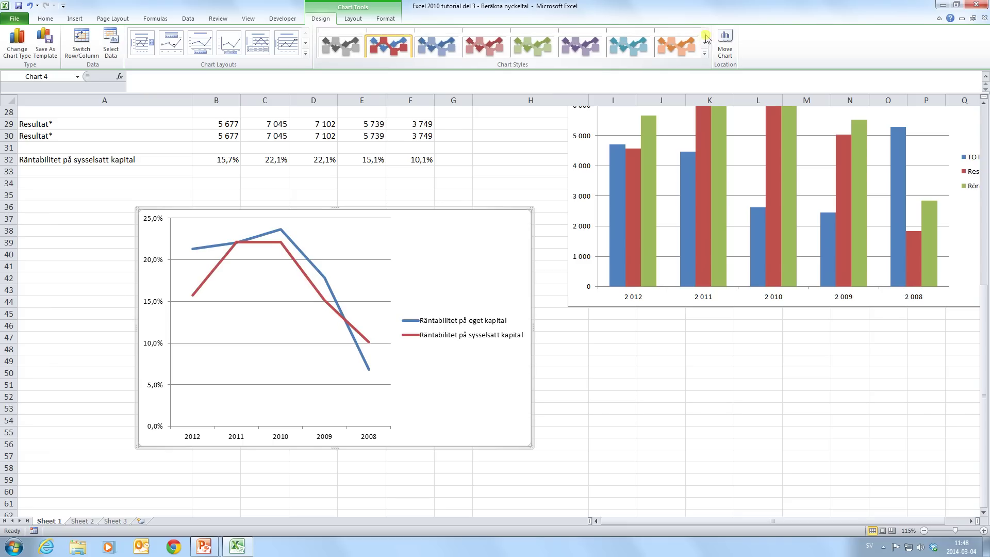
pyautogui.click(388, 42)
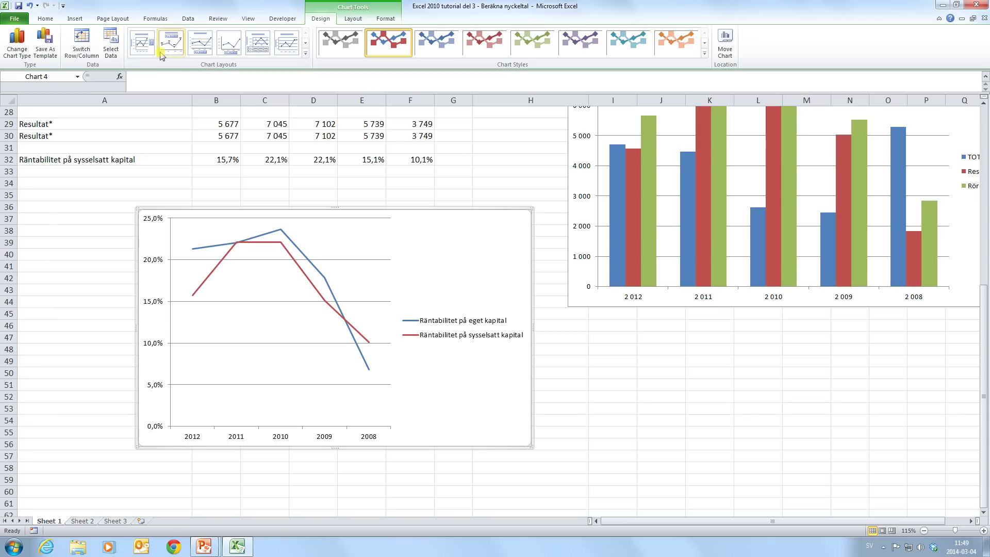
# Apply Layout 1, titling the chart Räntabilitetsmått and the vertical axis Procent.
pyautogui.click(143, 43)
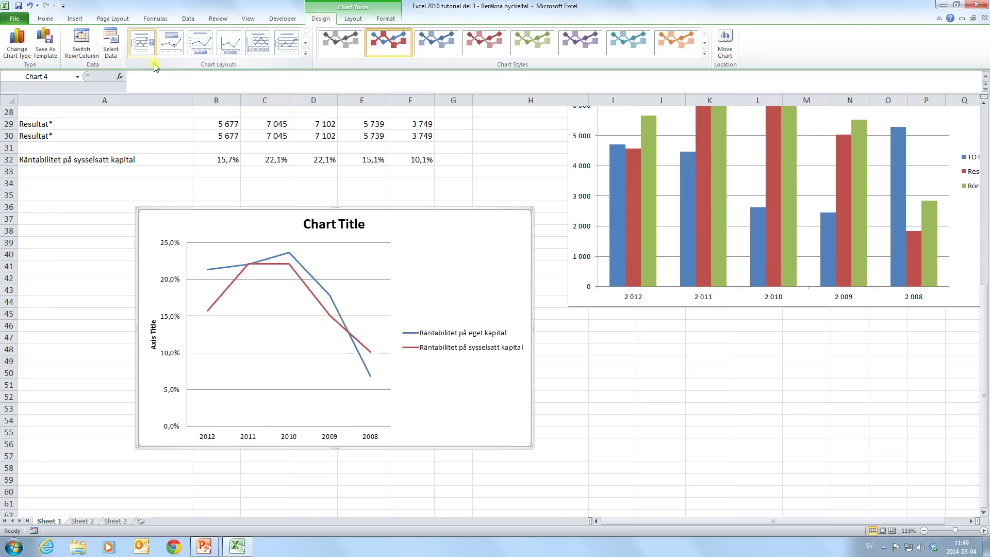
pyautogui.click(335, 223)
pyautogui.moveTo(364, 224); pyautogui.dragTo(301, 219)
pyautogui.write('Räntabilitetsmått')
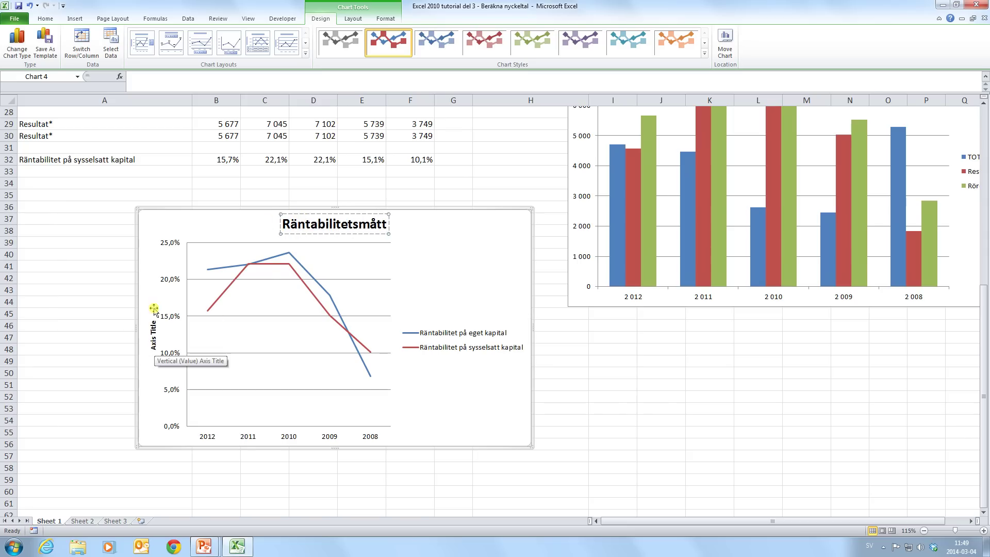
pyautogui.click(154, 339)
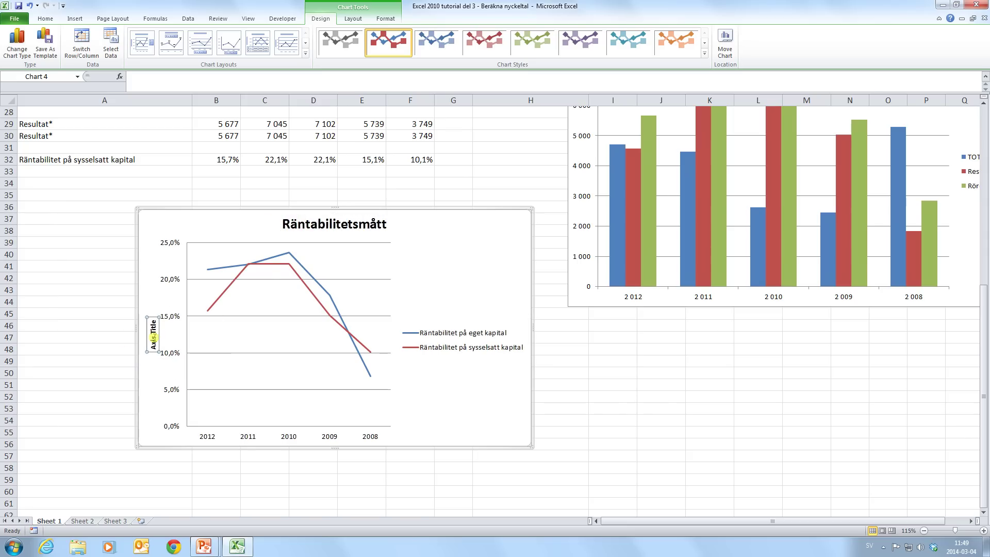
pyautogui.click(155, 339)
pyautogui.press('BackSpace')
pyautogui.press('BackSpace')
pyautogui.press('BackSpace')
pyautogui.press('BackSpace')
pyautogui.press('BackSpace')
pyautogui.press('BackSpace')
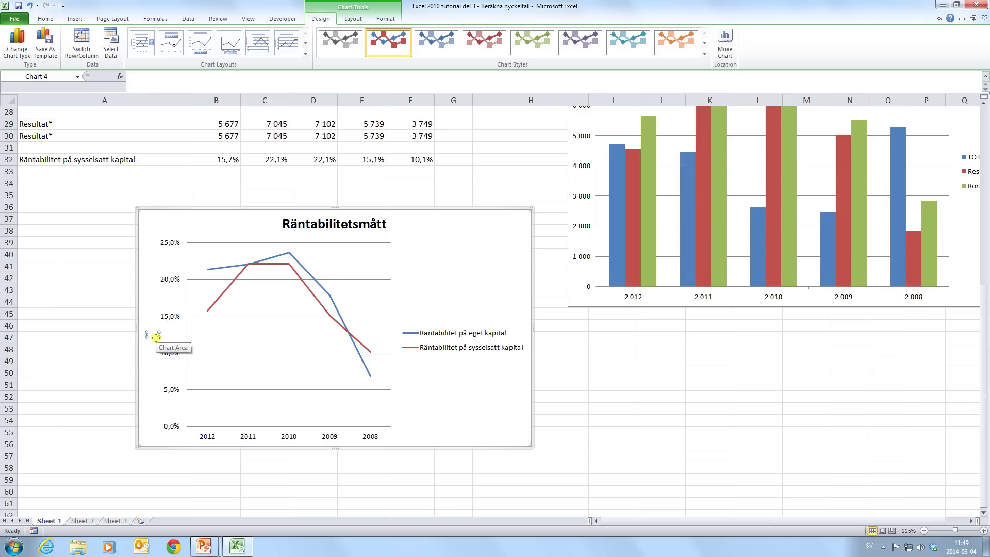
pyautogui.write('Procent')
pyautogui.click(223, 221)
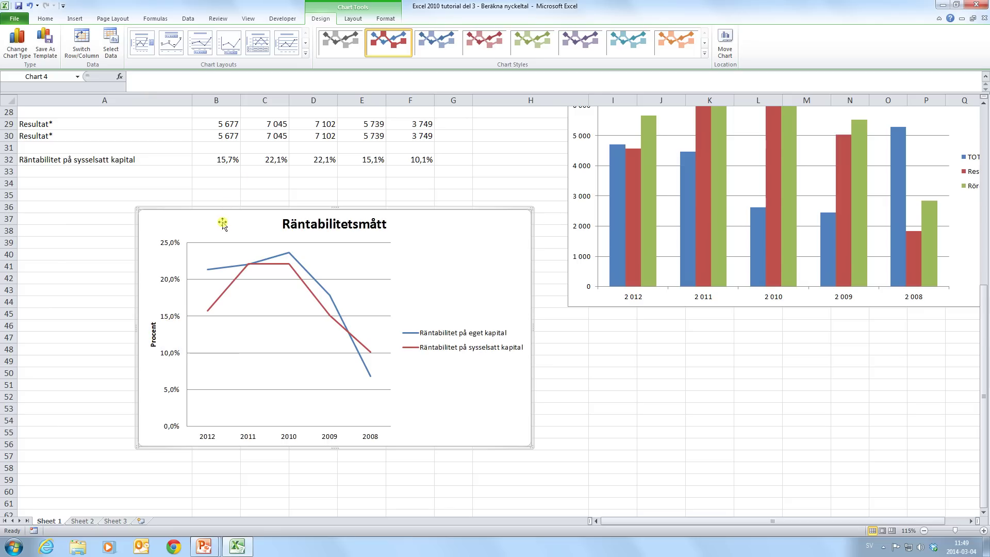
# Switch to Layout 3 with the legend below and delete the horizontal gridlines.
pyautogui.click(173, 51)
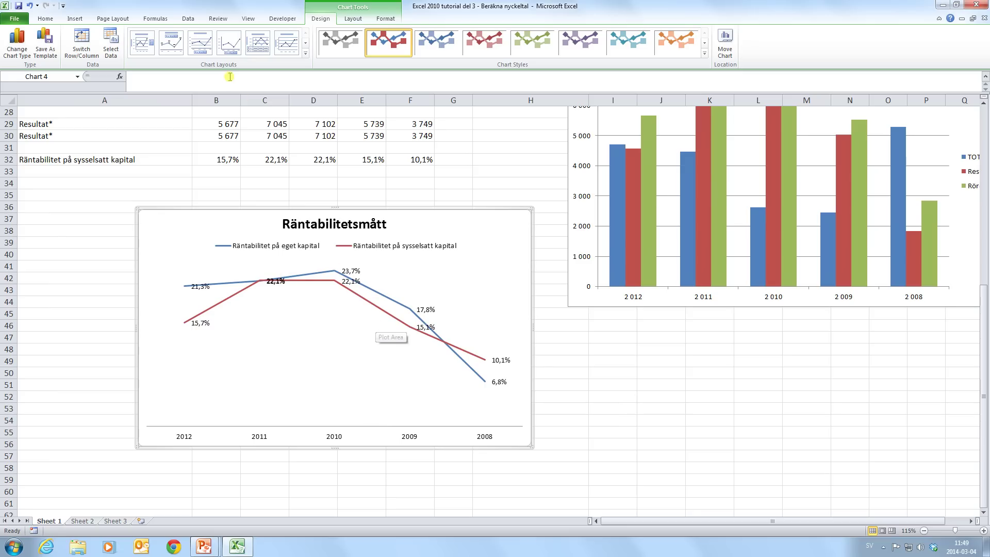
pyautogui.click(205, 50)
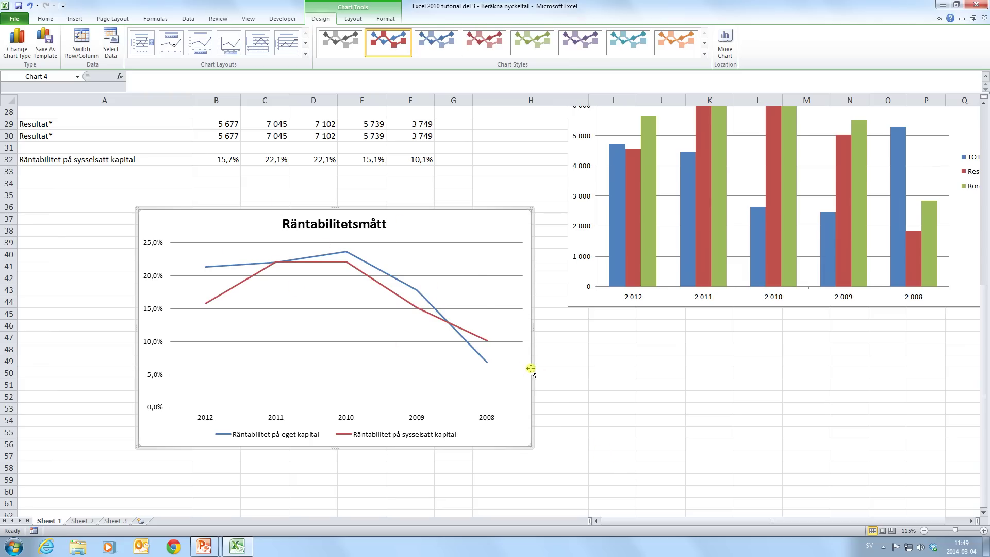
pyautogui.click(477, 279)
pyautogui.press('Delete')
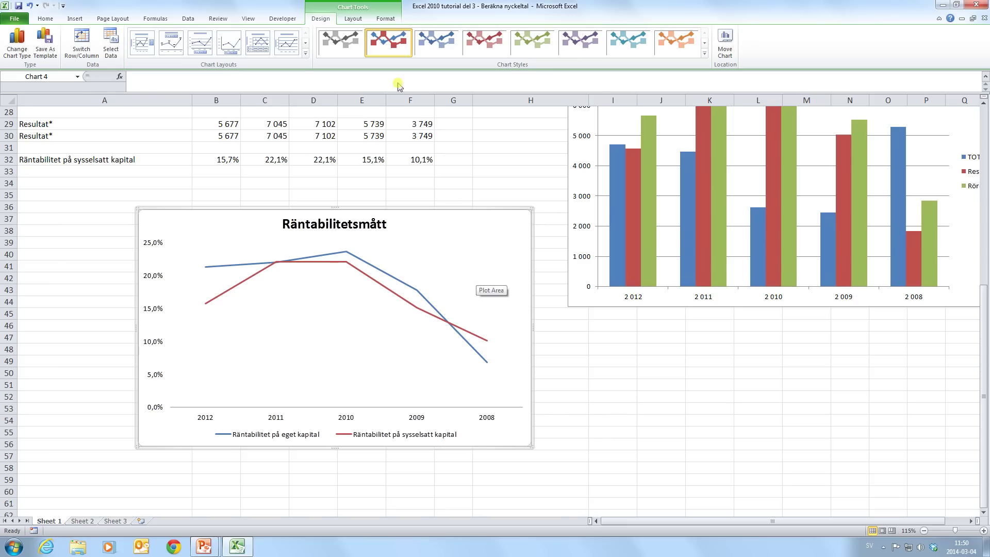
pyautogui.click(355, 19)
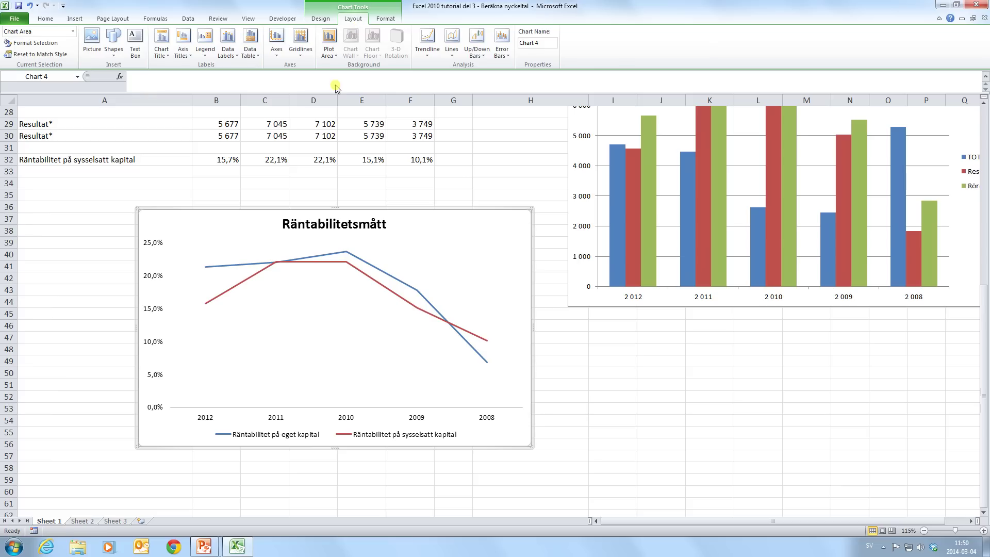
pyautogui.click(306, 56)
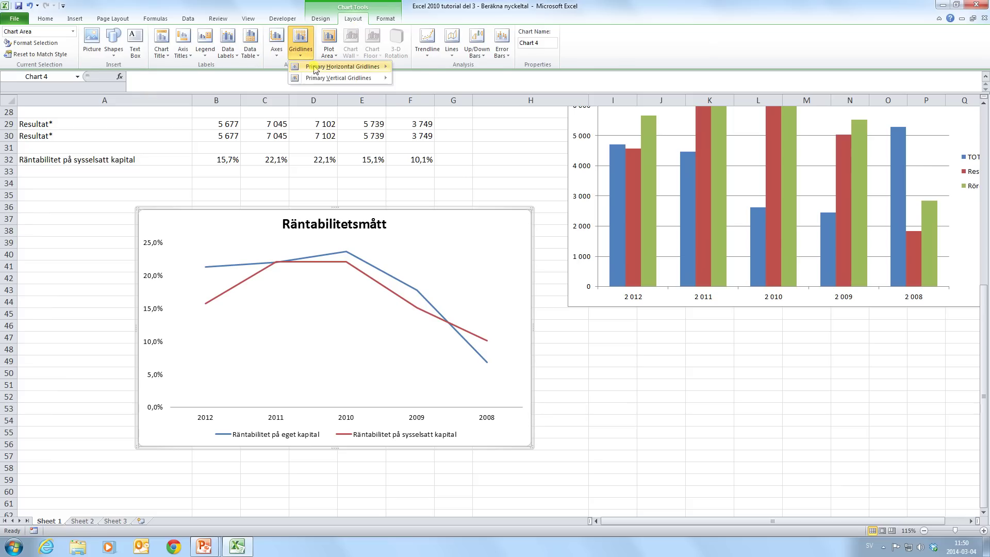
pyautogui.moveTo(340, 66)
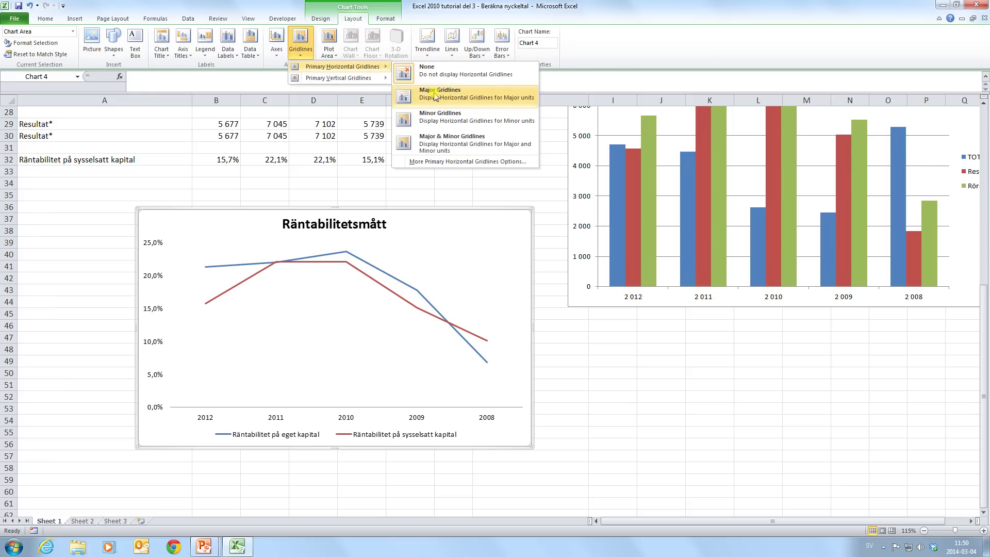
pyautogui.click(434, 97)
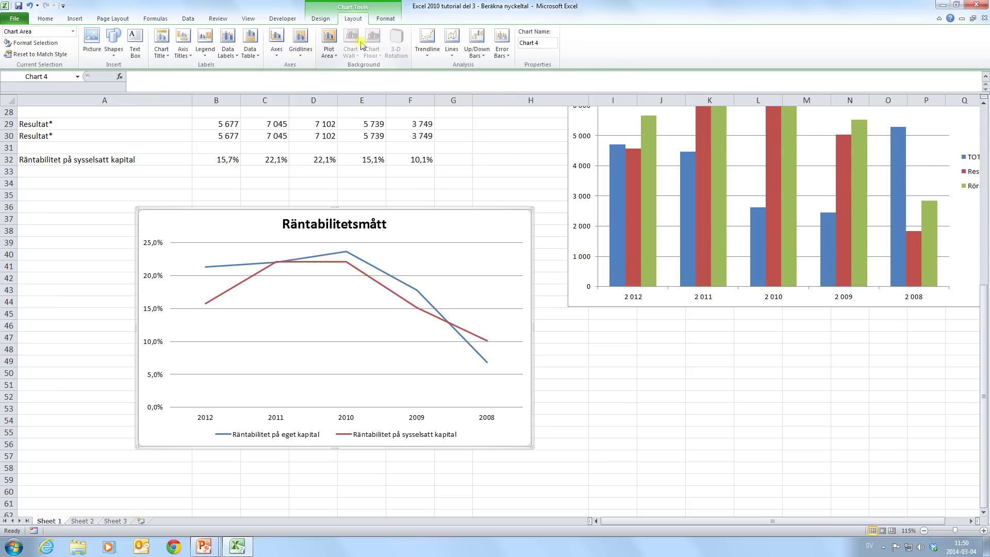
pyautogui.click(300, 46)
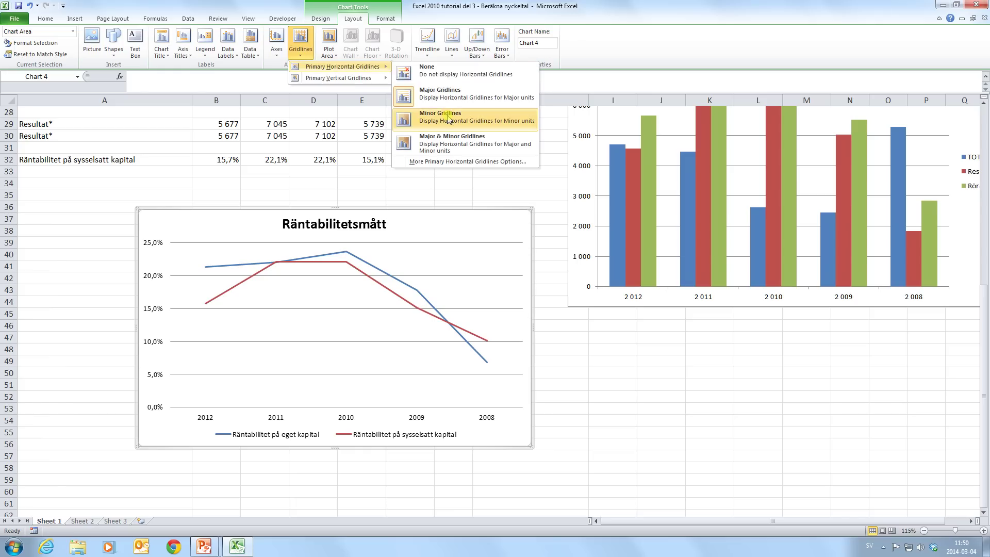
pyautogui.click(449, 119)
pyautogui.click(300, 41)
pyautogui.moveTo(342, 67)
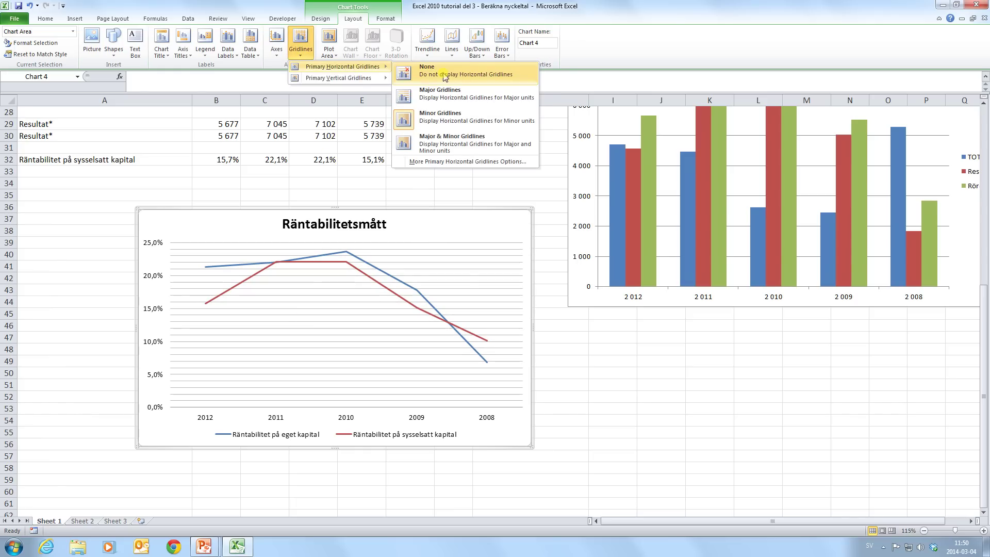
pyautogui.click(445, 74)
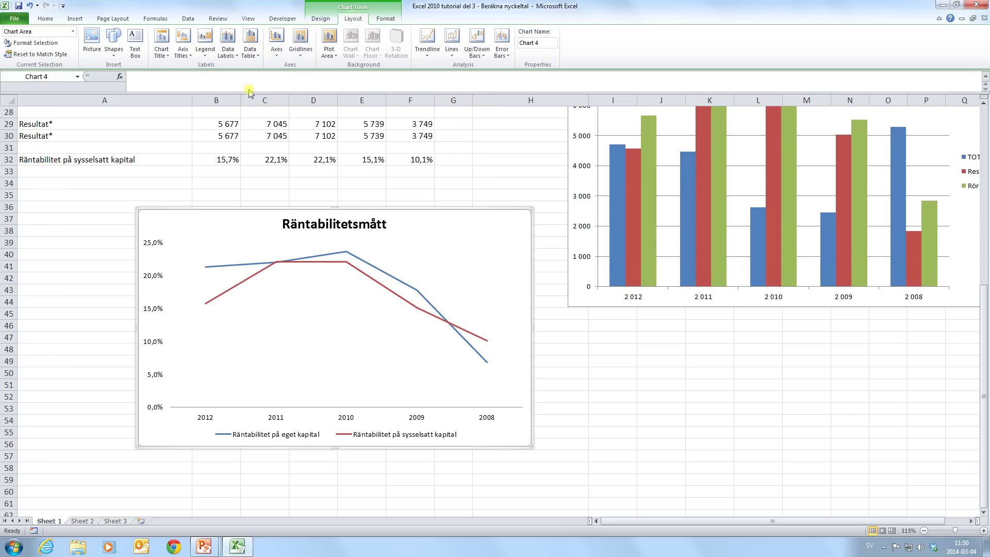
# Extend the years in B23:F23 one column so G23 reads 2007.
pyautogui.click(474, 171)
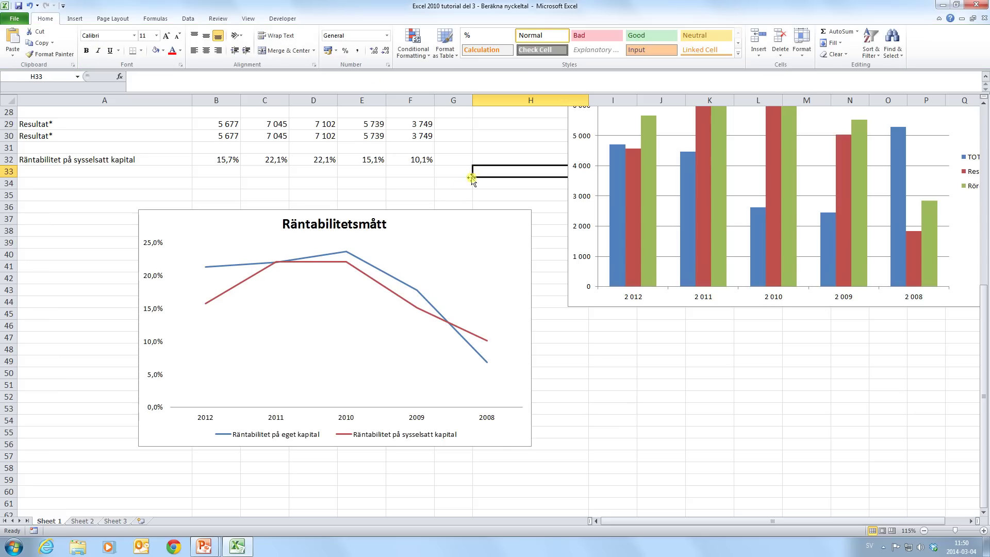
pyautogui.scroll(1, 463, 186)
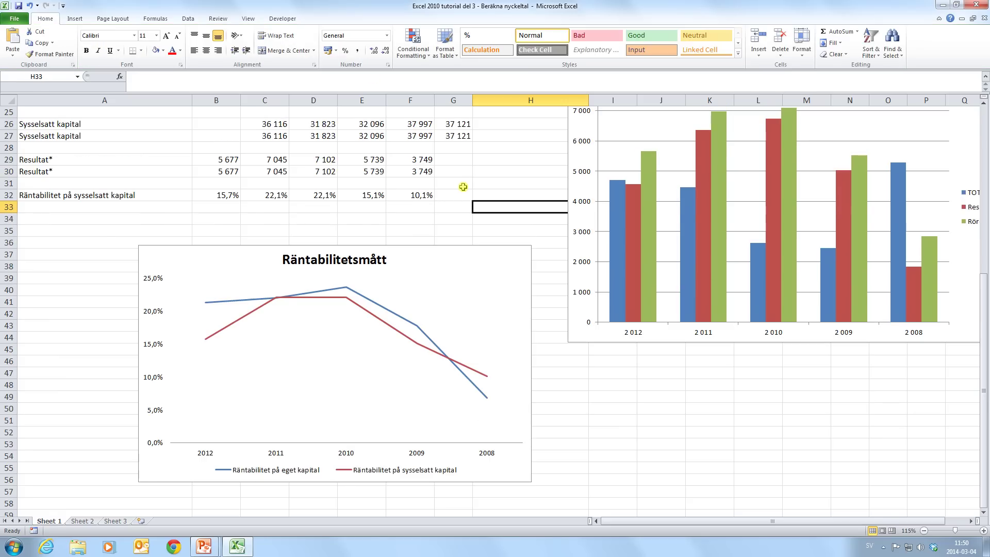
pyautogui.scroll(1, 463, 186)
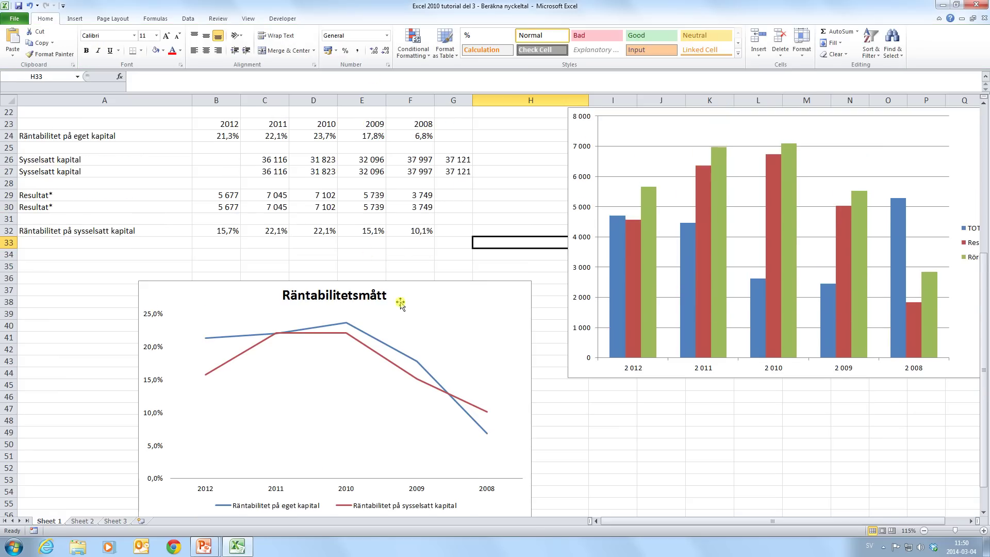
pyautogui.scroll(2, 611, 232)
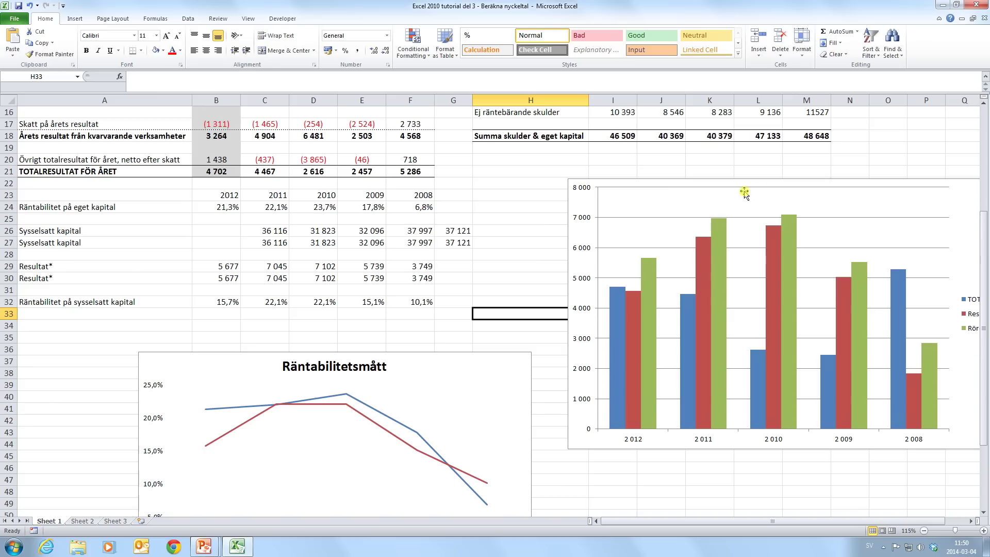
pyautogui.click(831, 186)
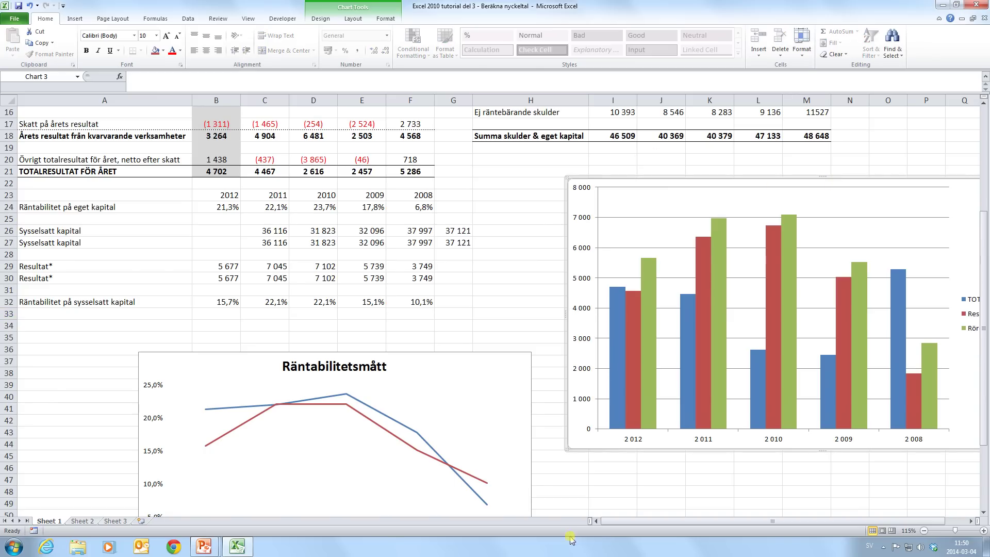
pyautogui.click(321, 19)
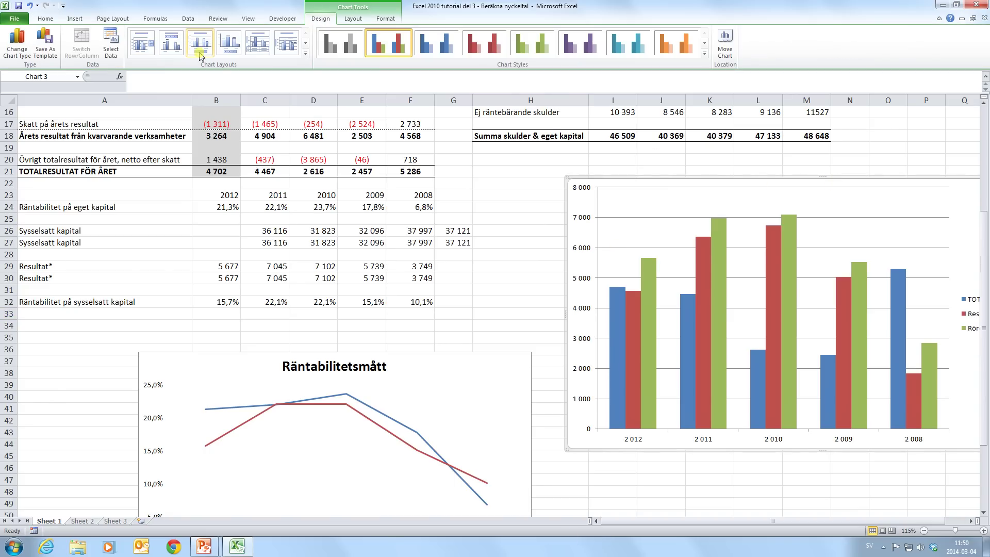
pyautogui.click(493, 252)
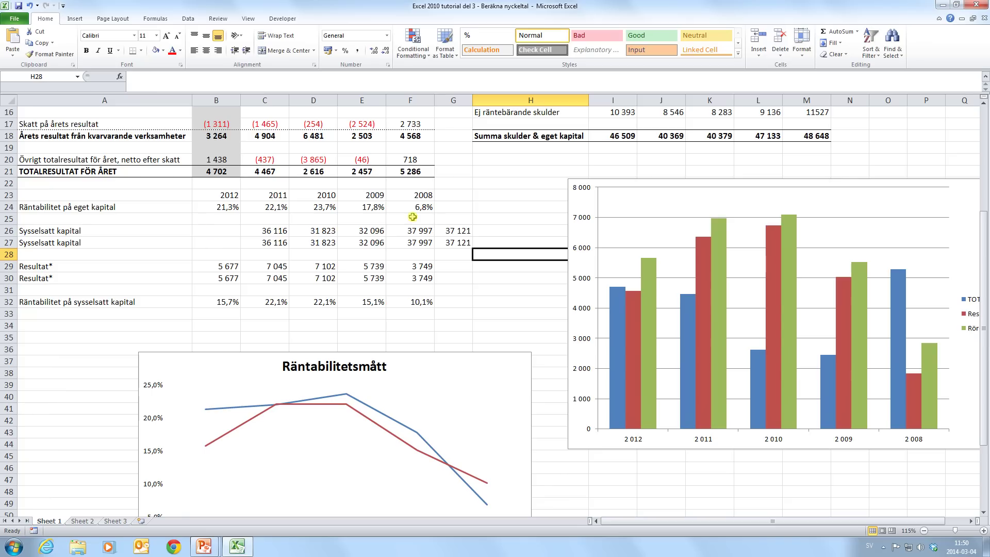
pyautogui.moveTo(234, 196); pyautogui.dragTo(462, 201)
pyautogui.click(453, 218)
pyautogui.click(66, 198)
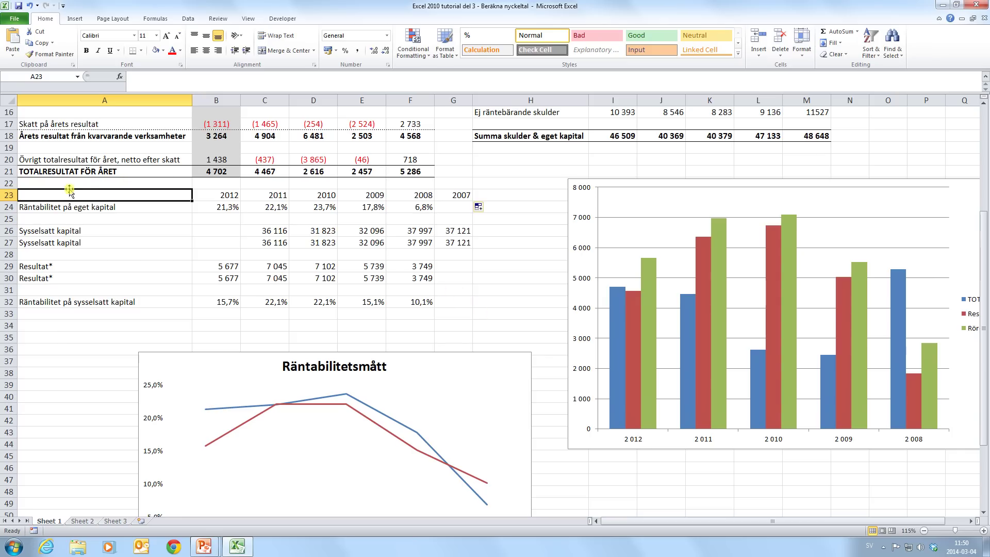
# Format A23:G32 as a table with a medium blue banded style and headers.
pyautogui.keyDown('shift'); pyautogui.click(462, 303); pyautogui.keyUp('shift')
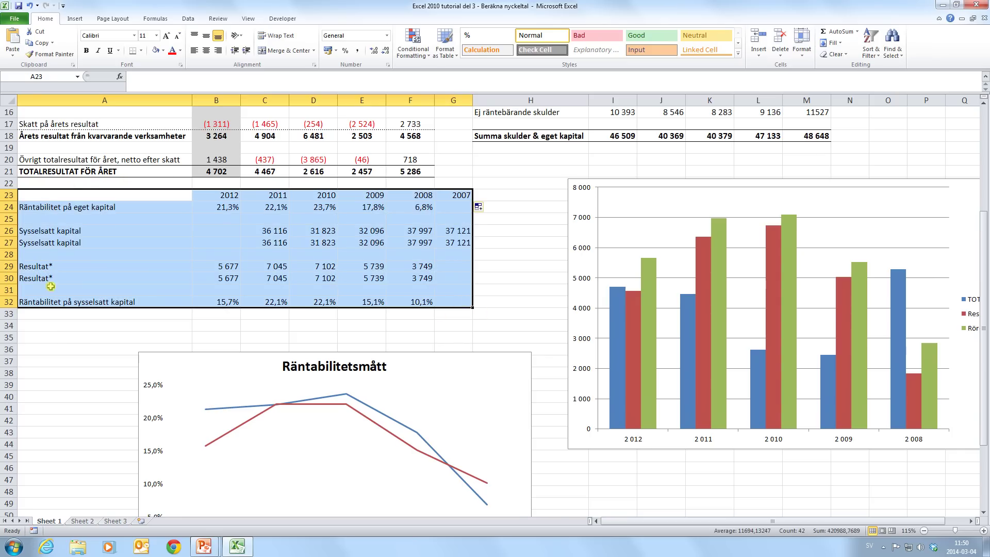
pyautogui.scroll(1, 376, 265)
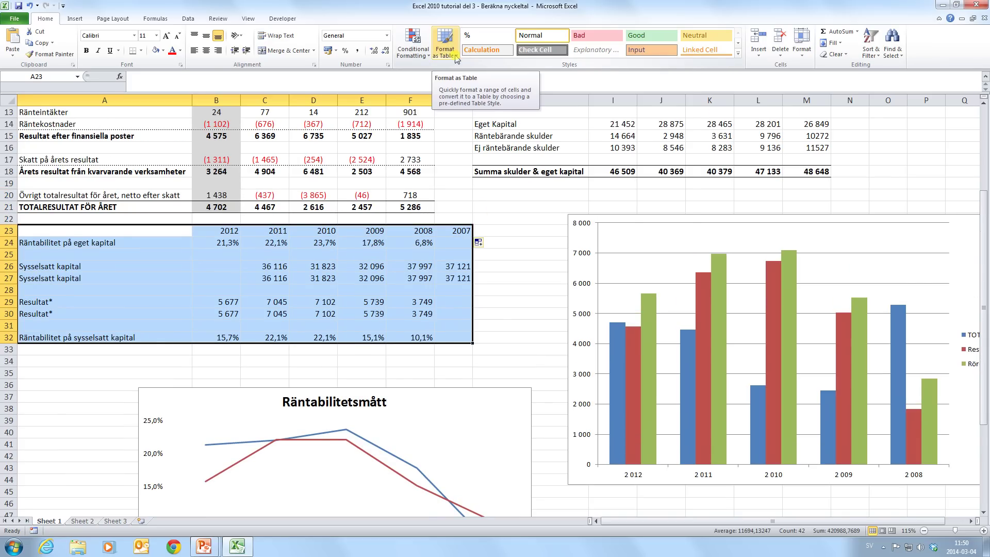
pyautogui.click(456, 60)
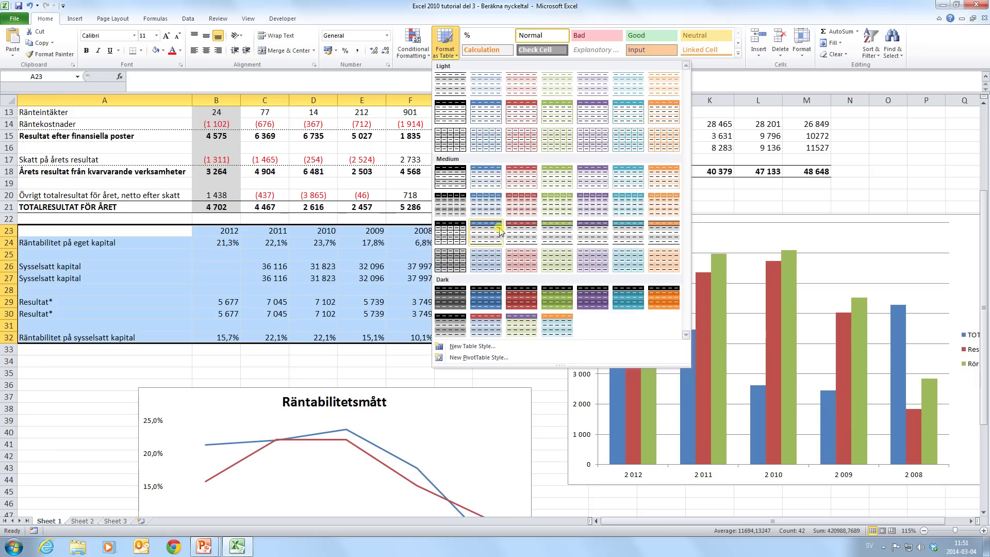
pyautogui.click(488, 114)
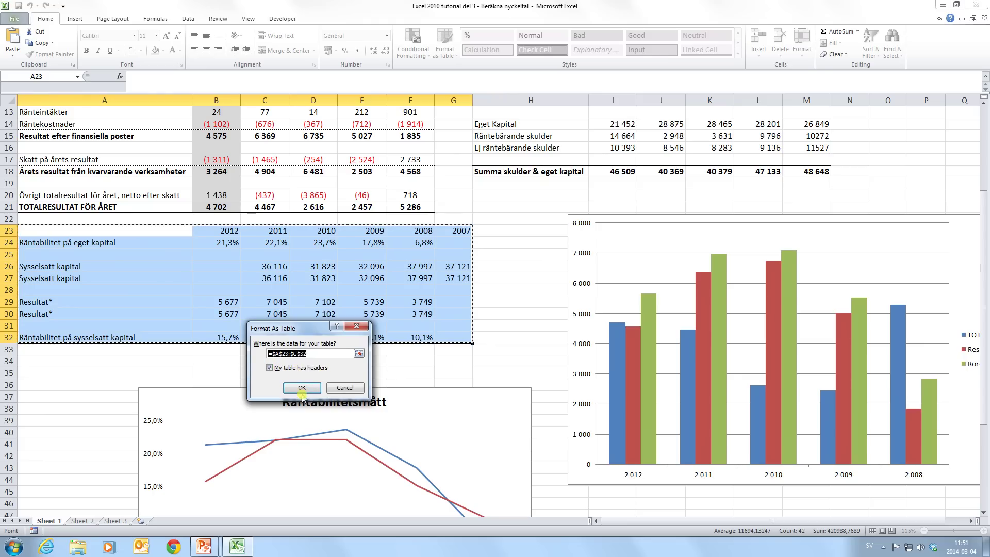
pyautogui.click(302, 388)
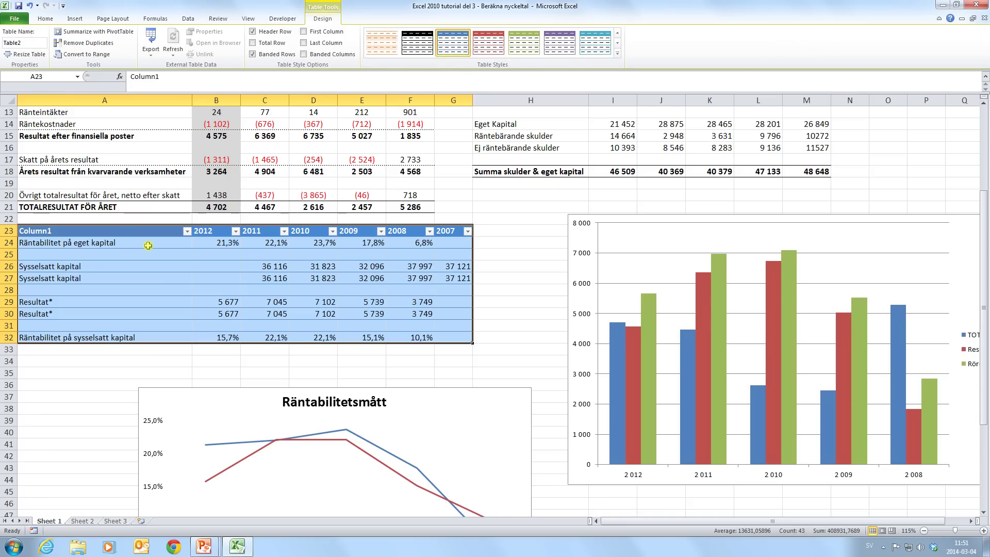
# Replace the Column1 header in A23 with Nyckeltal.
pyautogui.click(197, 234)
pyautogui.click(264, 232)
pyautogui.click(298, 232)
pyautogui.click(369, 232)
pyautogui.click(405, 231)
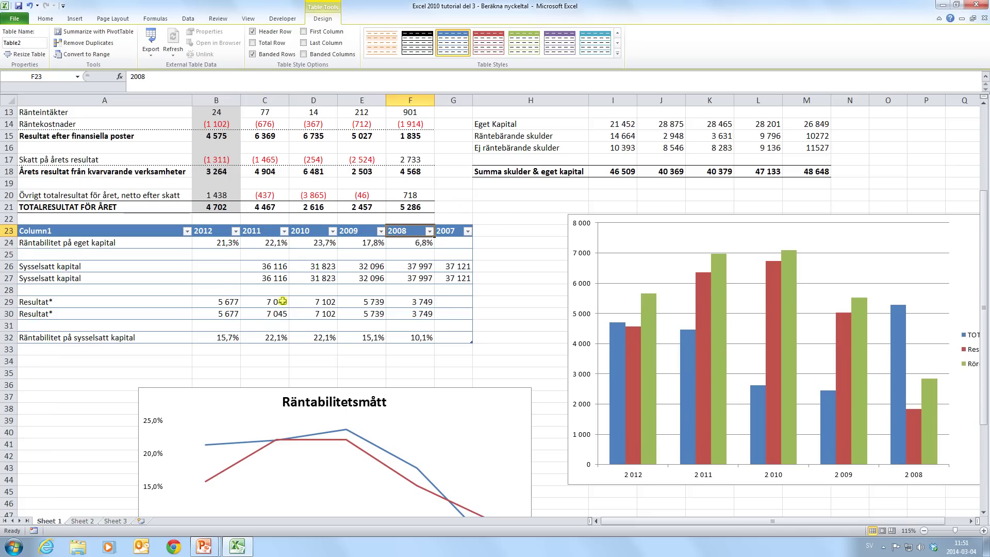
pyautogui.click(57, 232)
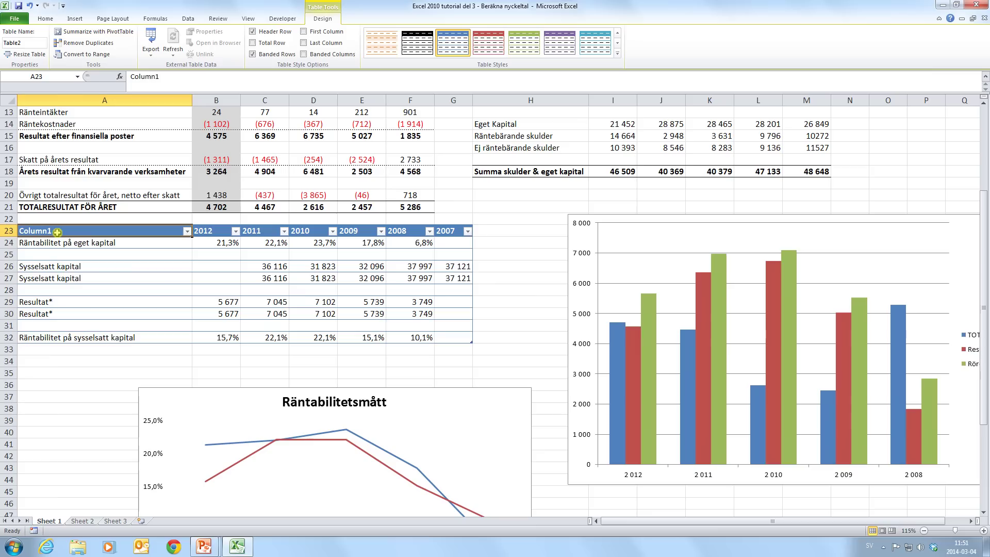
pyautogui.write('Nyckeltal')
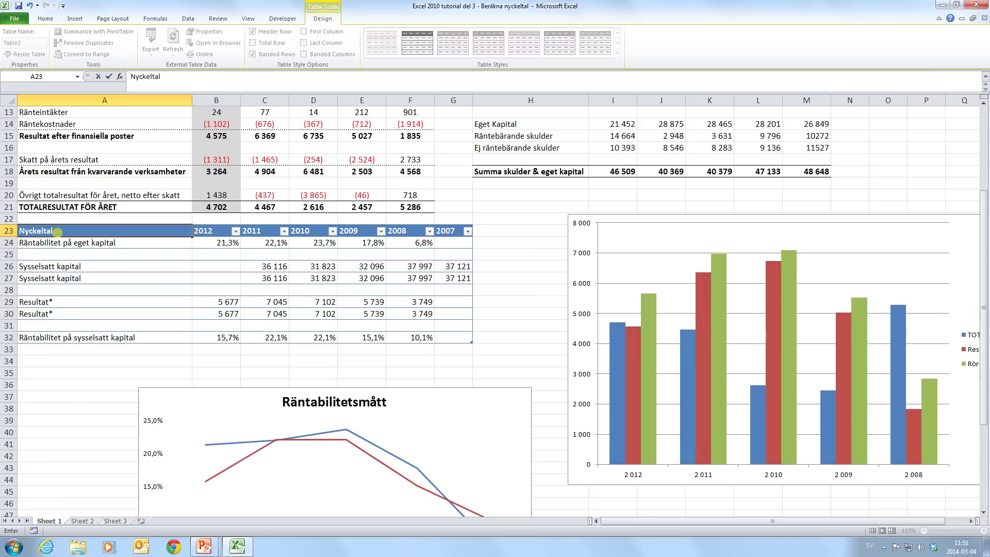
pyautogui.press('Return')
# Make the Nyckeltal header in A23 bold.
pyautogui.click(57, 232)
pyautogui.click(49, 19)
pyautogui.hotkey('ctrl', 'b')
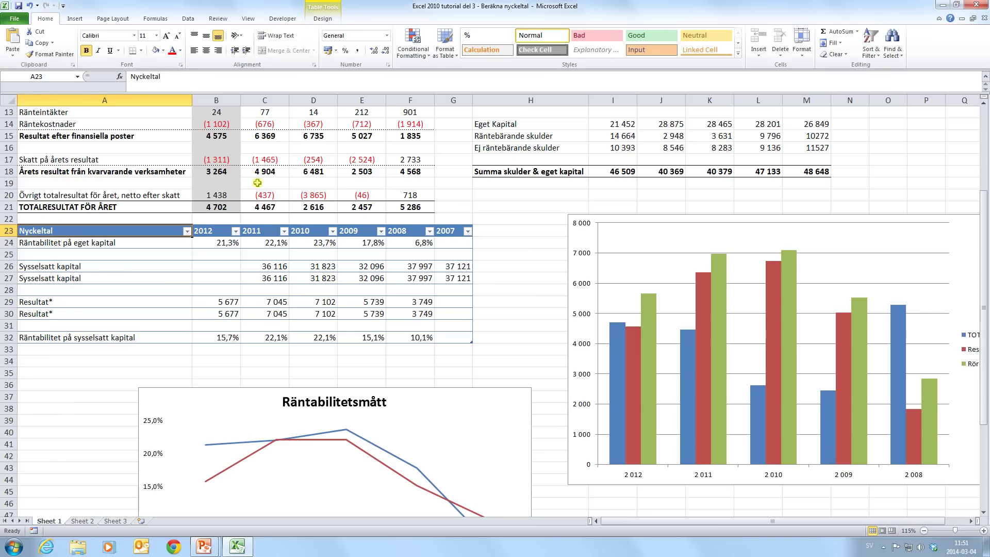
pyautogui.click(75, 226)
pyautogui.click(70, 231)
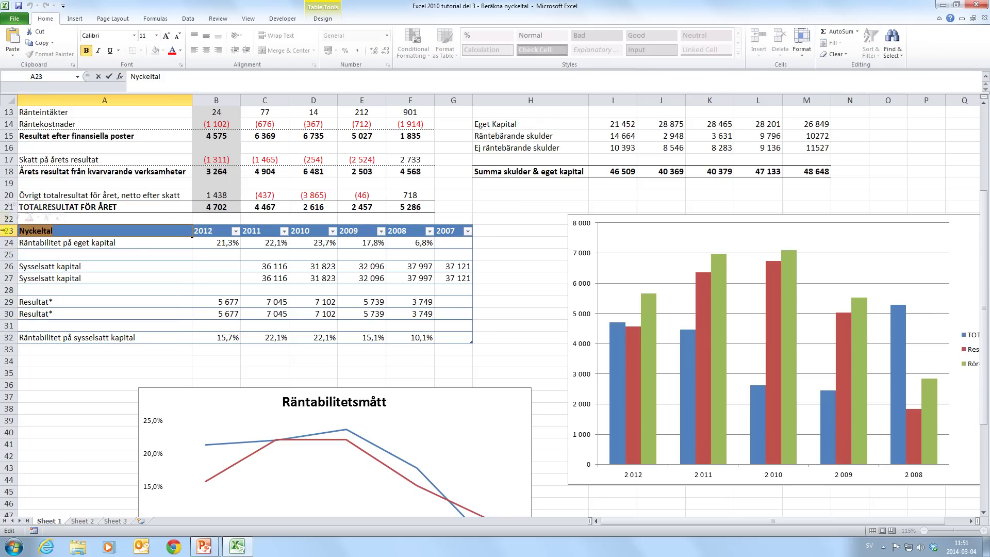
pyautogui.click(137, 251)
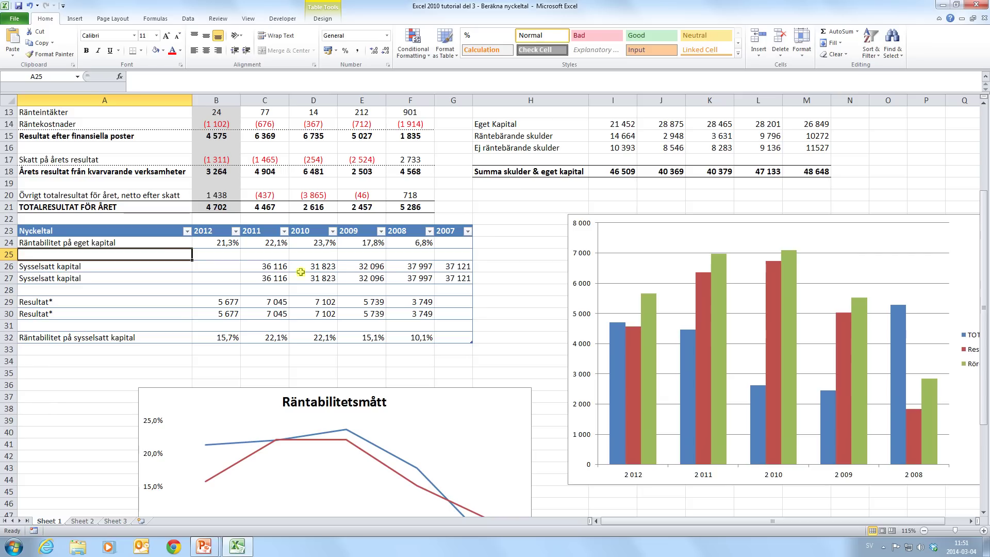
pyautogui.click(121, 233)
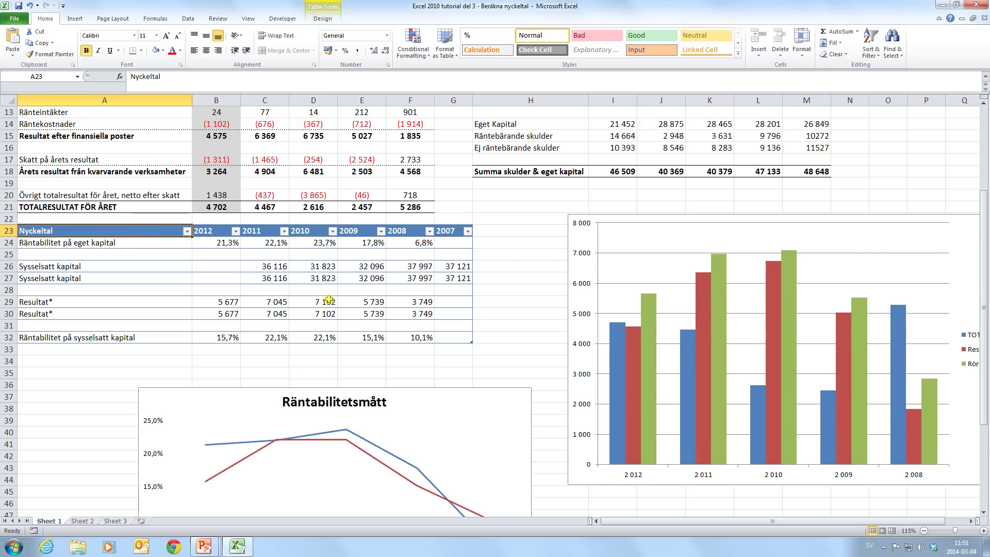
pyautogui.click(323, 19)
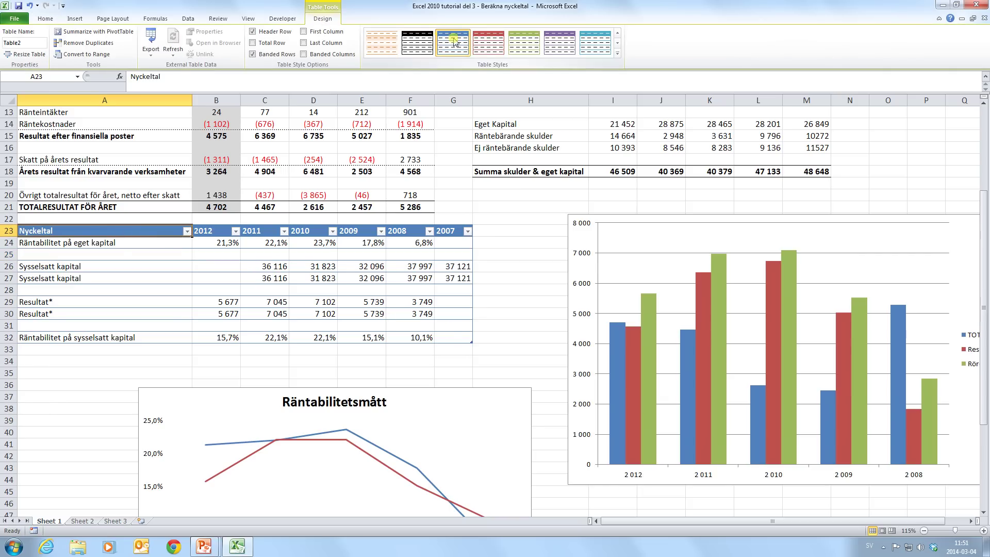
pyautogui.click(618, 46)
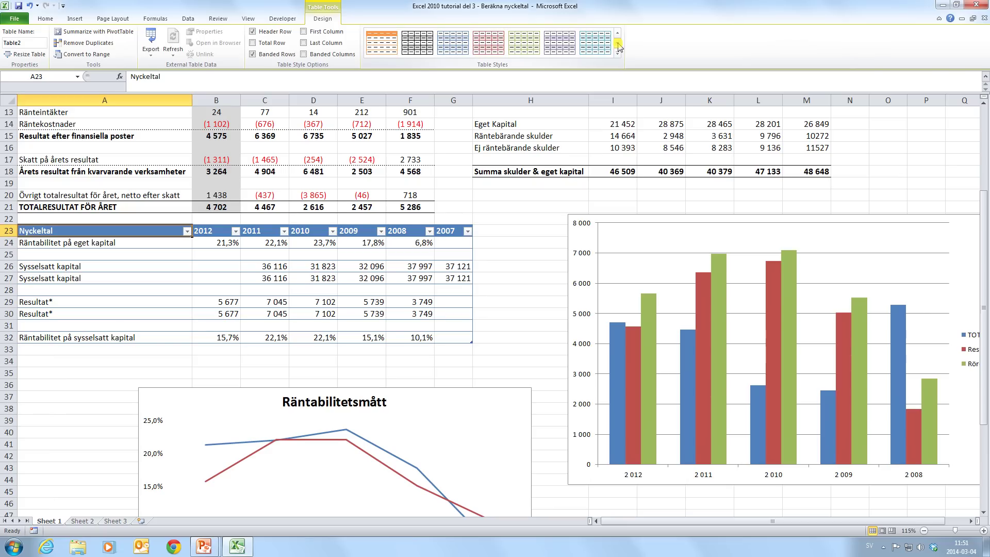
pyautogui.click(453, 46)
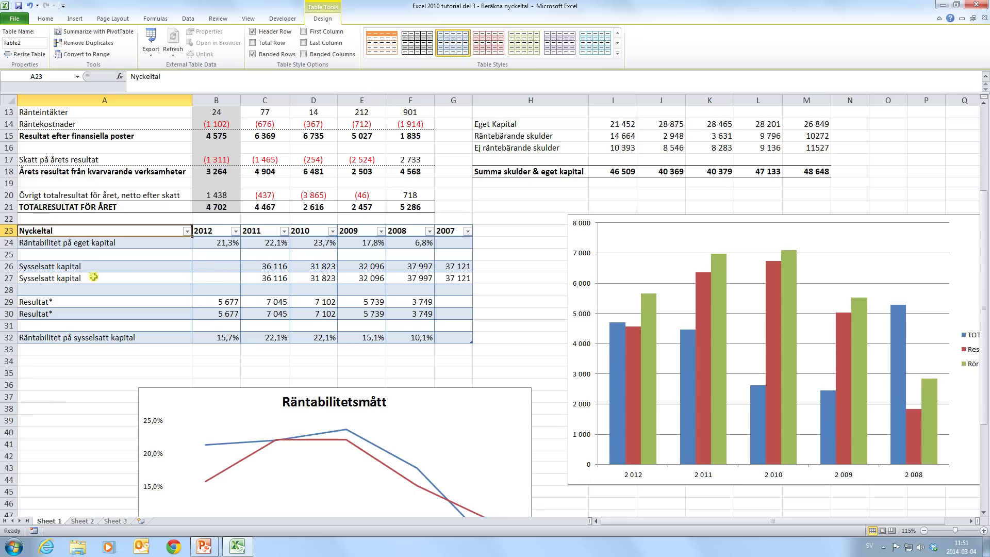
pyautogui.click(278, 269)
pyautogui.click(58, 267)
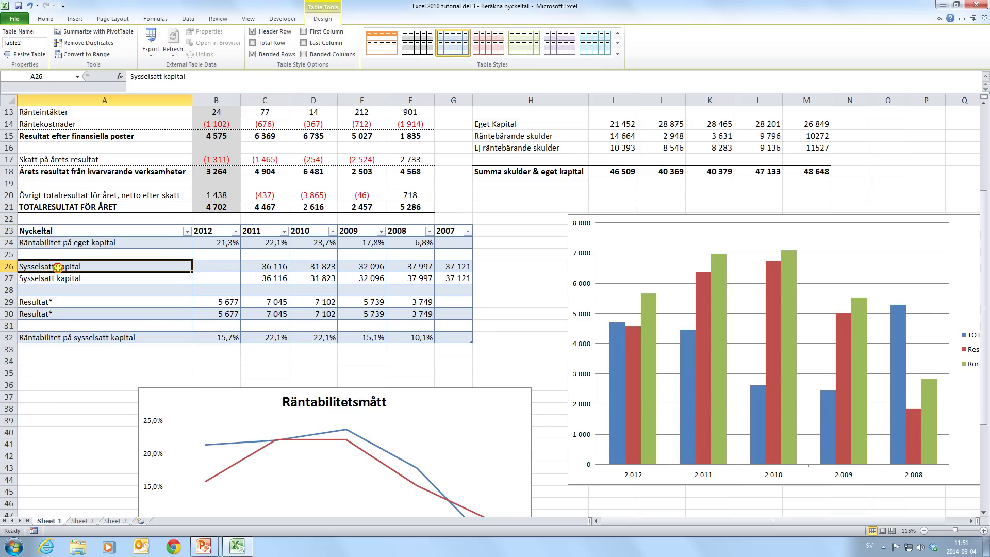
pyautogui.click(617, 42)
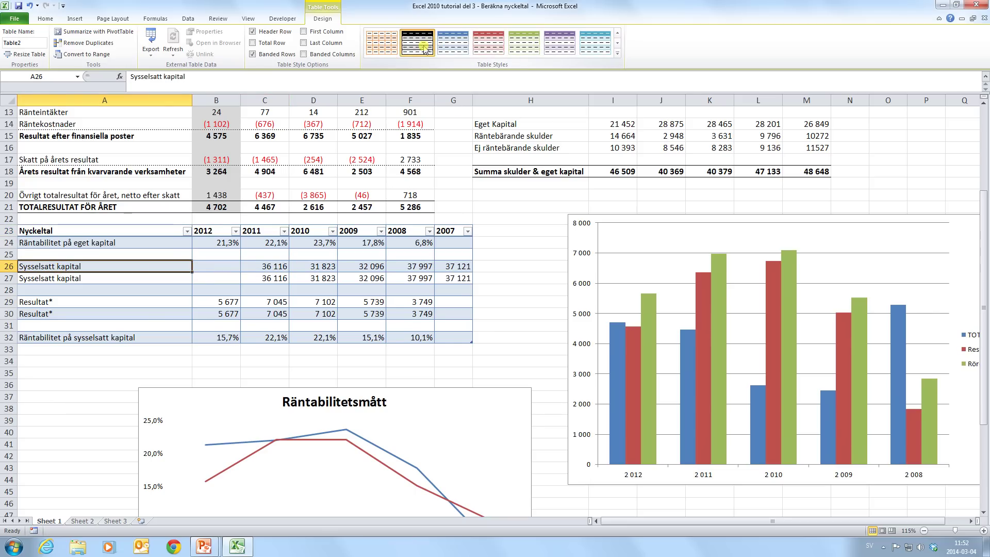
pyautogui.click(417, 43)
pyautogui.click(617, 43)
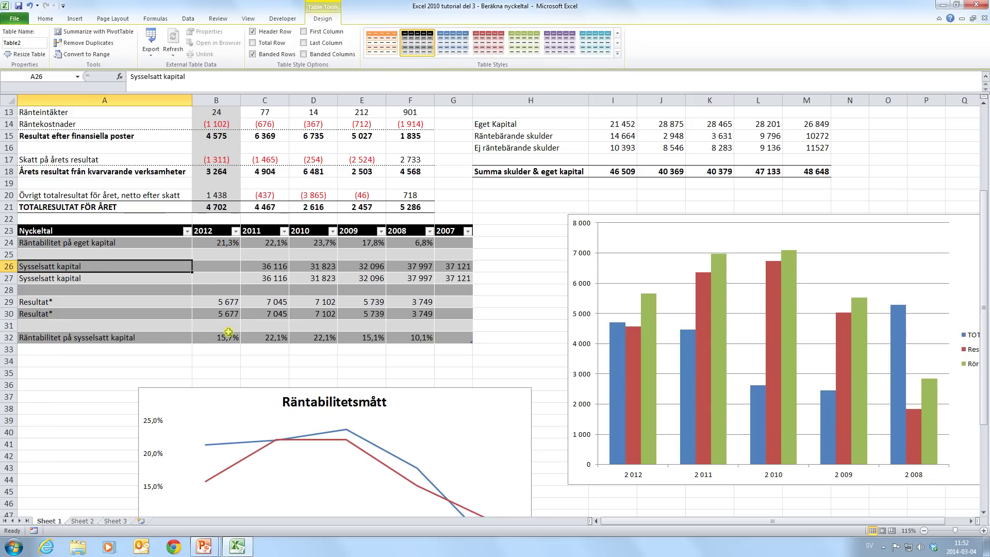
pyautogui.click(205, 283)
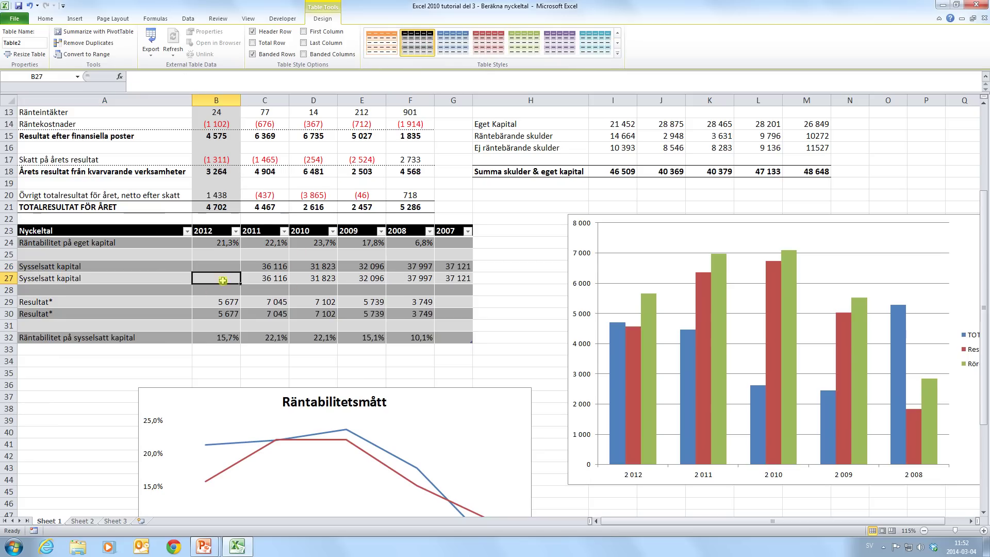
pyautogui.click(619, 44)
pyautogui.click(619, 44)
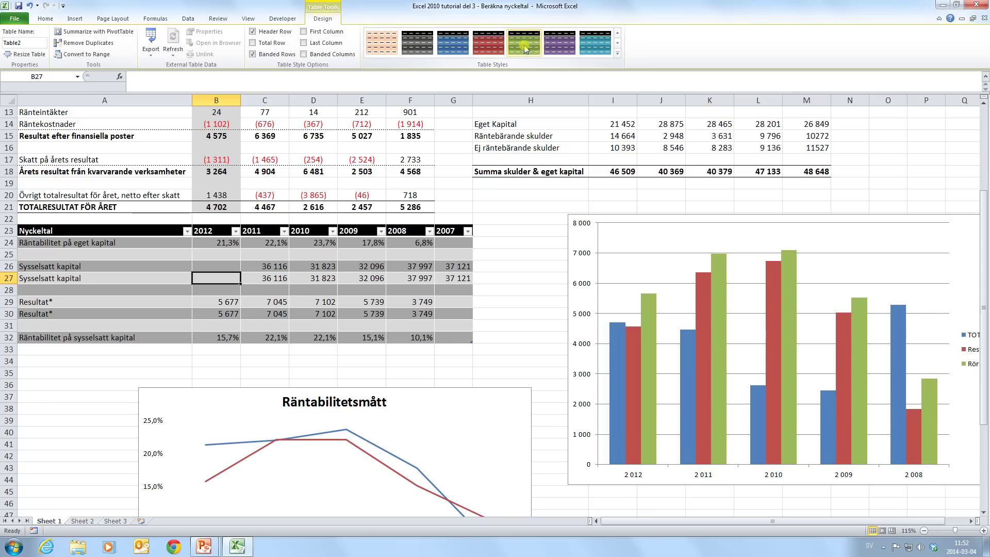
pyautogui.click(489, 44)
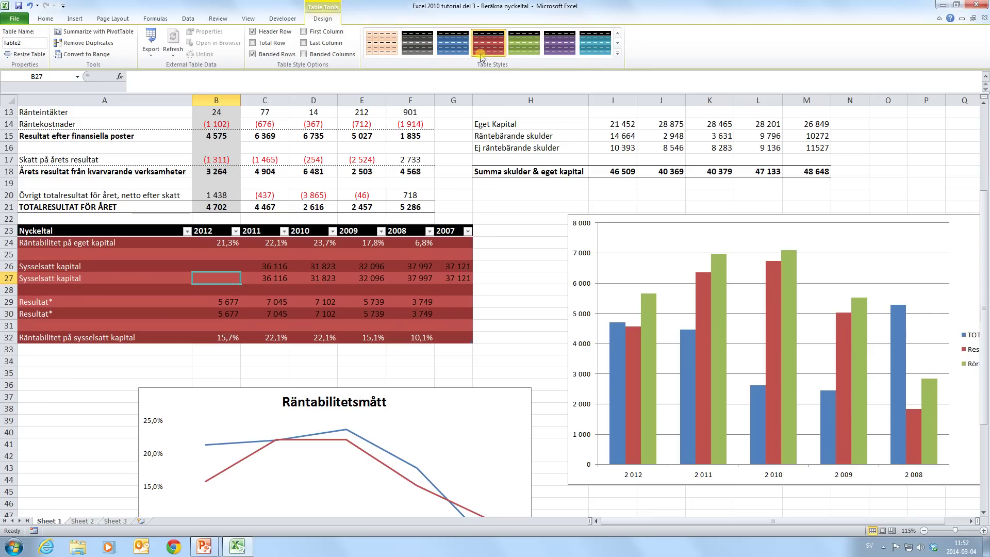
pyautogui.click(616, 33)
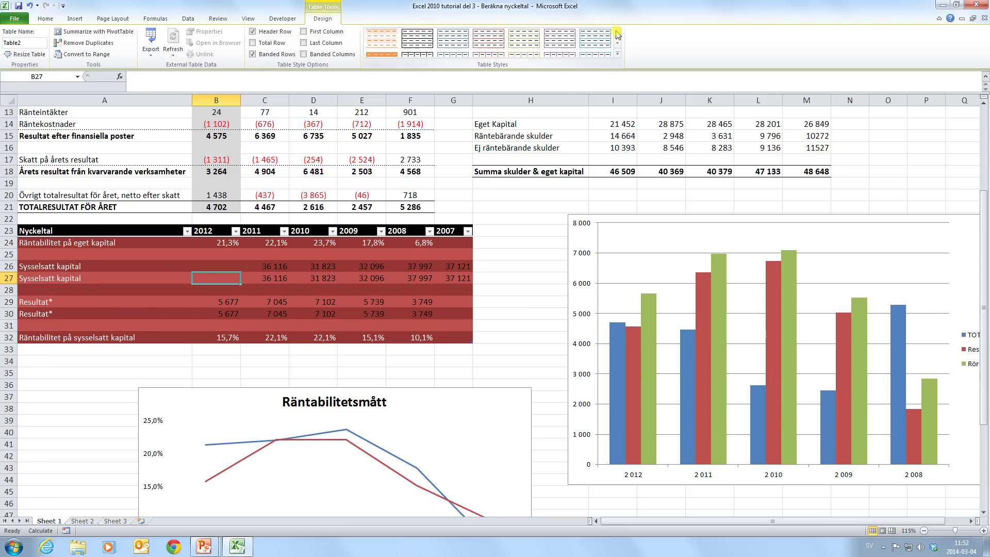
pyautogui.click(452, 44)
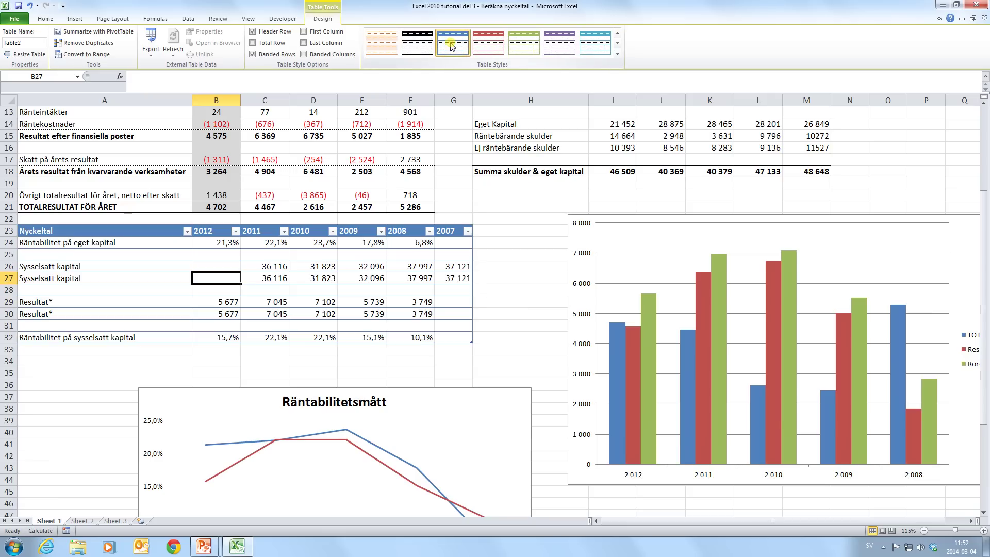
pyautogui.click(499, 278)
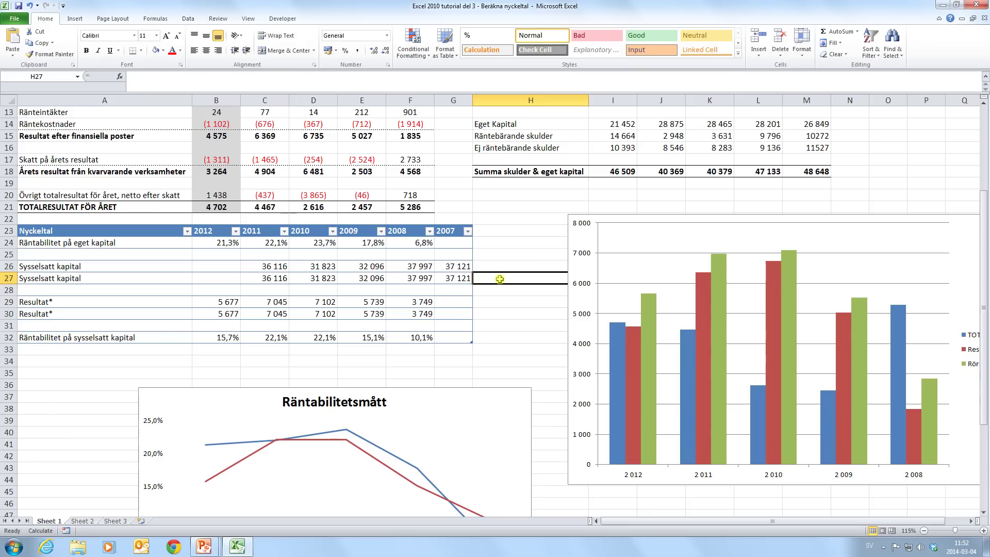
# Turn on First Column and Banded Columns for Table2, with Last Column and Total Row left off.
pyautogui.click(443, 278)
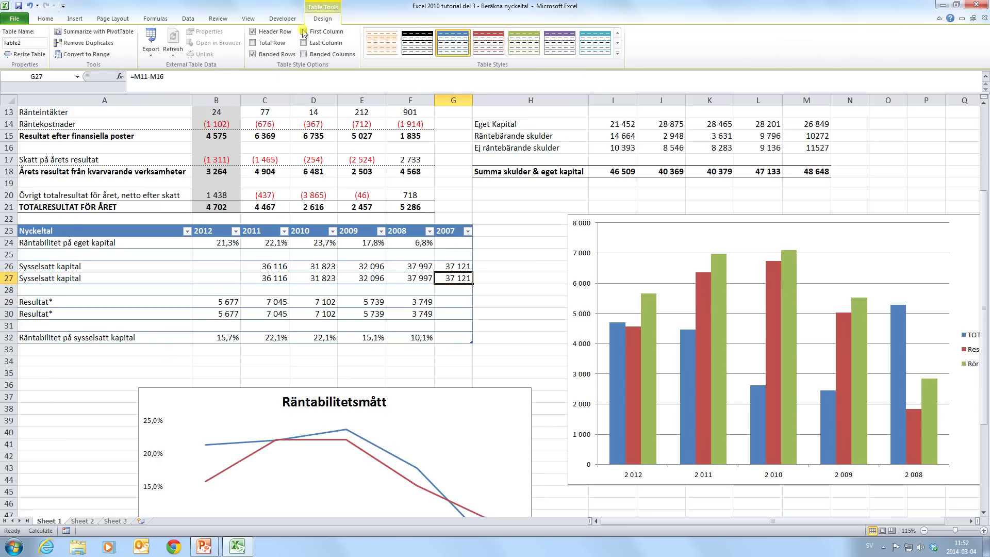
pyautogui.click(304, 32)
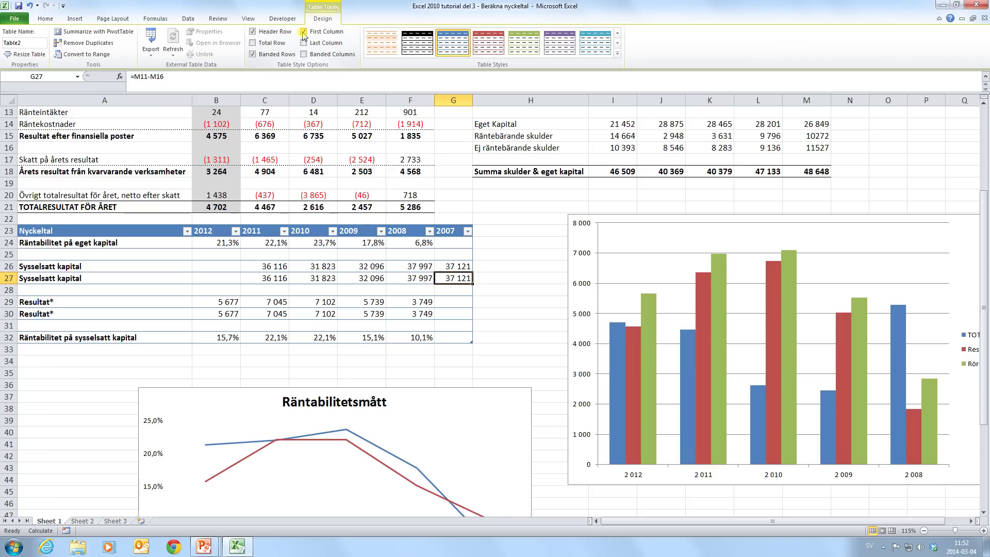
pyautogui.click(303, 44)
pyautogui.click(304, 42)
pyautogui.click(304, 54)
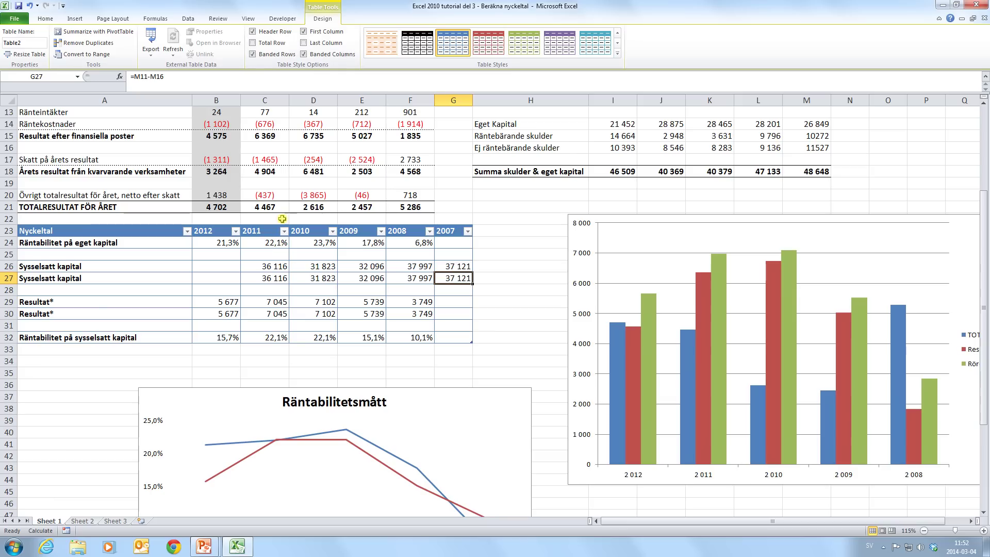
pyautogui.click(256, 45)
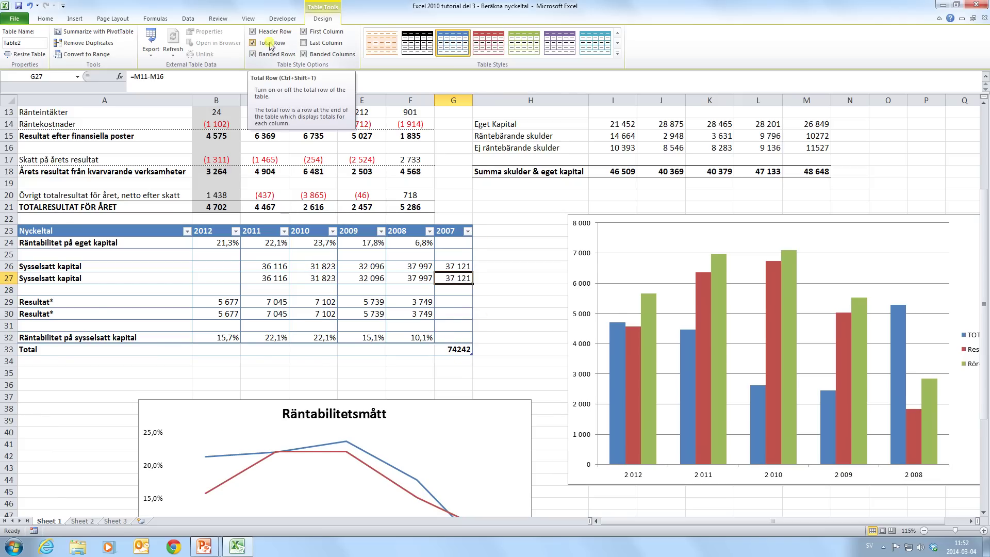
pyautogui.click(269, 44)
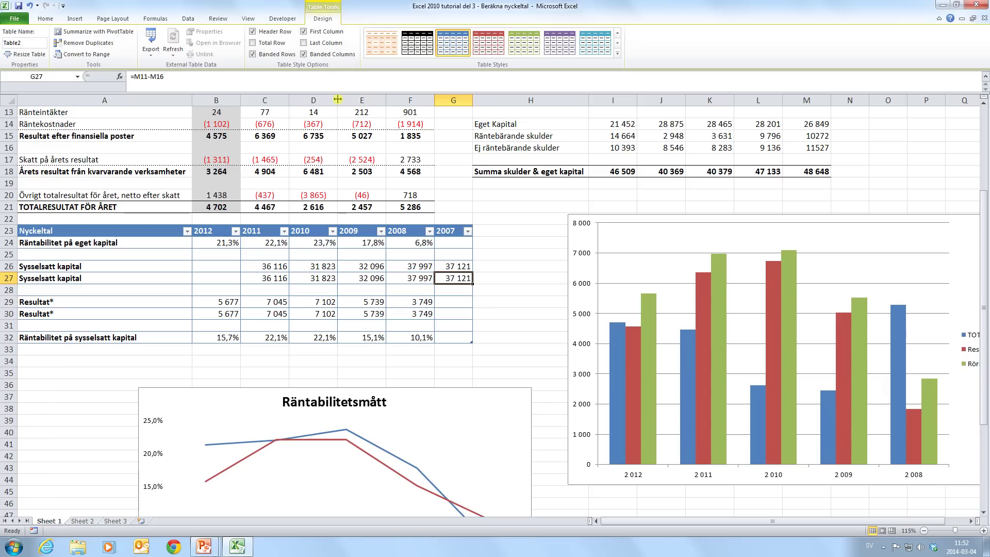